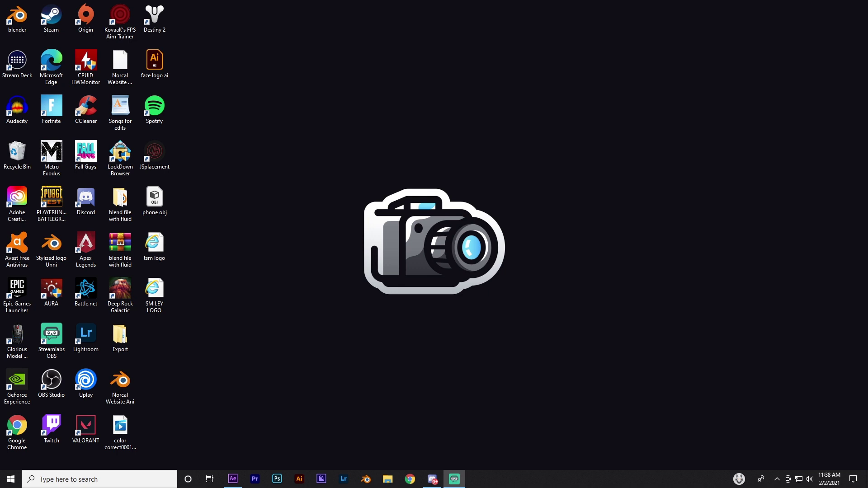
# Switch to After Effects and delete all the layers from the tutorial composition.
pyautogui.click(233, 479)
pyautogui.moveTo(130, 435); pyautogui.dragTo(97, 330)
pyautogui.press('Delete')
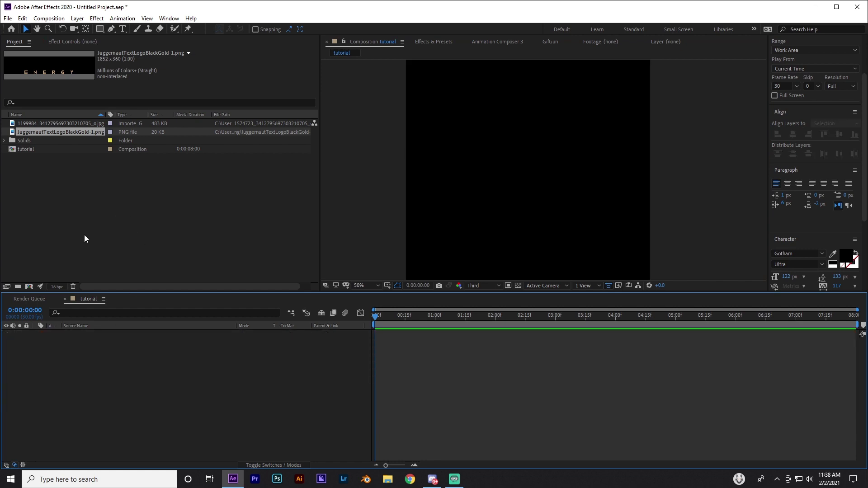
# Delete the tutorial composition from the project.
pyautogui.click(64, 167)
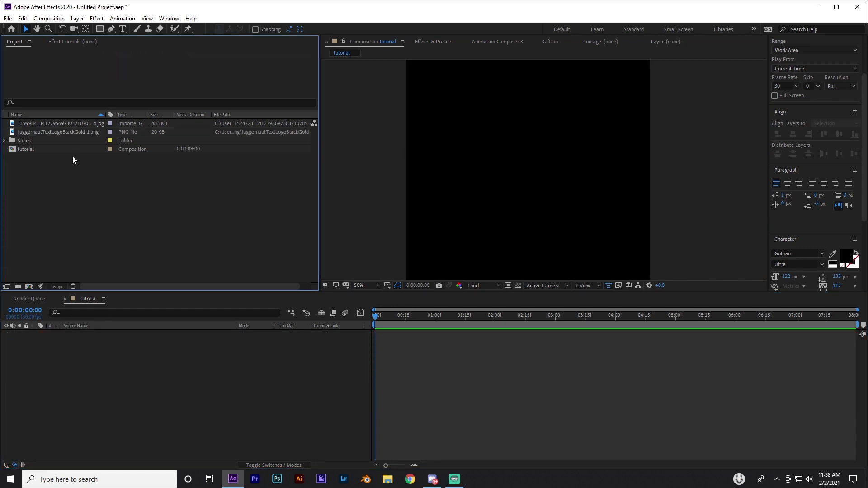
pyautogui.scroll(-2, 472, 224)
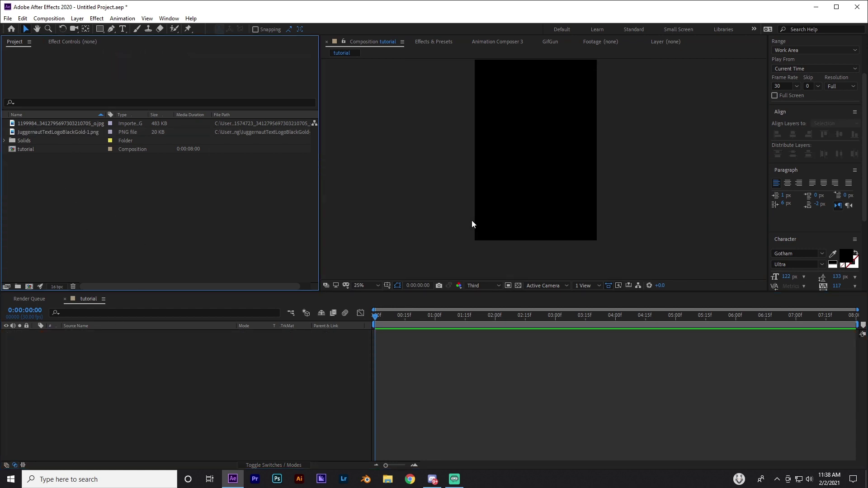
pyautogui.click(360, 285)
pyautogui.click(361, 298)
pyautogui.click(95, 220)
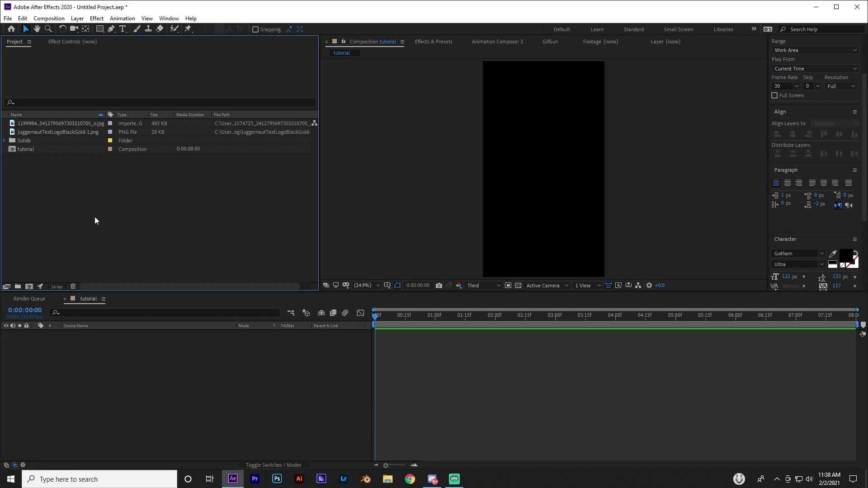
pyautogui.click(32, 150)
pyautogui.press('Delete')
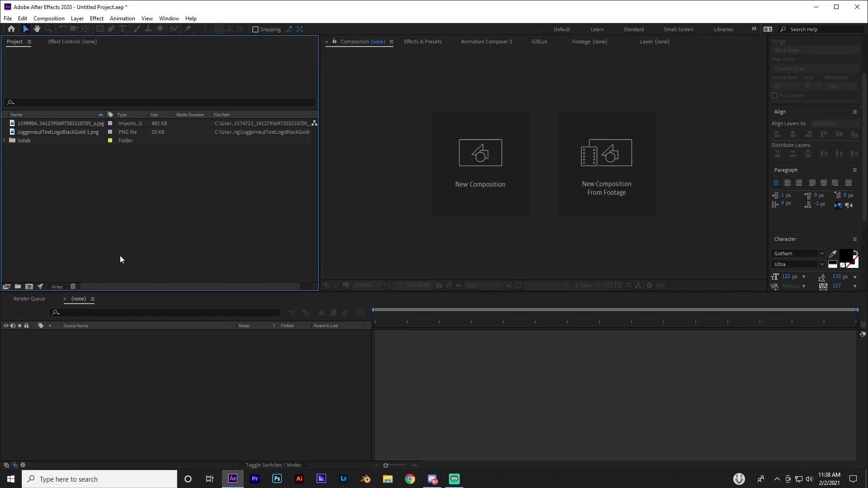
# Create a new composition at 1080 x 1920 px, 30 frames per second, with a duration of 8 seconds.
pyautogui.click(44, 132)
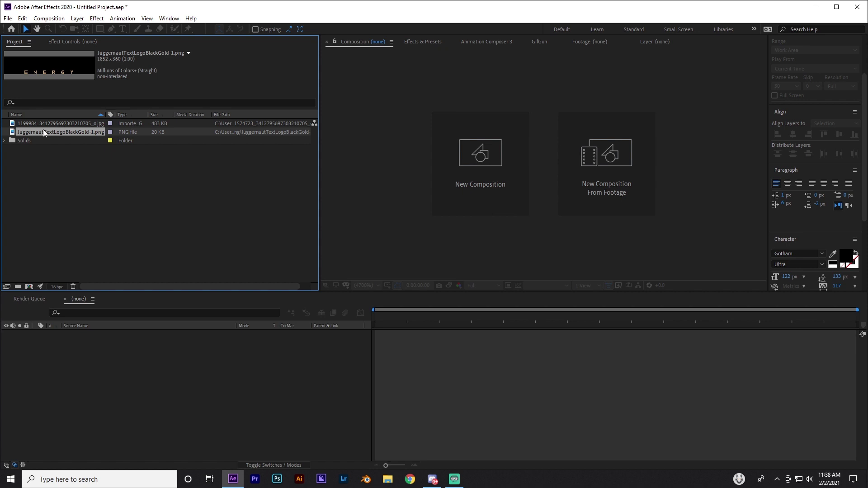
pyautogui.press('Up')
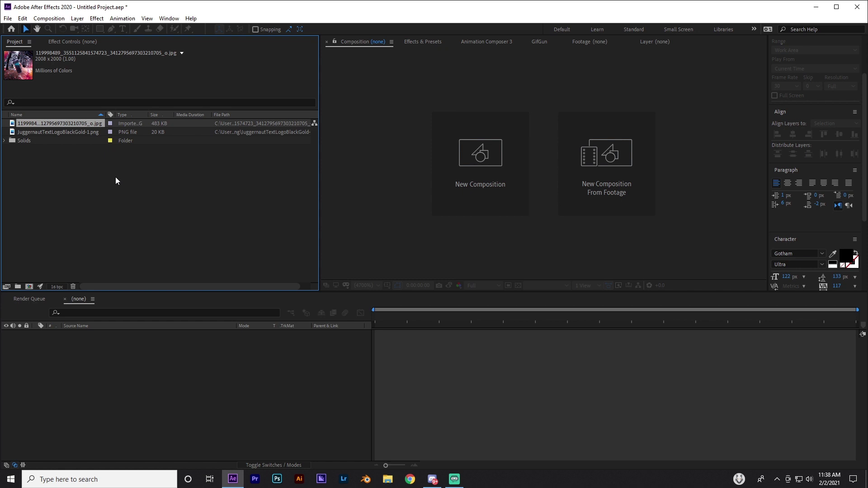
pyautogui.click(29, 287)
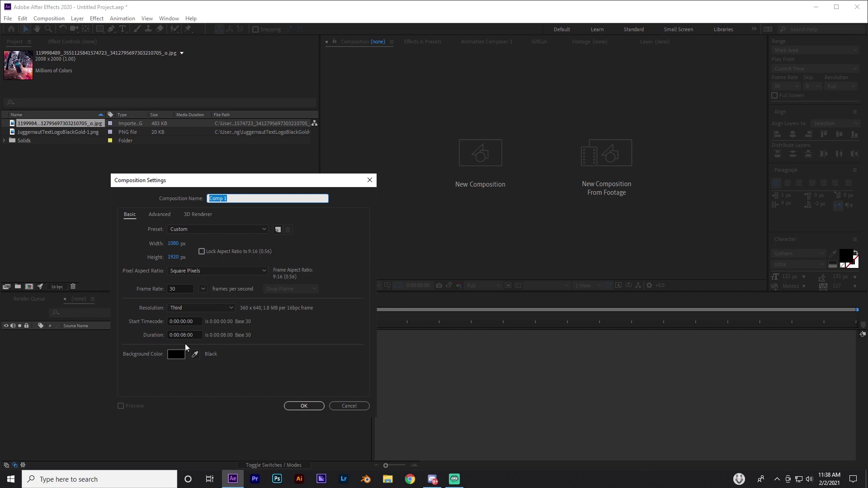
pyautogui.click(302, 406)
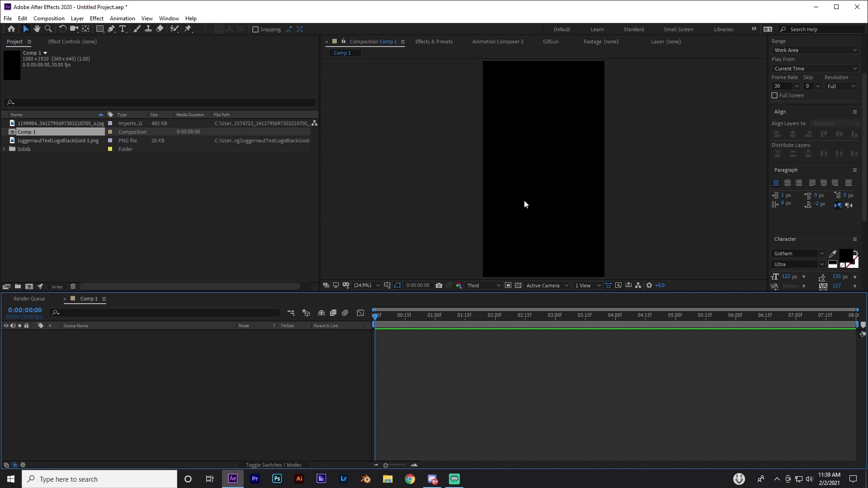
# Add a white 1080 x 1920 px solid named "background" to the composition.
pyautogui.hotkey('ctrl', 'y')
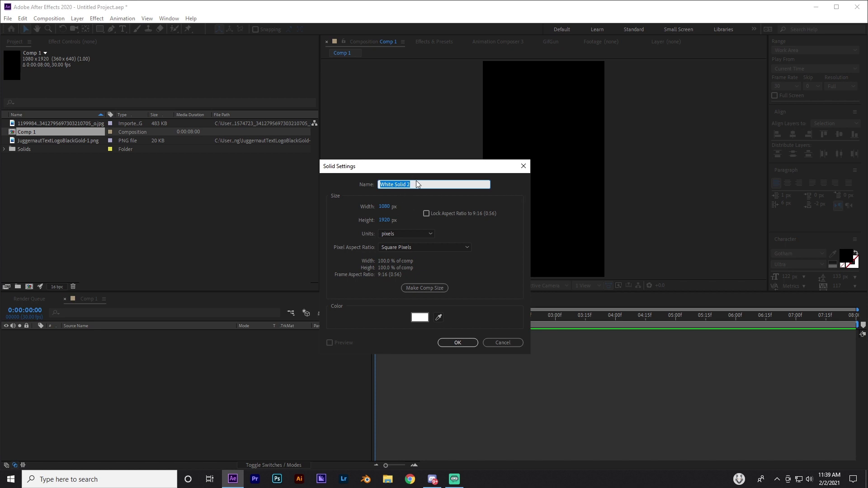
pyautogui.write('background')
pyautogui.click(427, 316)
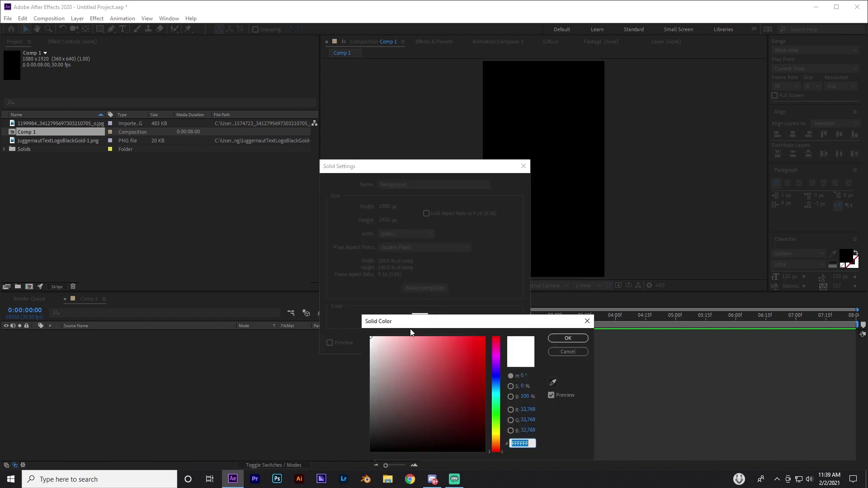
pyautogui.click(567, 339)
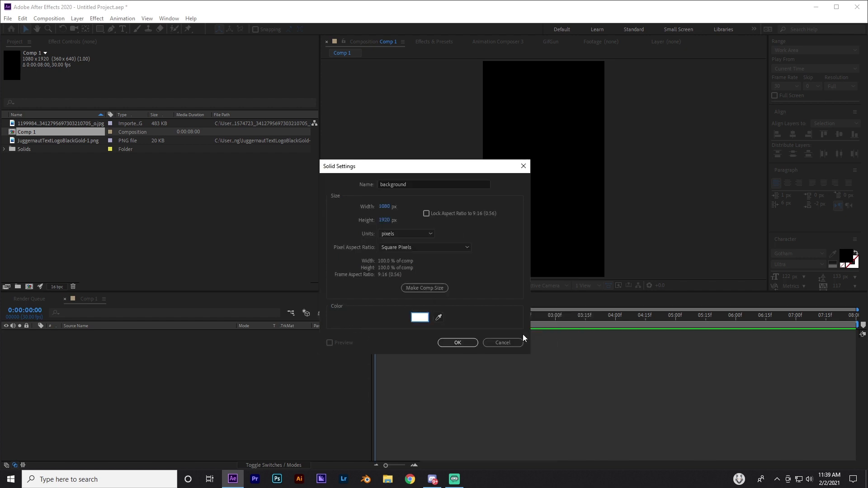
pyautogui.click(456, 342)
# Apply the Gradient Ramp effect to the background layer.
pyautogui.click(427, 348)
pyautogui.click(426, 334)
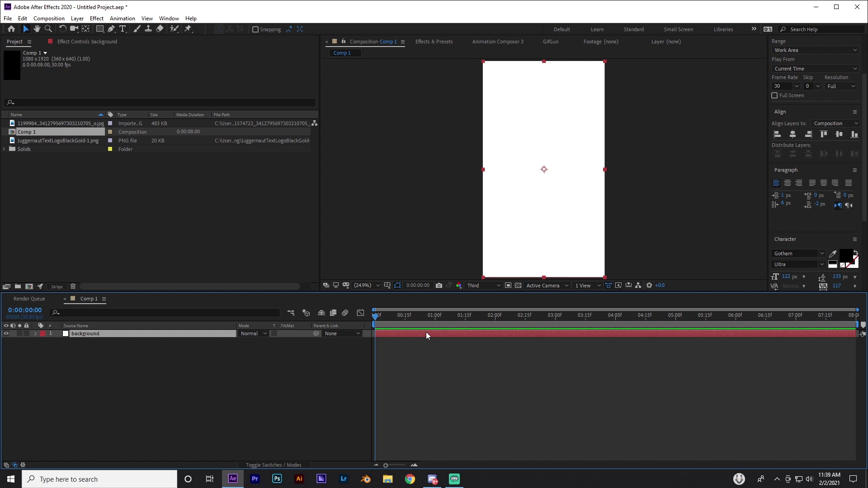
pyautogui.hotkey('ctrl', 'space')
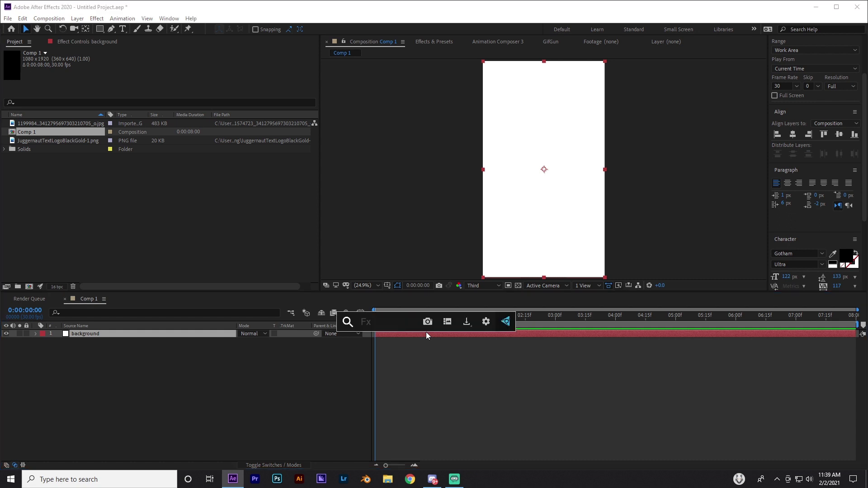
pyautogui.write('gra')
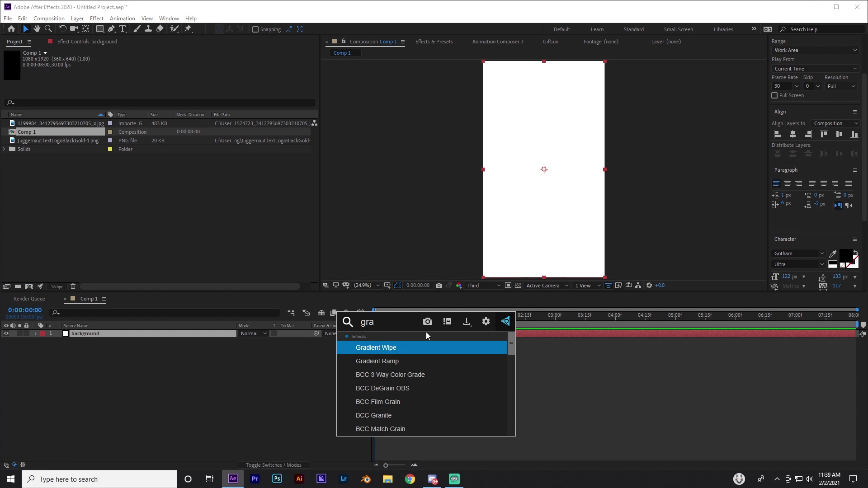
pyautogui.write('di')
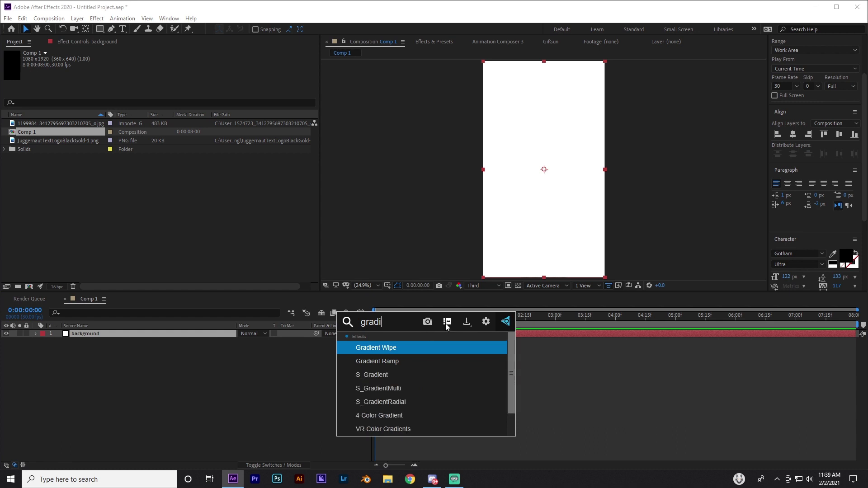
pyautogui.click(414, 362)
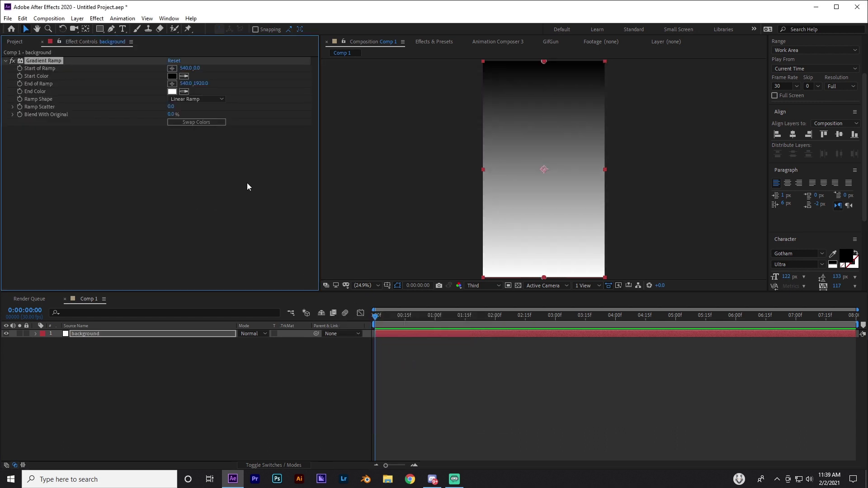
# Set the Gradient Ramp's start color to white and its end color to light gray BABABA.
pyautogui.click(184, 76)
pyautogui.click(171, 92)
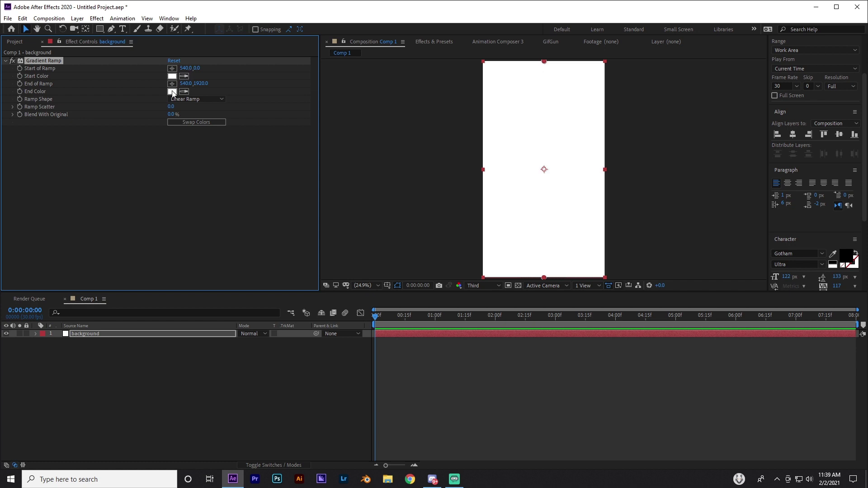
pyautogui.click(172, 92)
pyautogui.moveTo(371, 340); pyautogui.dragTo(364, 367)
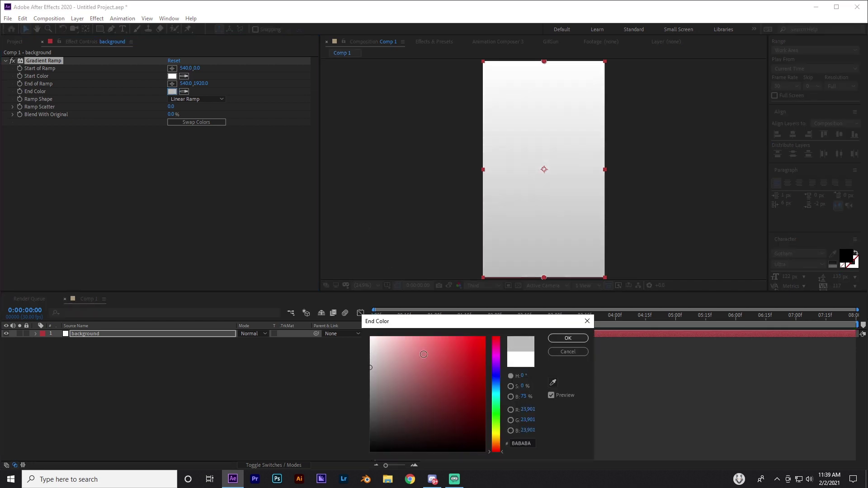
pyautogui.click(565, 338)
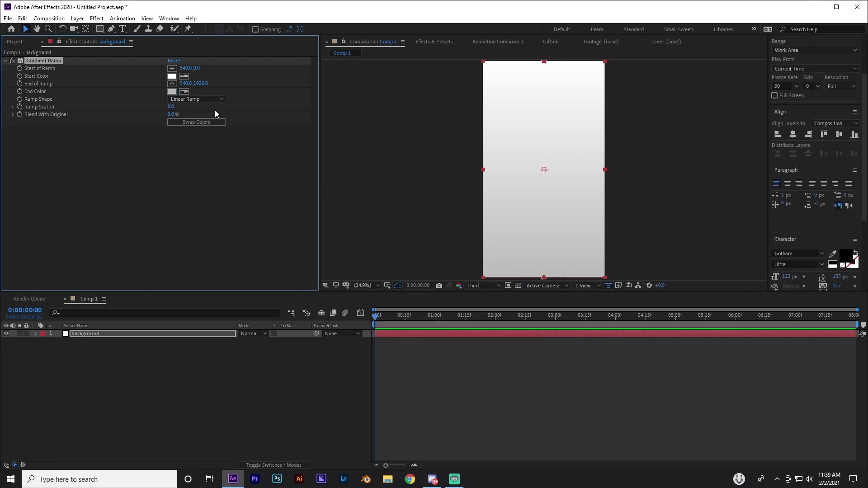
# Make the gradient diagonal by placing the ramp start at about 196, 245 and the ramp end at about 1042, 1892.
pyautogui.click(172, 71)
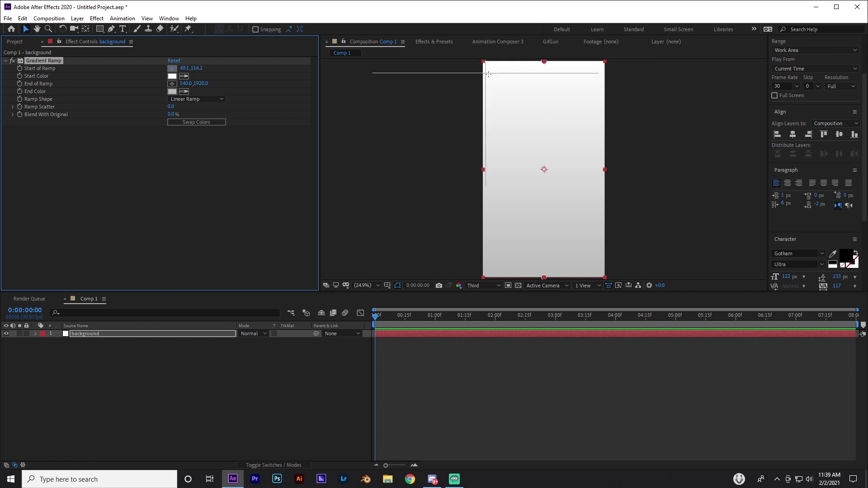
pyautogui.click(505, 89)
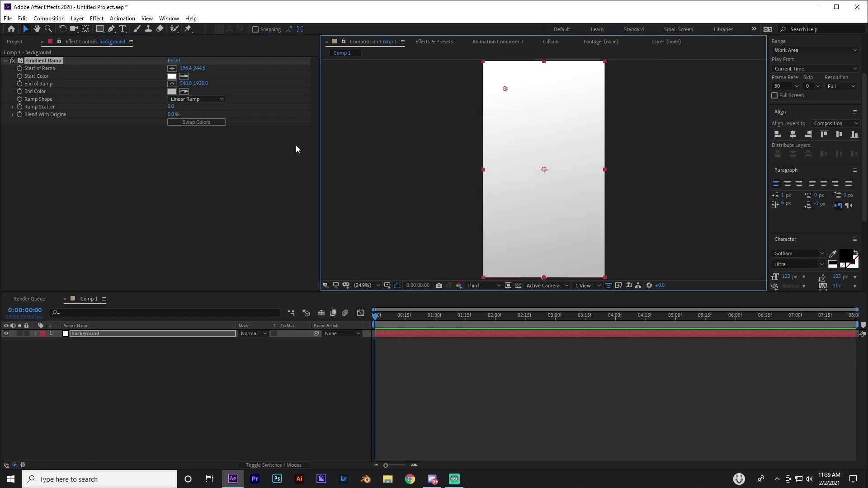
pyautogui.click(171, 84)
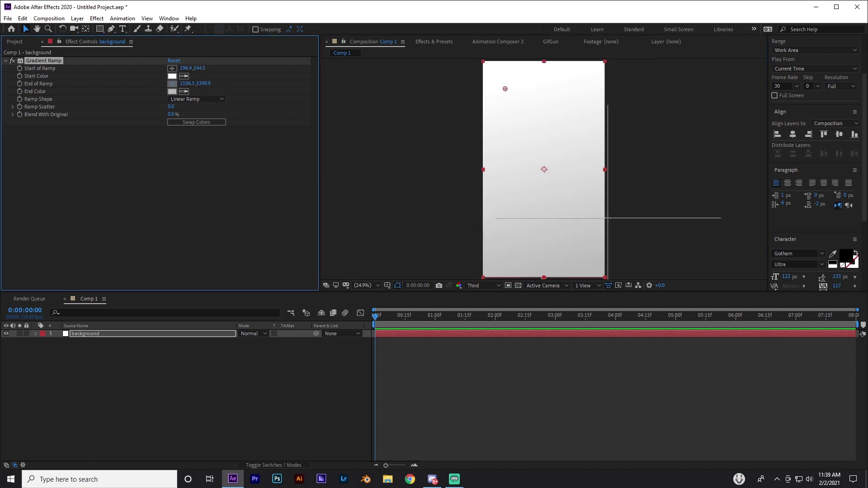
pyautogui.click(581, 251)
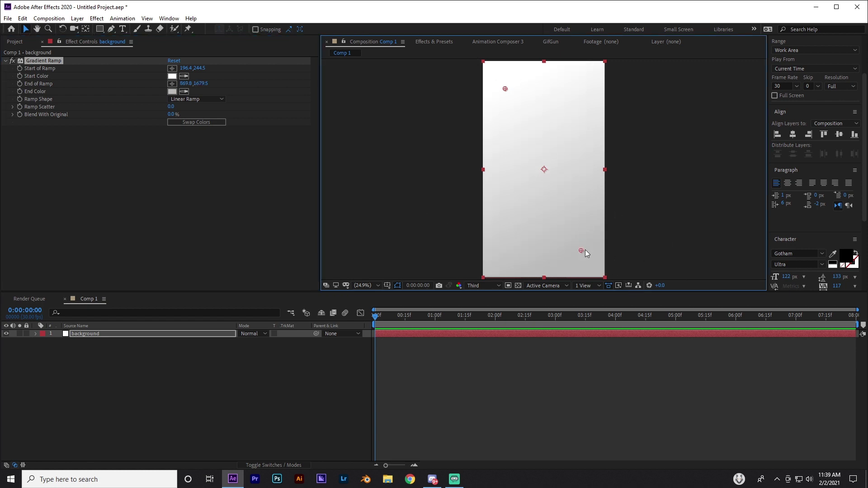
pyautogui.moveTo(581, 251); pyautogui.dragTo(600, 274)
pyautogui.click(425, 218)
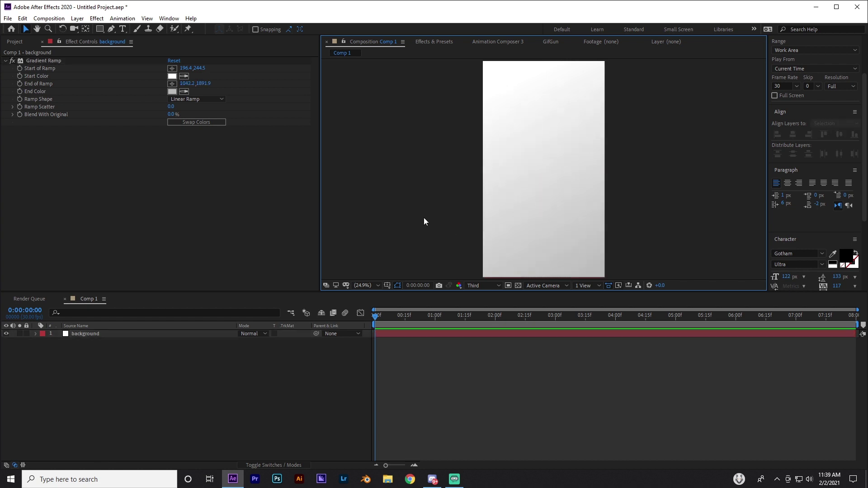
# Lock the background layer so it cannot be selected in the composition.
pyautogui.scroll(1, 387, 226)
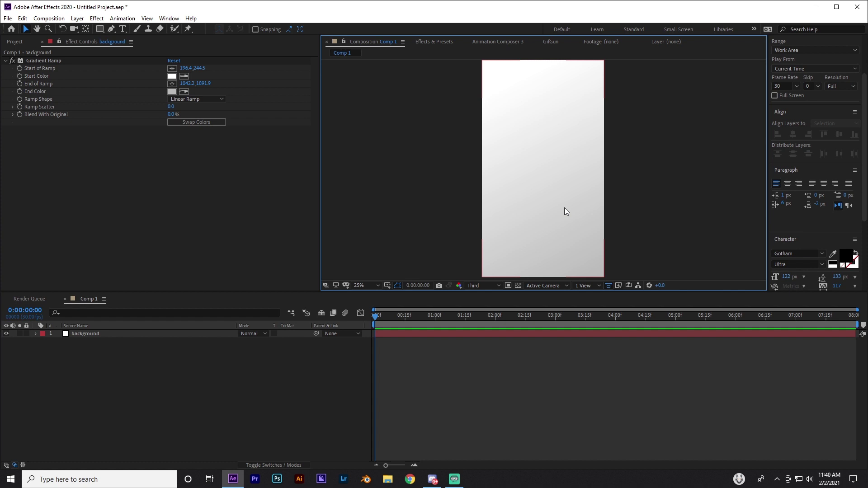
pyautogui.click(15, 41)
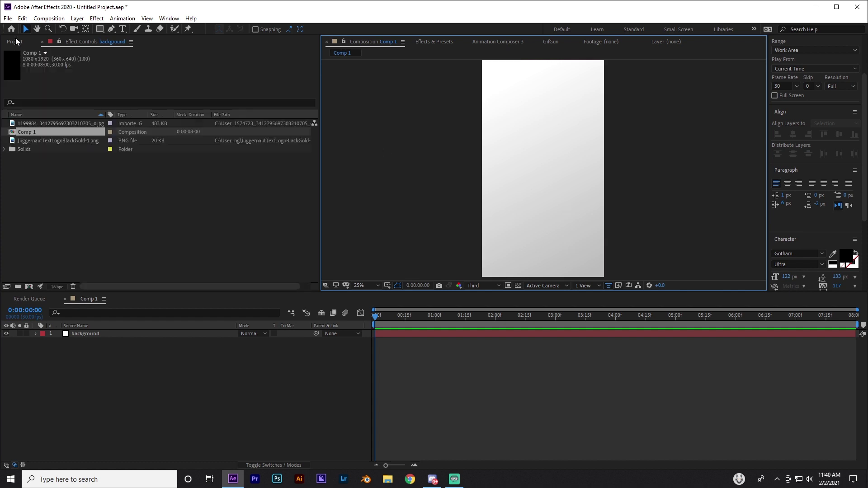
pyautogui.click(26, 334)
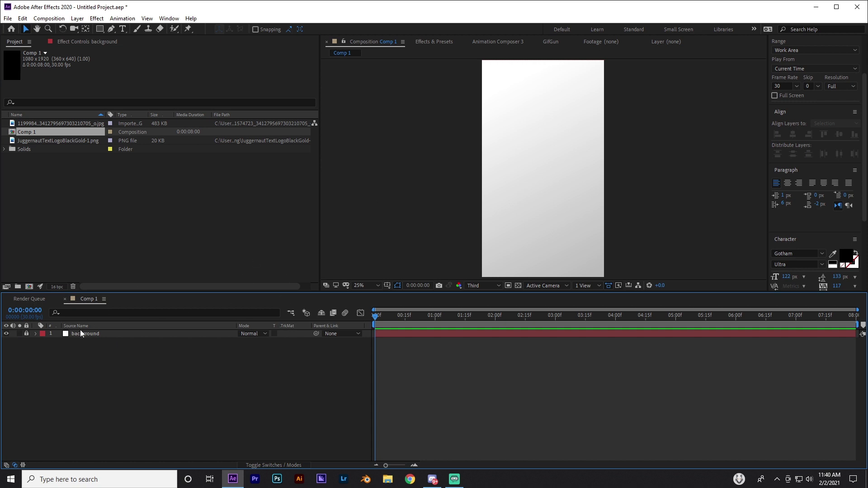
pyautogui.click(505, 194)
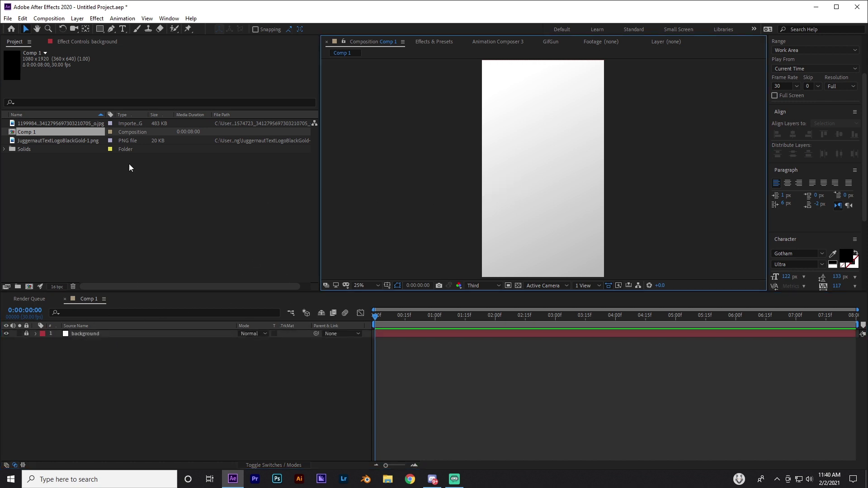
# Add JuggernautTextLogoBlackGold-1.png to the composition above the background layer and select its layer.
pyautogui.click(38, 124)
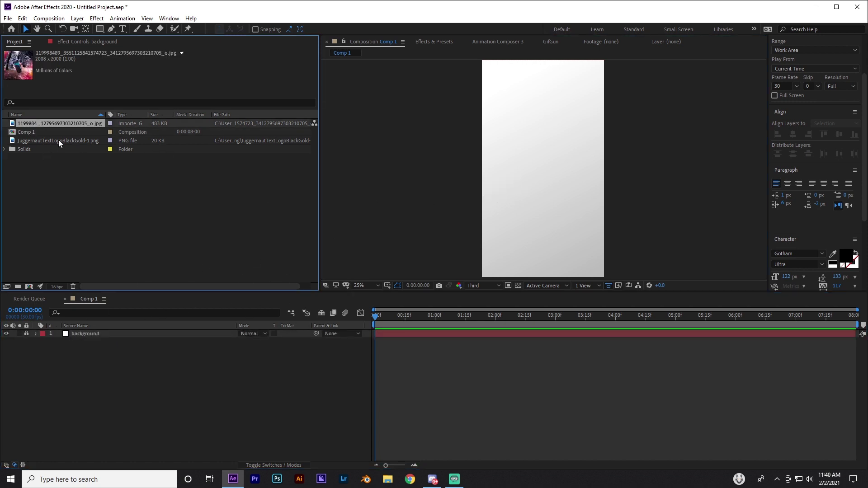
pyautogui.moveTo(47, 138); pyautogui.dragTo(108, 336)
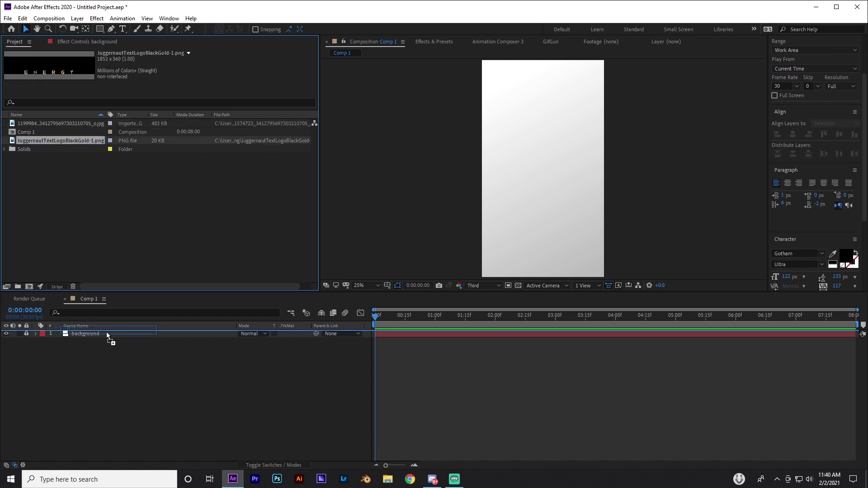
pyautogui.click(787, 141)
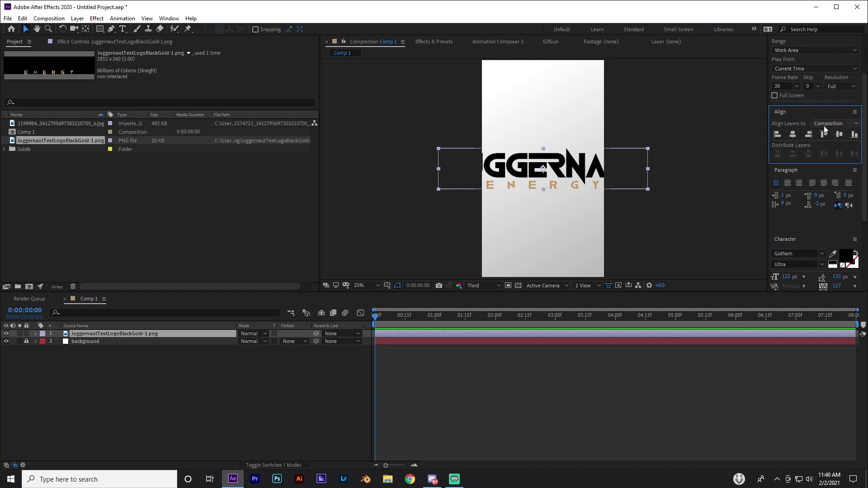
pyautogui.click(173, 20)
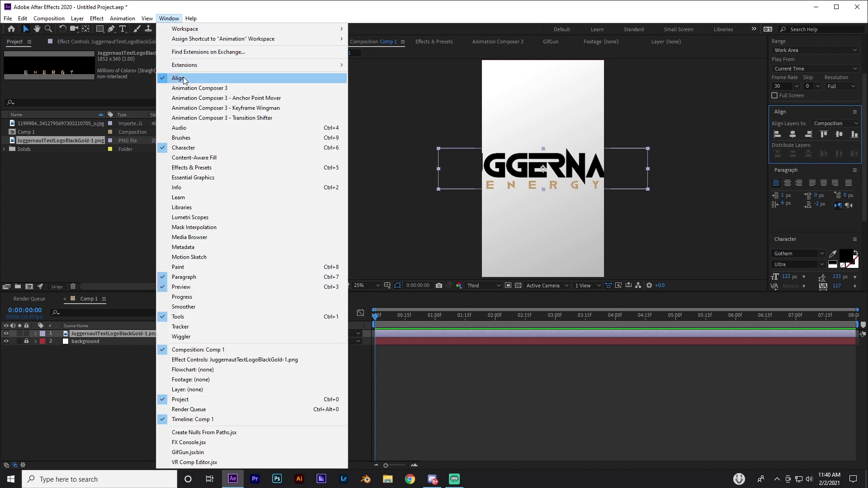
pyautogui.click(402, 116)
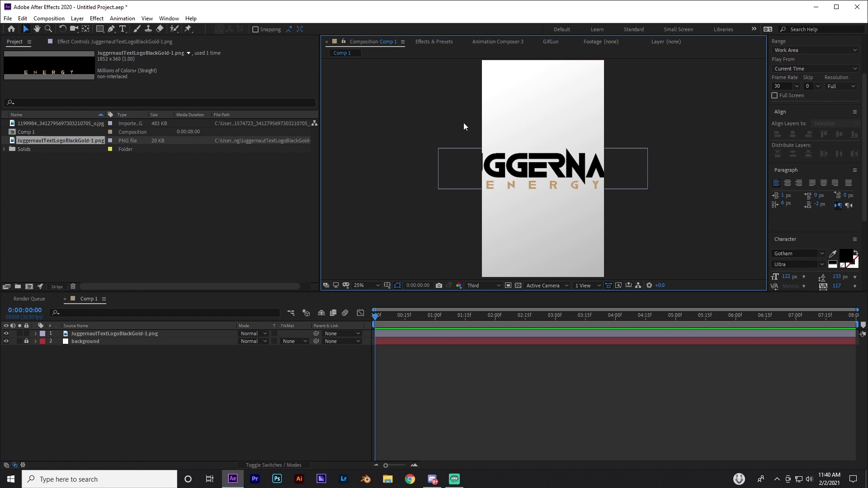
pyautogui.click(389, 334)
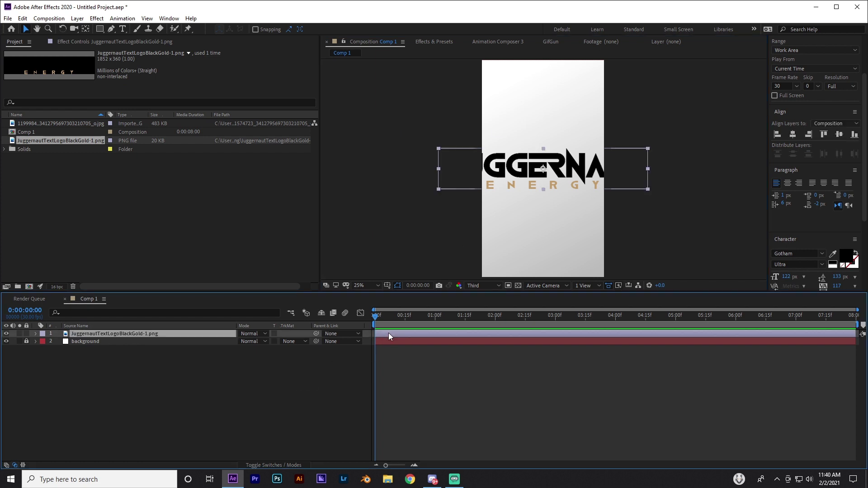
# Scale the Juggernaut logo layer down to 39% and move it to the upper part of the composition.
pyautogui.press('s')
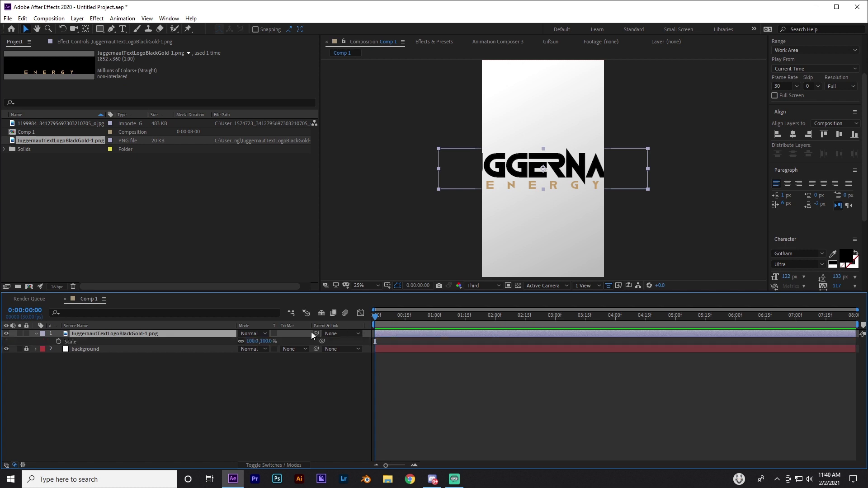
pyautogui.moveTo(265, 342); pyautogui.dragTo(237, 343)
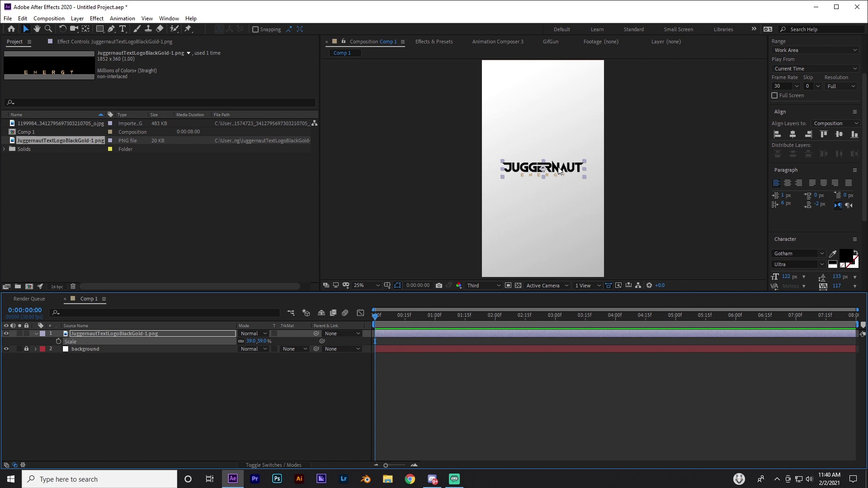
pyautogui.moveTo(559, 171); pyautogui.dragTo(559, 83)
pyautogui.press(',')
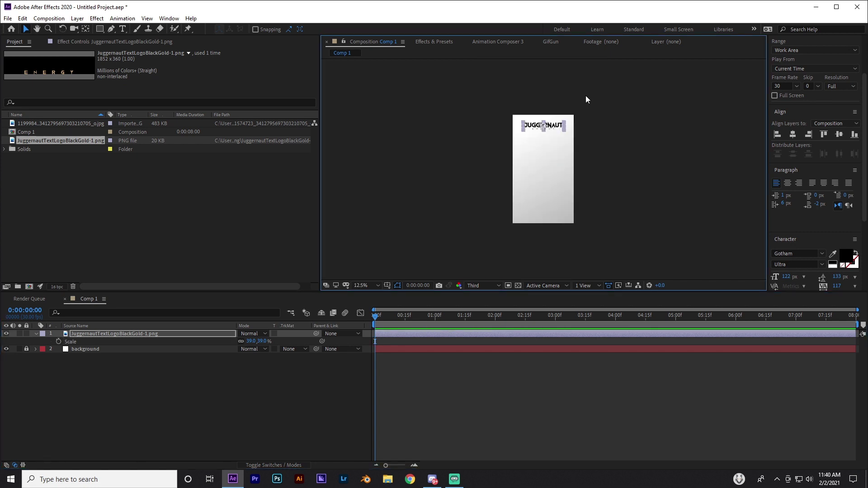
pyautogui.click(585, 96)
pyautogui.press('.')
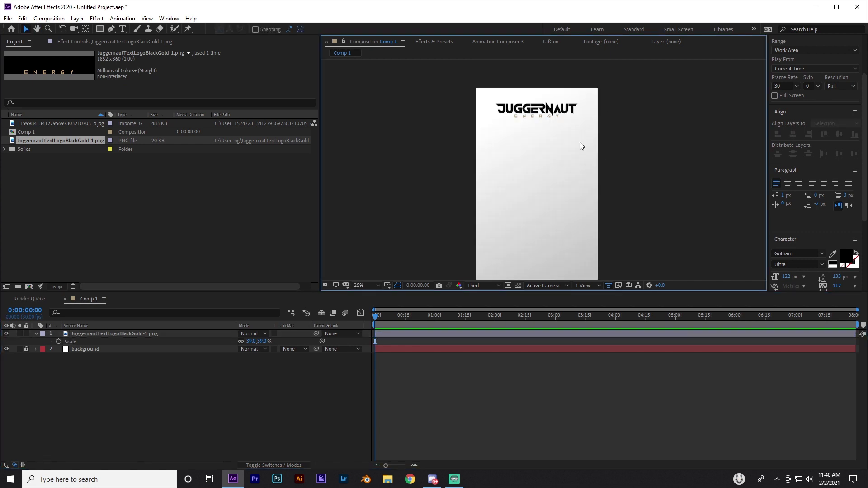
pyautogui.click(539, 109)
pyautogui.click(642, 121)
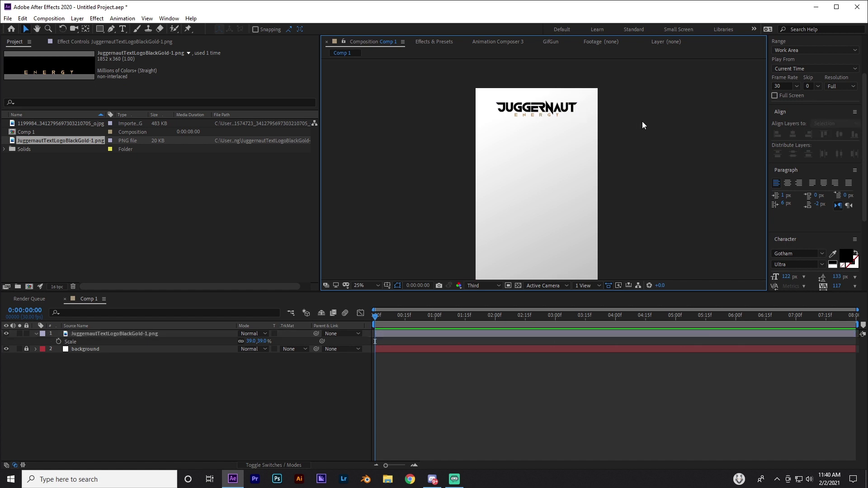
pyautogui.click(408, 350)
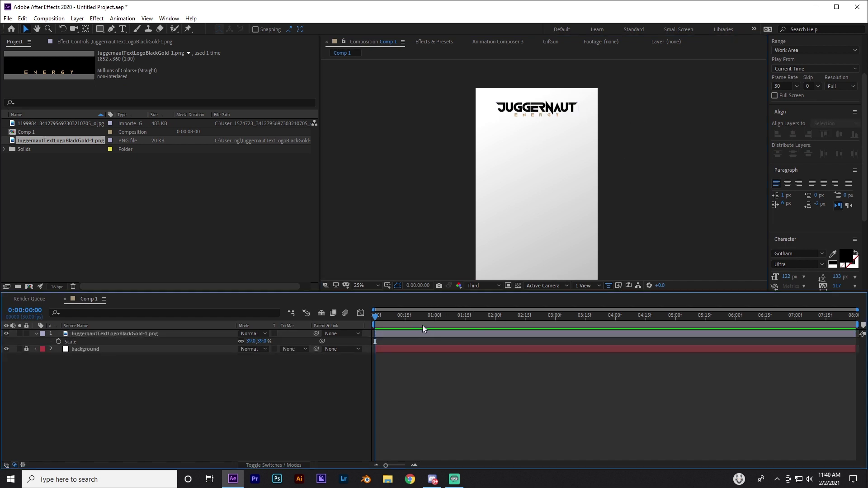
# Add a text layer below the logo reading EN, ER, GY on three separate lines.
pyautogui.click(122, 29)
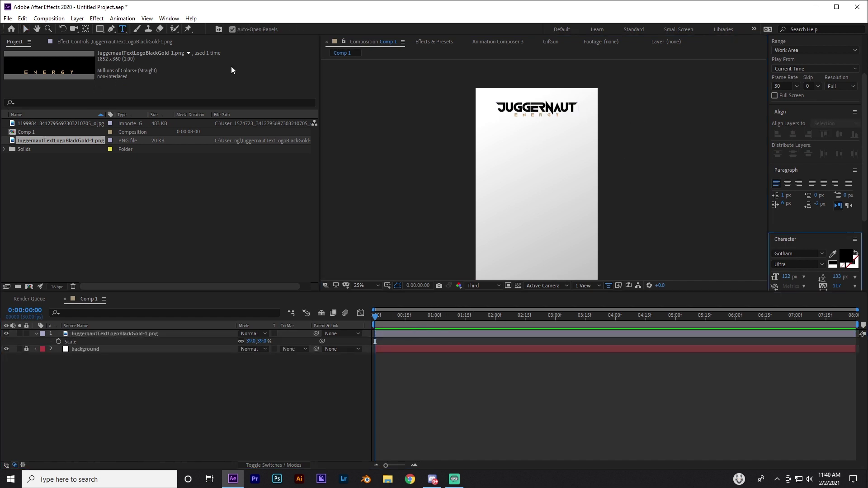
pyautogui.click(521, 150)
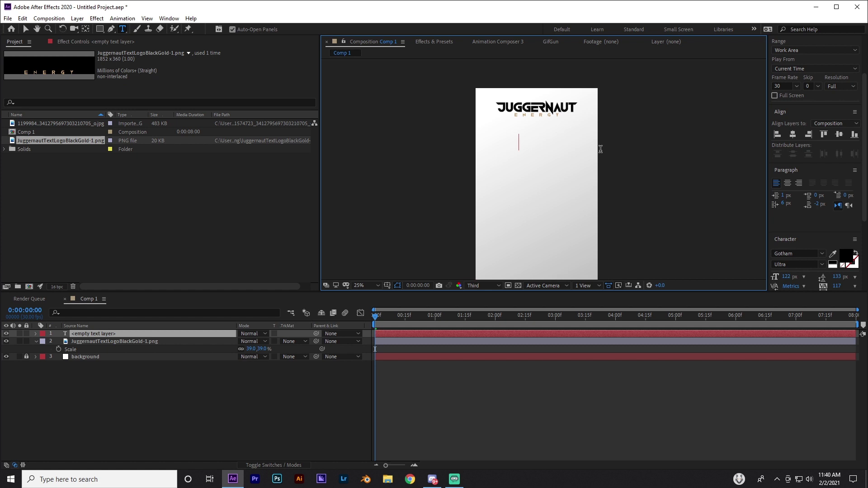
pyautogui.write('ER')
pyautogui.press('BackSpace')
pyautogui.write('N')
pyautogui.press('Return')
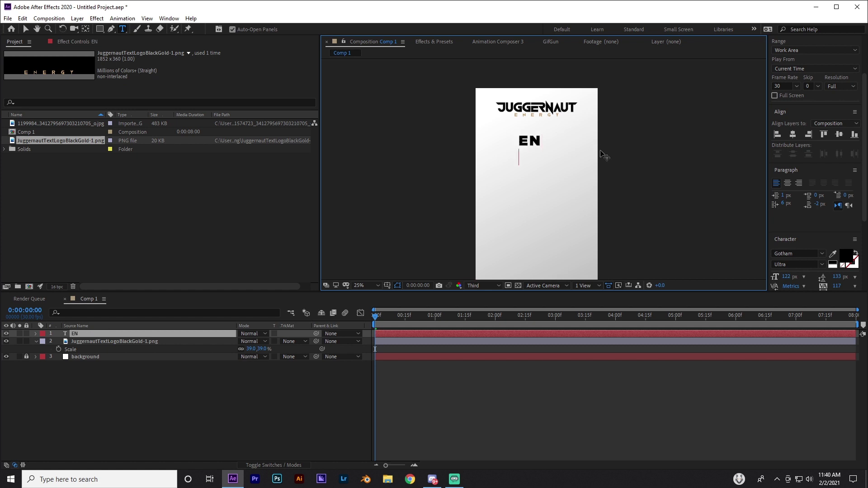
pyautogui.write('ER')
pyautogui.press('Return')
pyautogui.write('E')
pyautogui.press('BackSpace')
pyautogui.write('=')
pyautogui.press('BackSpace')
pyautogui.write('GY')
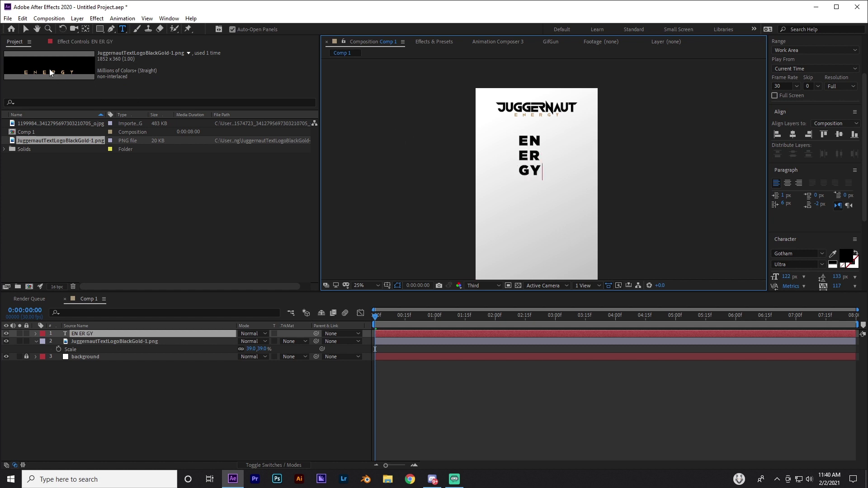
pyautogui.click(26, 29)
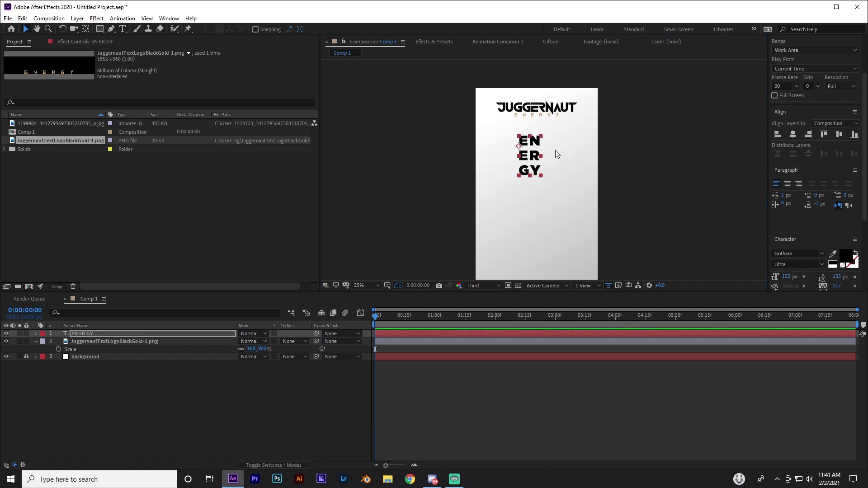
# Center the EN ER GY text horizontally and vertically in the composition.
pyautogui.click(532, 156)
pyautogui.click(792, 135)
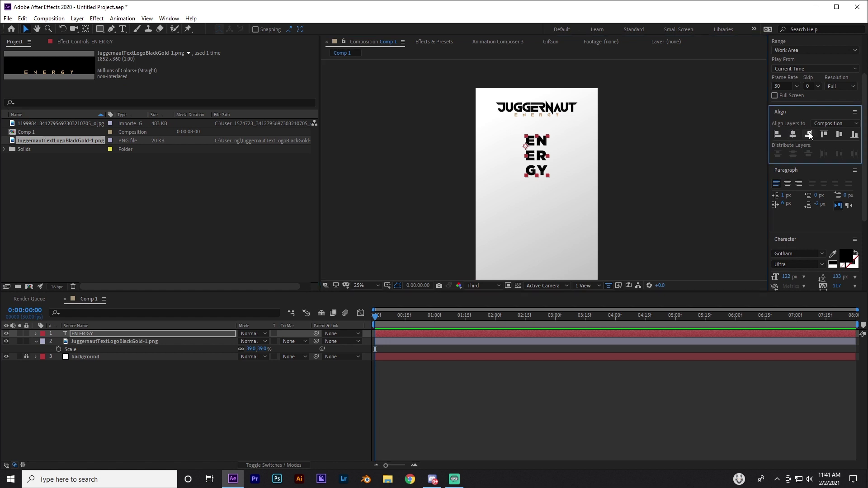
pyautogui.click(840, 135)
pyautogui.scroll(-1, 633, 190)
pyautogui.click(581, 186)
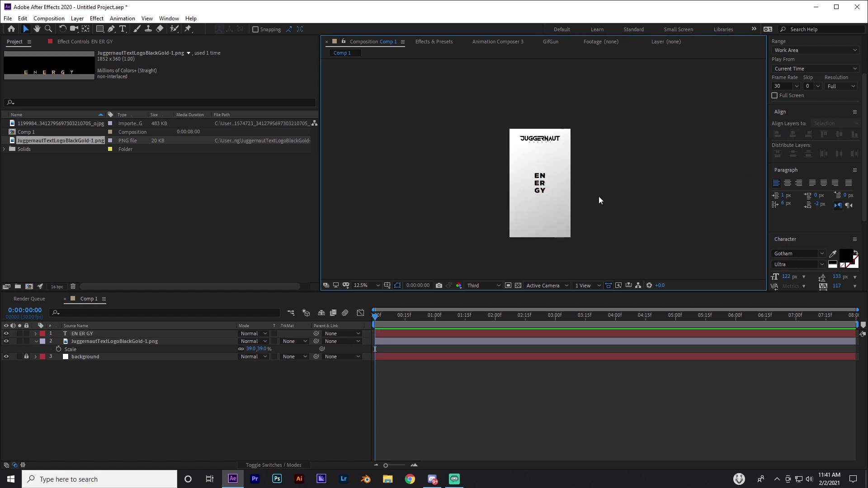
# Move the EN ER GY text layer's anchor point to the center of the text block.
pyautogui.scroll(1, 565, 193)
pyautogui.scroll(4, 550, 191)
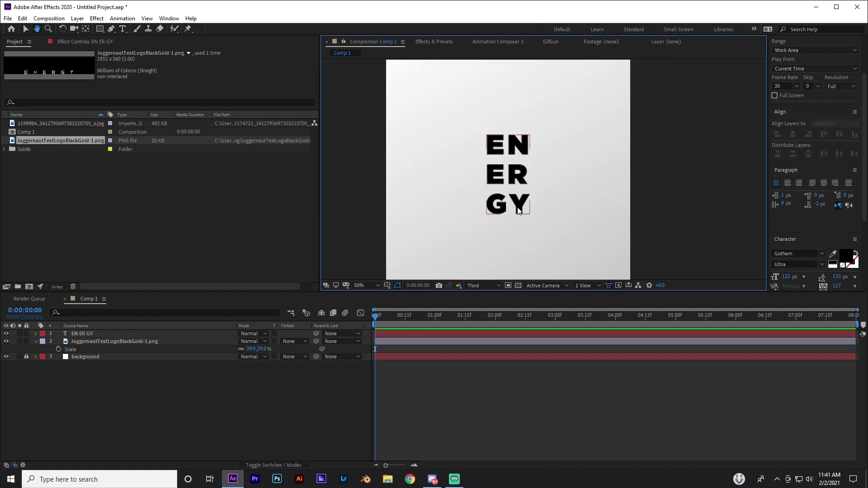
pyautogui.click(477, 180)
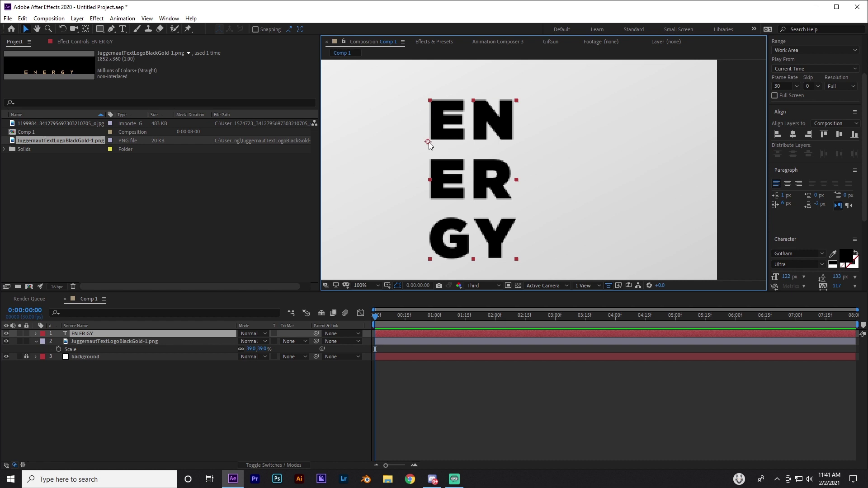
pyautogui.click(84, 29)
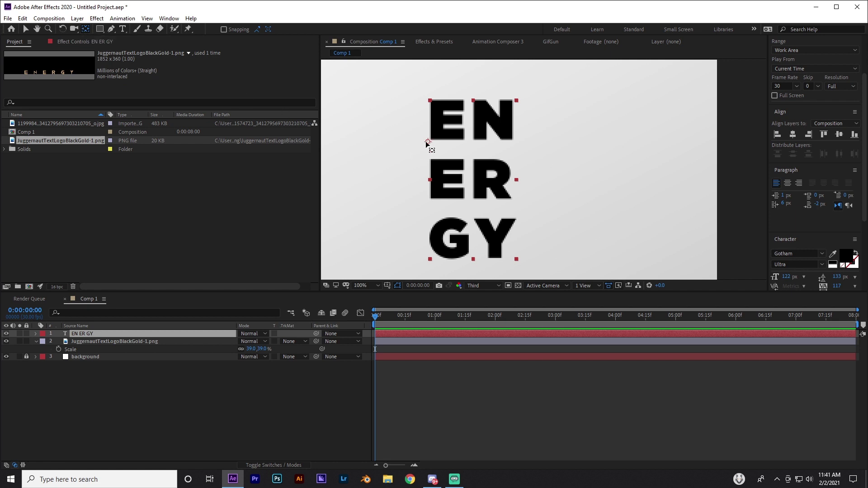
pyautogui.moveTo(428, 144); pyautogui.dragTo(467, 171)
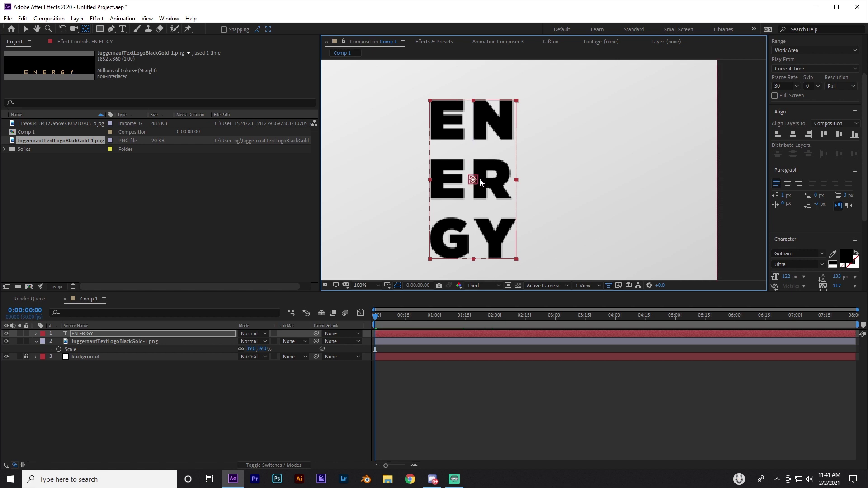
pyautogui.moveTo(473, 177)
pyautogui.mouseDown()
pyautogui.moveTo(473, 164)
pyautogui.moveTo(474, 180)
pyautogui.mouseUp()
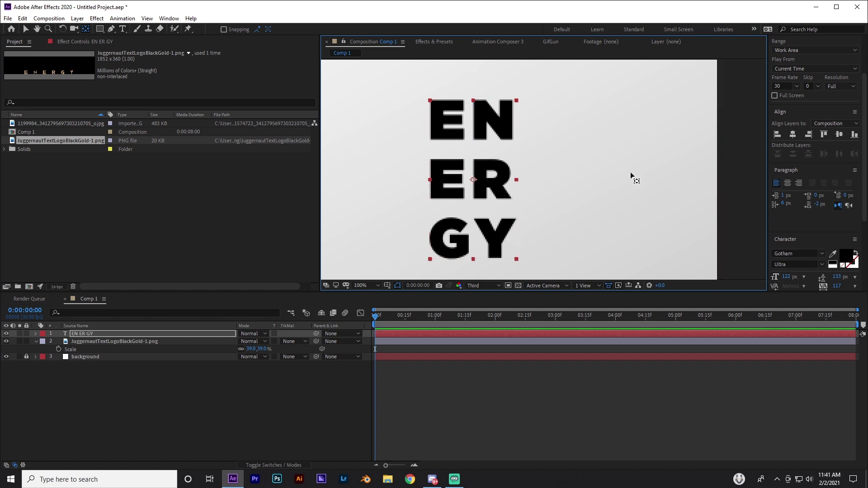
# Enlarge the EN ER GY text layer to a scale of 326%.
pyautogui.press(',')
pyautogui.press(',')
pyautogui.press('.')
pyautogui.press(',')
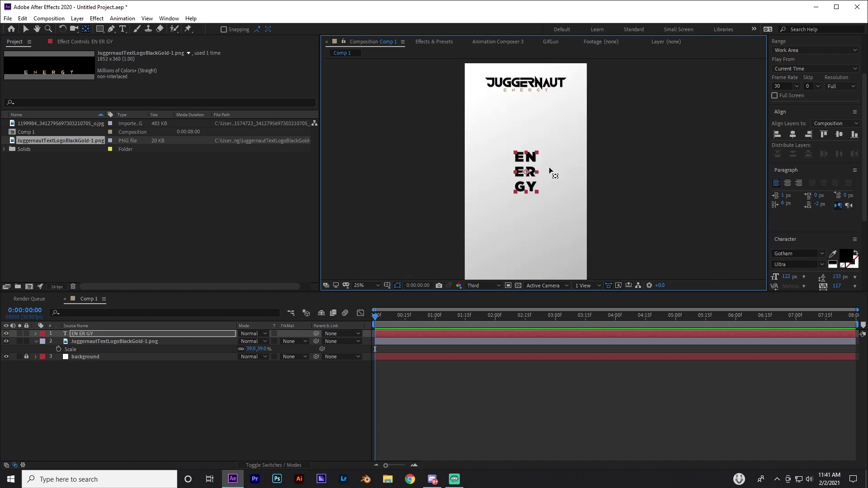
pyautogui.click(446, 349)
pyautogui.click(390, 333)
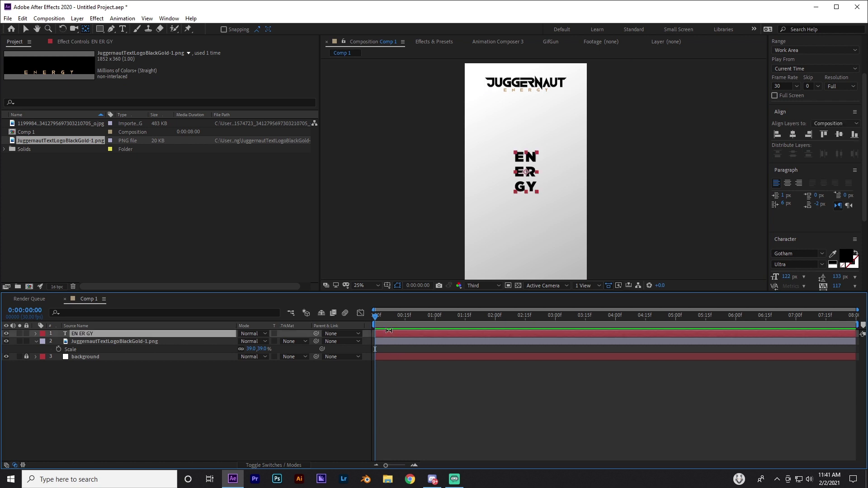
pyautogui.press('s')
pyautogui.moveTo(351, 337); pyautogui.dragTo(355, 337)
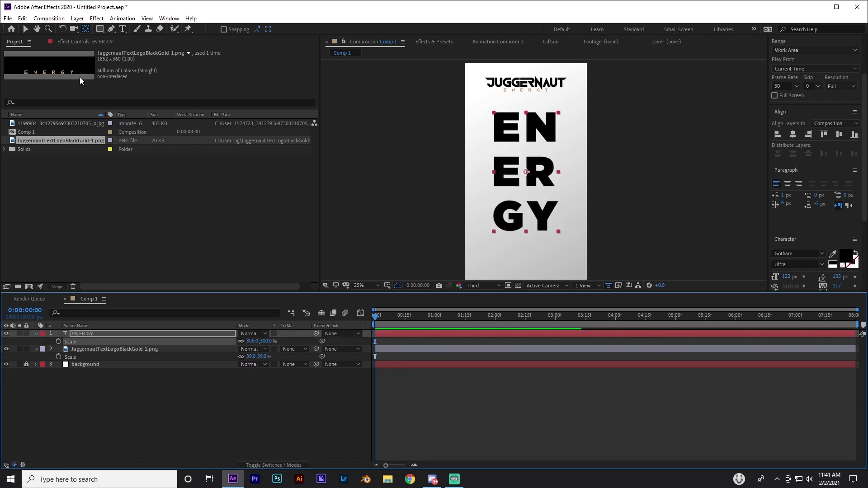
pyautogui.click(25, 32)
pyautogui.moveTo(267, 342); pyautogui.dragTo(279, 342)
pyautogui.click(518, 396)
pyautogui.scroll(-1, 563, 213)
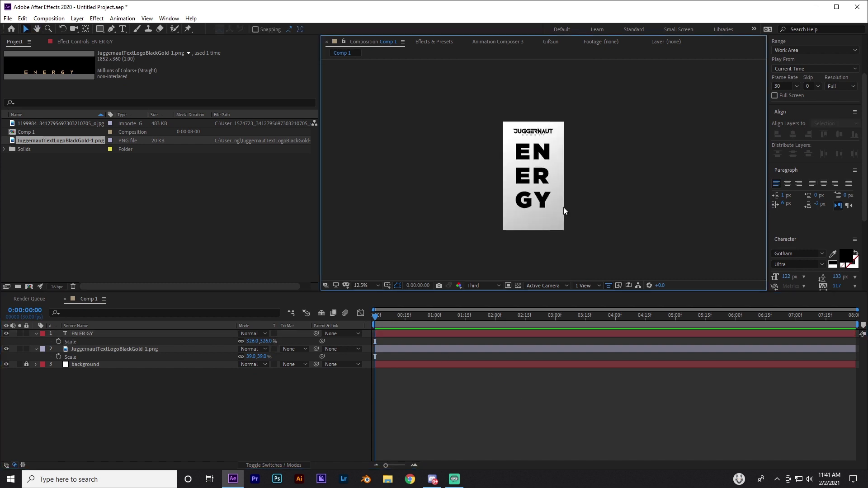
# Move the EN ER GY text down, away from the logo, and increase its scale to 350%.
pyautogui.click(535, 183)
pyautogui.moveTo(535, 183); pyautogui.dragTo(535, 182)
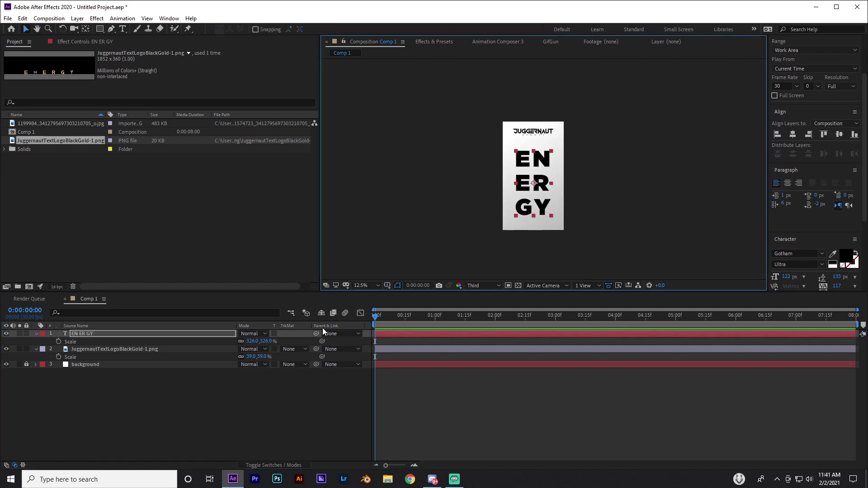
pyautogui.moveTo(269, 342); pyautogui.dragTo(281, 342)
pyautogui.click(498, 203)
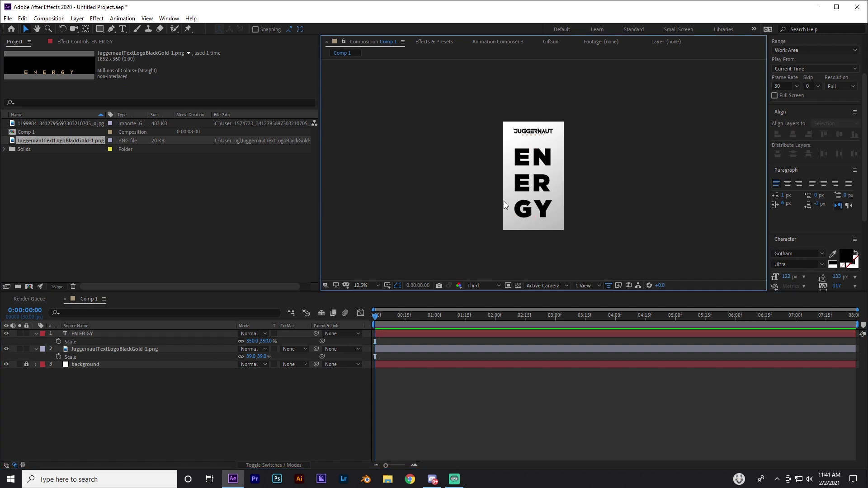
pyautogui.scroll(1, 503, 205)
pyautogui.click(505, 208)
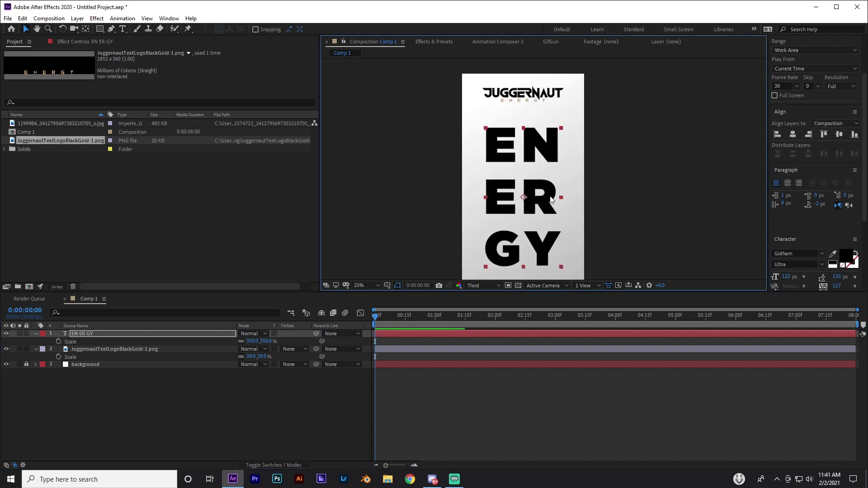
pyautogui.click(588, 195)
# Increase the EN ER GY text layer's scale to 368% and nudge the text slightly upward.
pyautogui.scroll(-2, 617, 205)
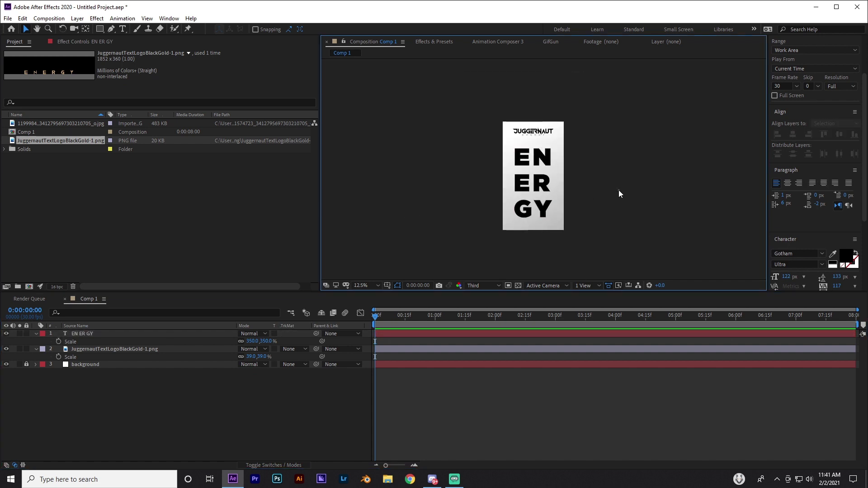
pyautogui.scroll(-3, 618, 202)
pyautogui.scroll(3, 617, 203)
pyautogui.moveTo(270, 341); pyautogui.dragTo(274, 341)
pyautogui.click(612, 225)
pyautogui.scroll(-1, 615, 225)
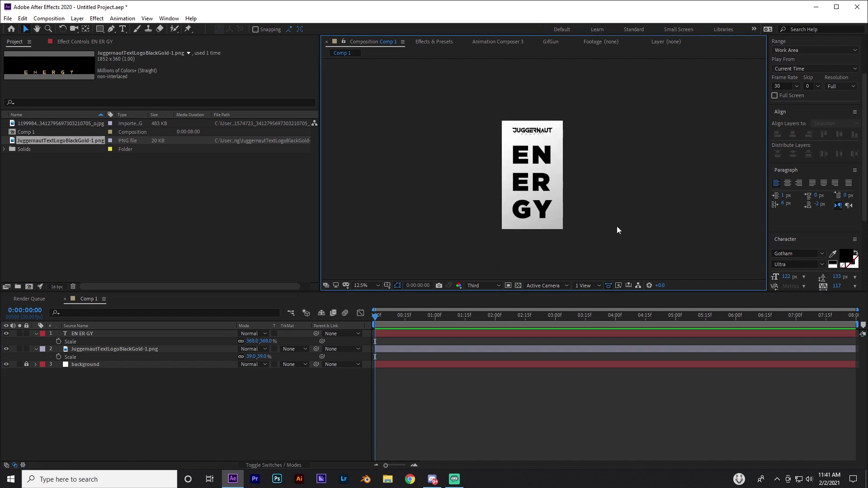
pyautogui.click(538, 182)
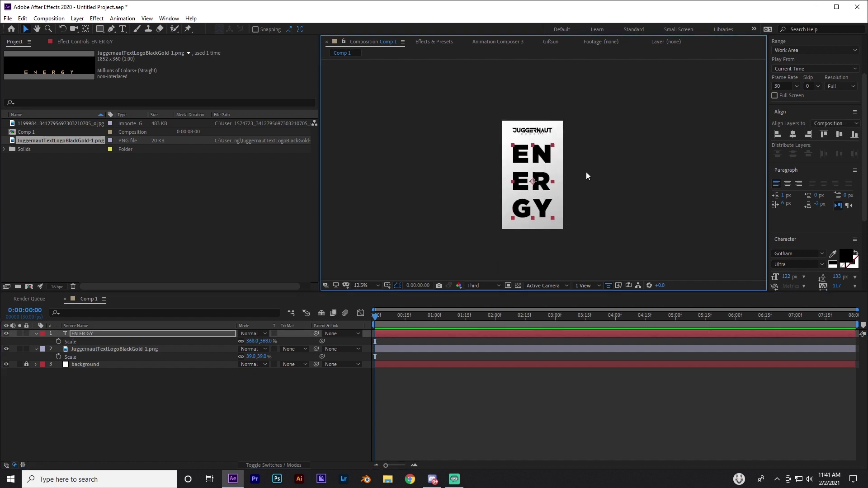
pyautogui.click(593, 194)
pyautogui.scroll(-1, 600, 213)
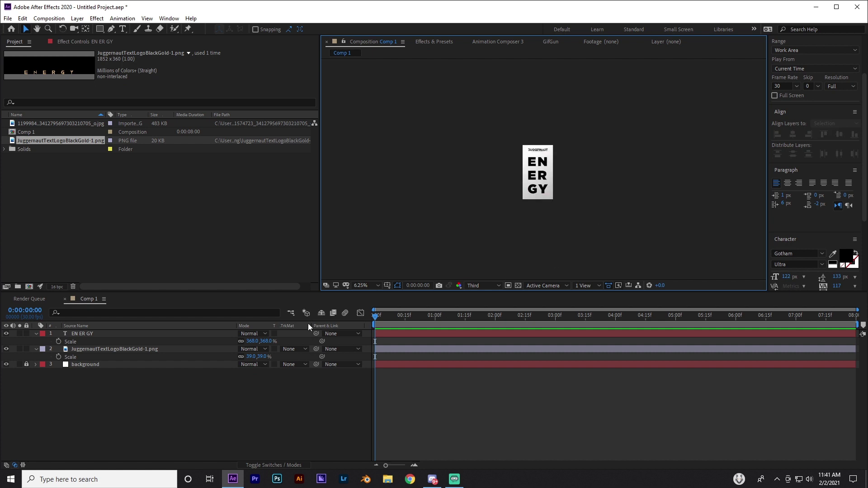
# Duplicate the EN ER GY text layer five times.
pyautogui.click(365, 285)
pyautogui.click(368, 302)
pyautogui.click(483, 393)
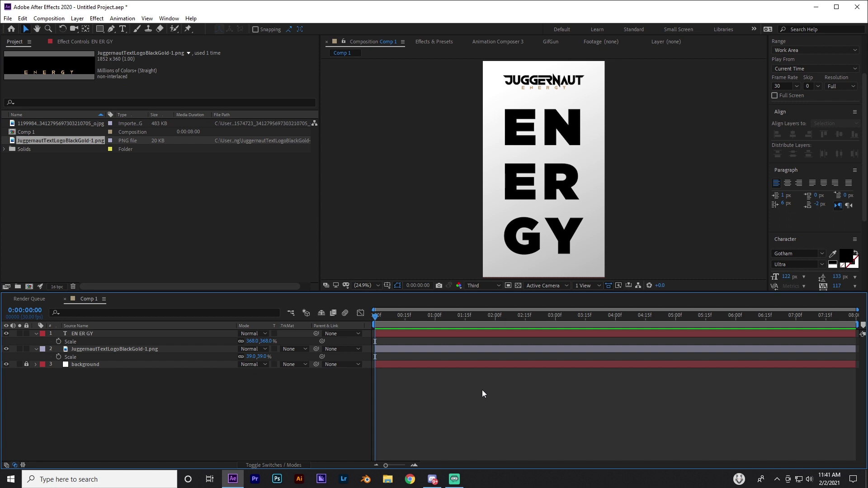
pyautogui.click(417, 334)
pyautogui.click(435, 334)
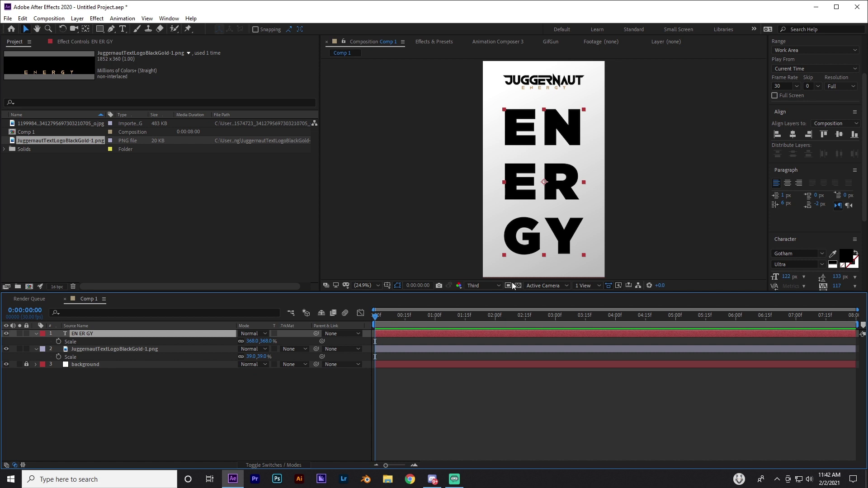
pyautogui.click(444, 382)
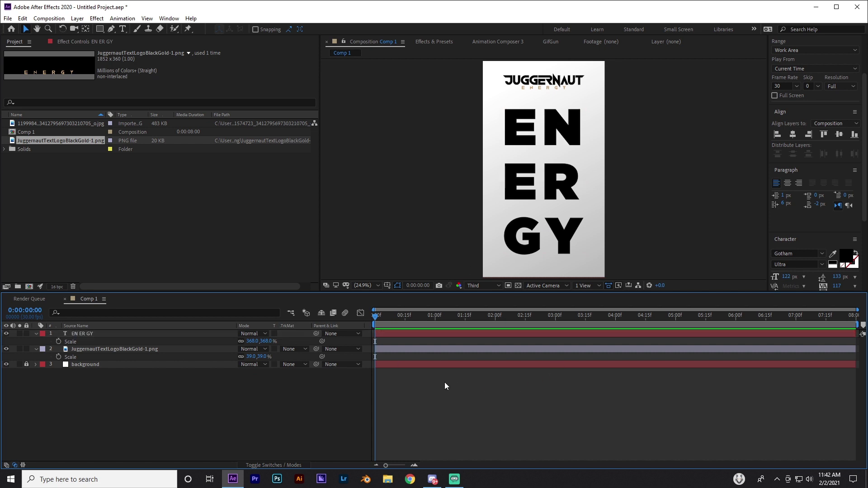
pyautogui.click(411, 333)
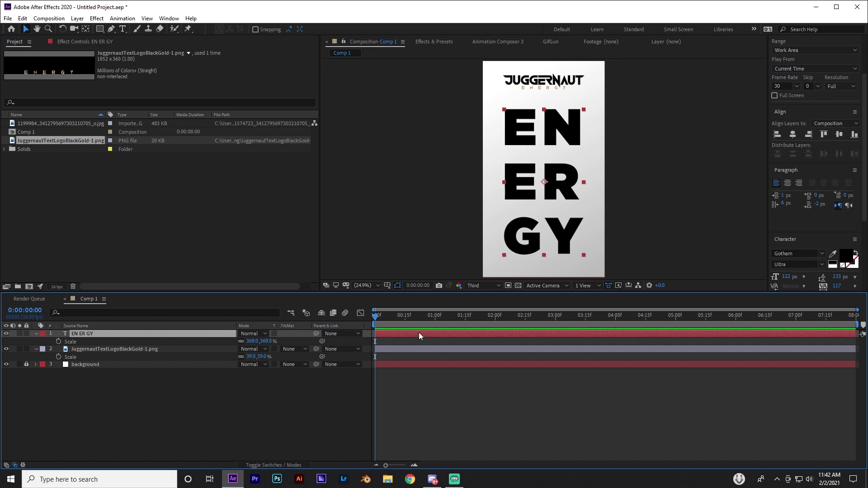
pyautogui.hotkey('ctrl', 'd')
pyautogui.hotkey('ctrl', 'd')
pyautogui.hotkey('ctrl', 'd')
pyautogui.hotkey('ctrl', 'd')
pyautogui.hotkey('ctrl', 'd')
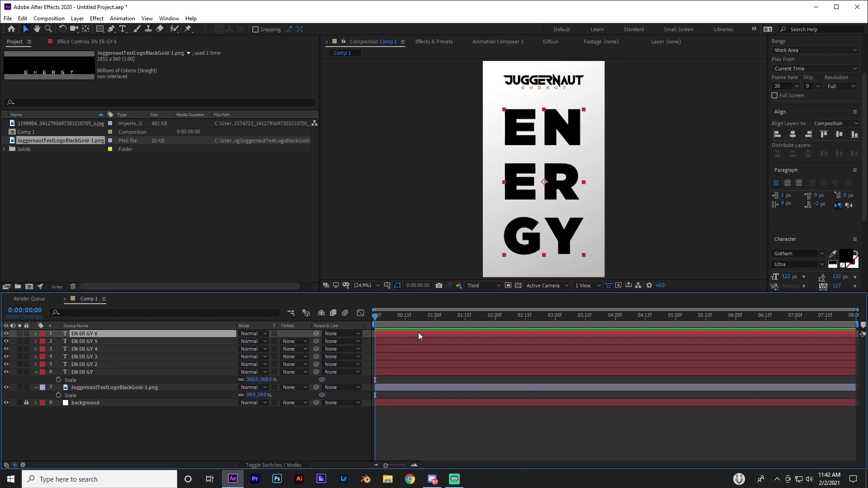
pyautogui.click(118, 372)
pyautogui.click(114, 349)
pyautogui.click(111, 334)
pyautogui.click(111, 349)
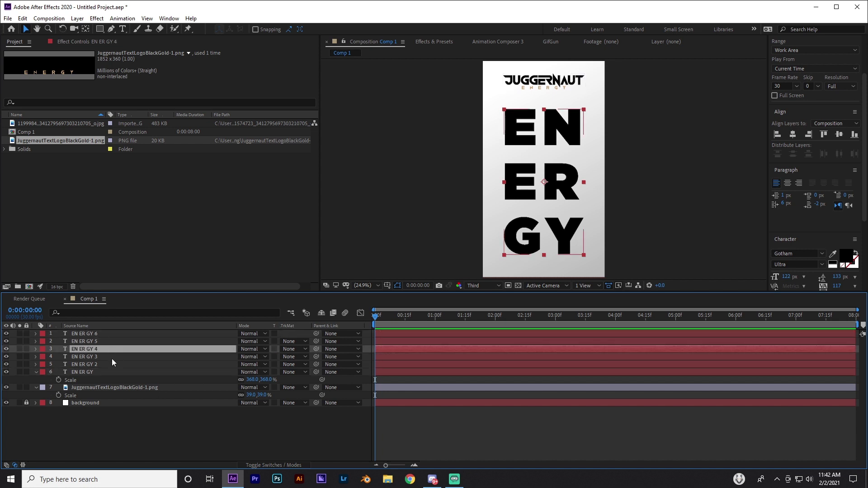
pyautogui.click(112, 357)
pyautogui.scroll(2, 525, 199)
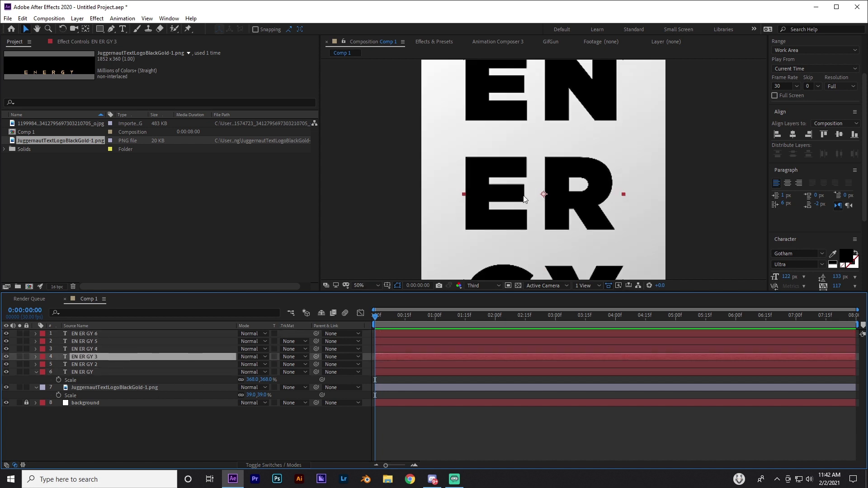
# Replace the text of the topmost EN ER GY duplicate with the single letter E.
pyautogui.click(130, 334)
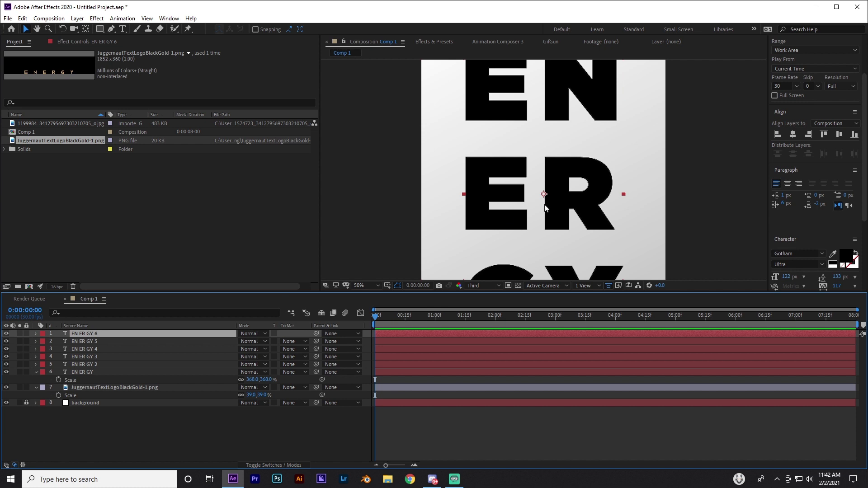
pyautogui.moveTo(544, 206); pyautogui.dragTo(551, 244)
pyautogui.scroll(-2, 551, 244)
pyautogui.doubleClick(96, 334)
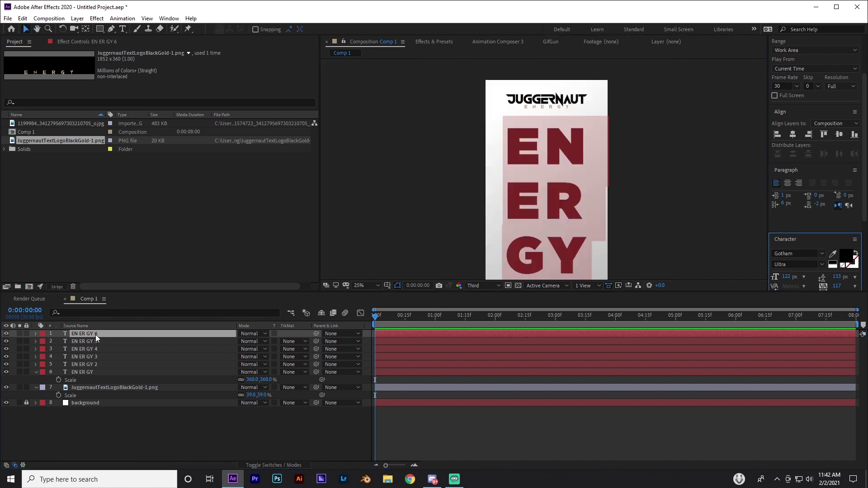
pyautogui.write('E')
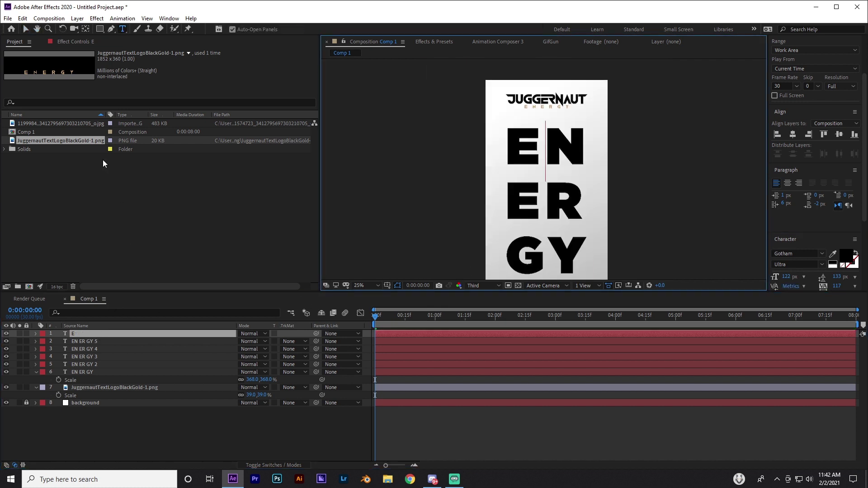
# Replace the second text layer's content with the letter N and place it exactly over the N in the first row.
pyautogui.doubleClick(92, 341)
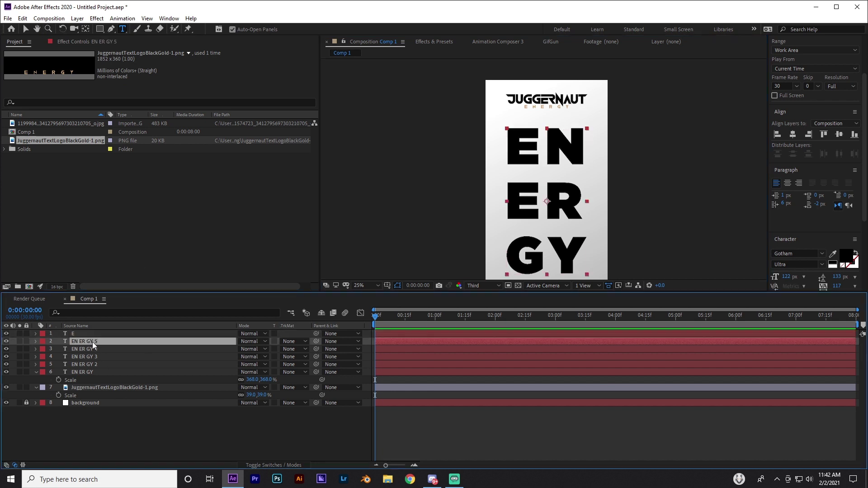
pyautogui.write('N')
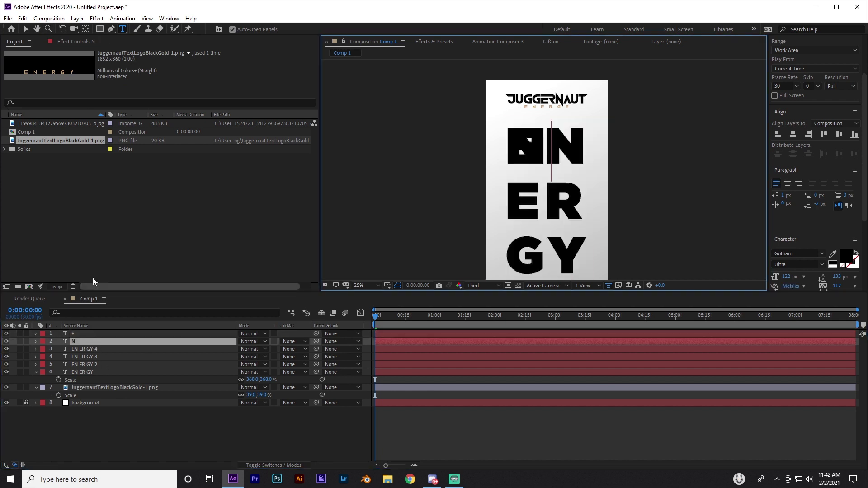
pyautogui.click(26, 29)
pyautogui.moveTo(529, 154); pyautogui.dragTo(605, 154)
pyautogui.scroll(4, 567, 153)
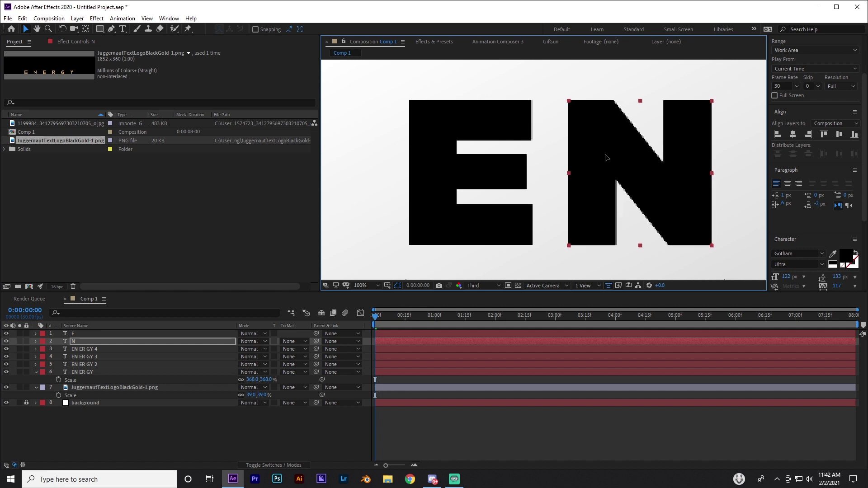
# Move the anchor points of the single-letter E and N layers to the centres of their letters.
pyautogui.click(555, 189)
pyautogui.scroll(-3, 554, 189)
pyautogui.moveTo(554, 189); pyautogui.dragTo(520, 194)
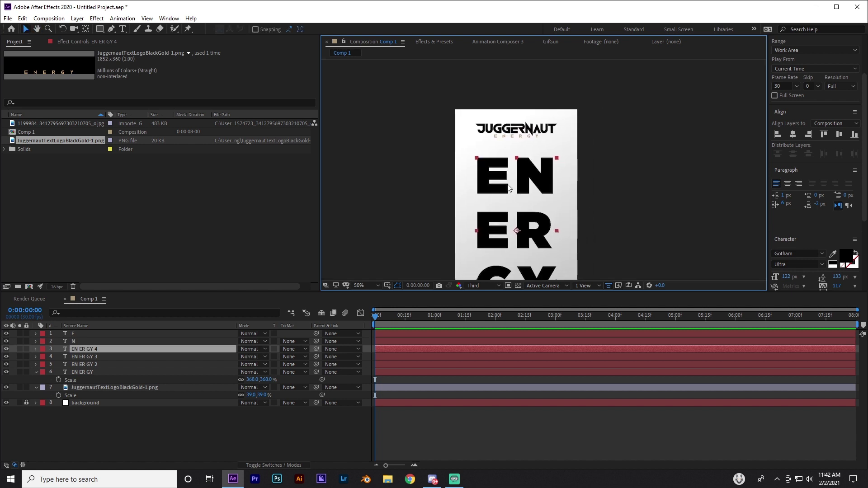
pyautogui.scroll(2, 520, 195)
pyautogui.click(115, 335)
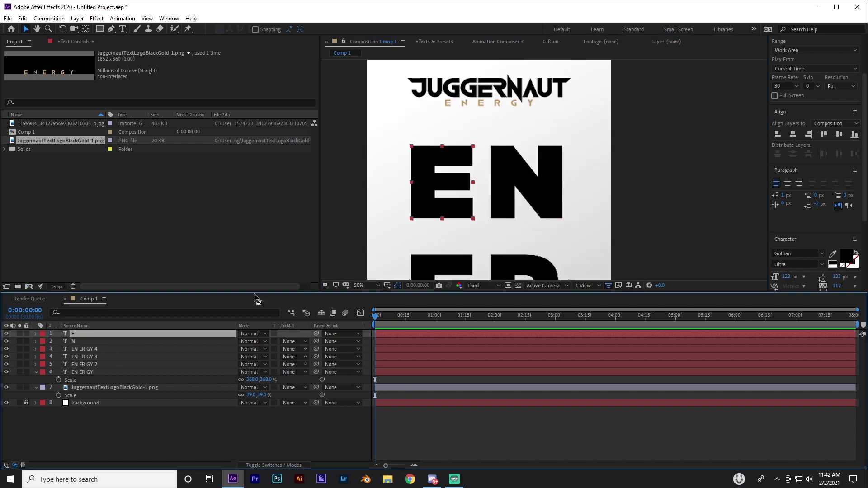
pyautogui.scroll(-1, 435, 200)
pyautogui.click(85, 29)
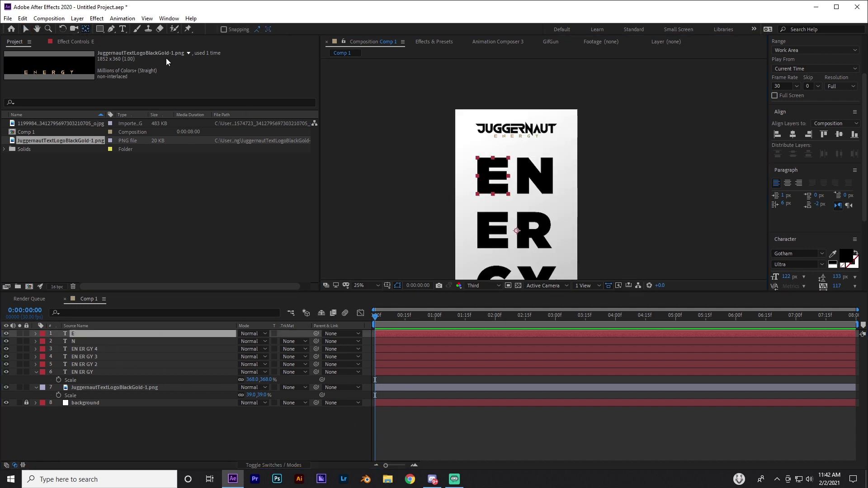
pyautogui.moveTo(516, 232); pyautogui.dragTo(497, 180)
pyautogui.click(80, 341)
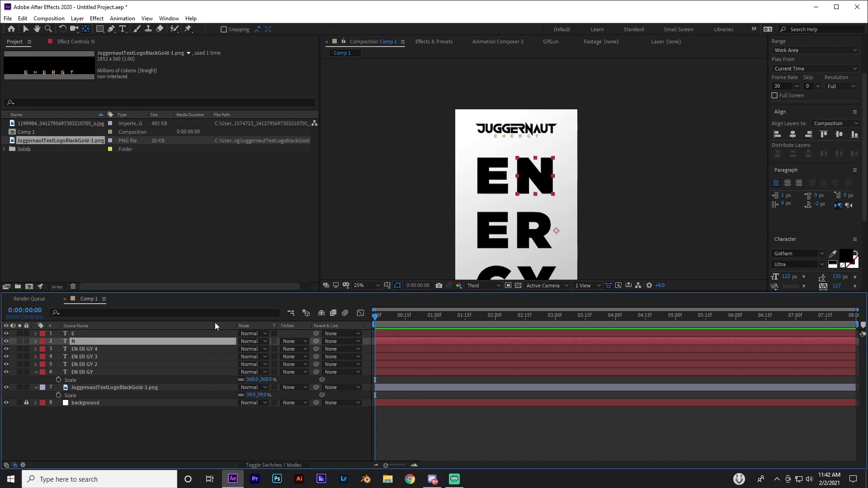
pyautogui.moveTo(556, 231); pyautogui.dragTo(534, 176)
# Replace the text of the EN ER GY 4 layer with the letter E.
pyautogui.click(499, 196)
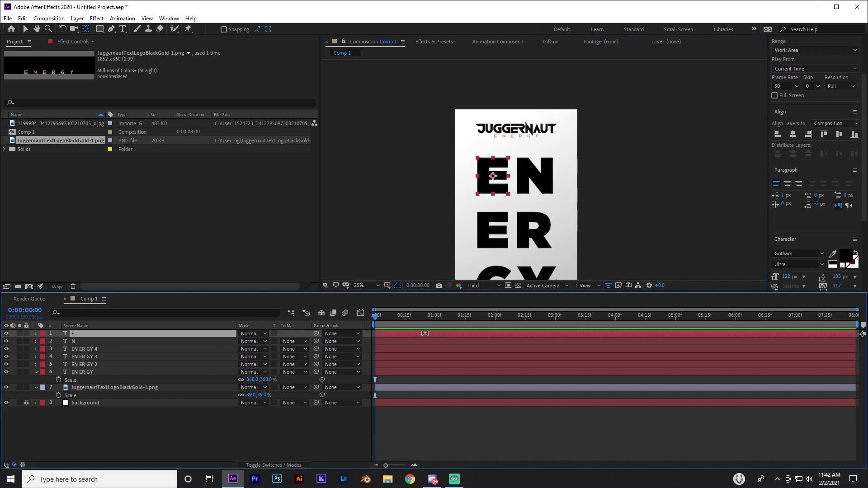
pyautogui.click(427, 342)
pyautogui.click(426, 349)
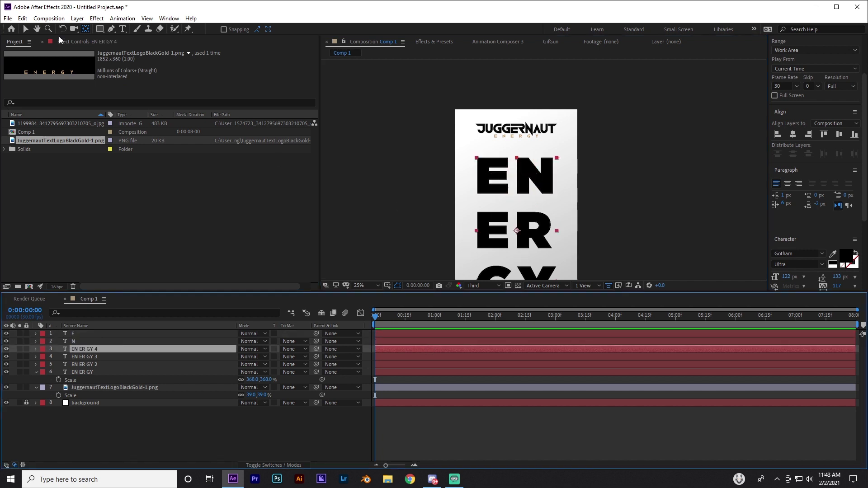
pyautogui.doubleClick(90, 349)
pyautogui.write('E')
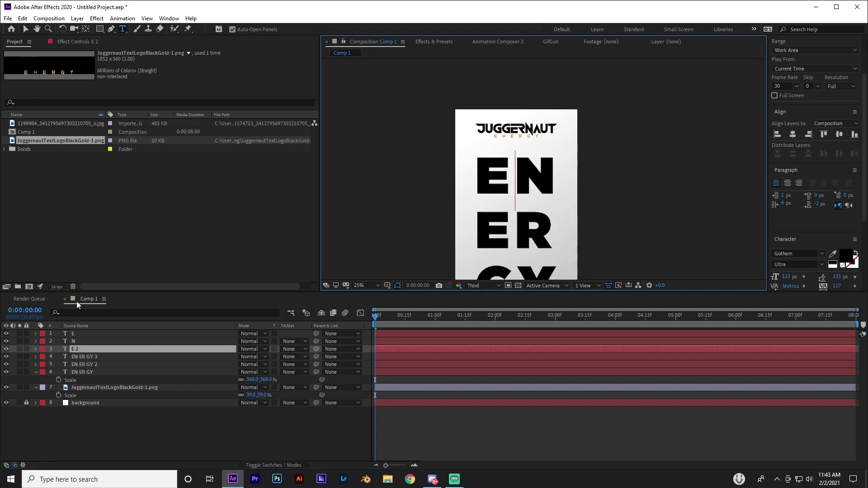
# Move the second E layer down so it lies exactly over the E in the middle row.
pyautogui.click(25, 29)
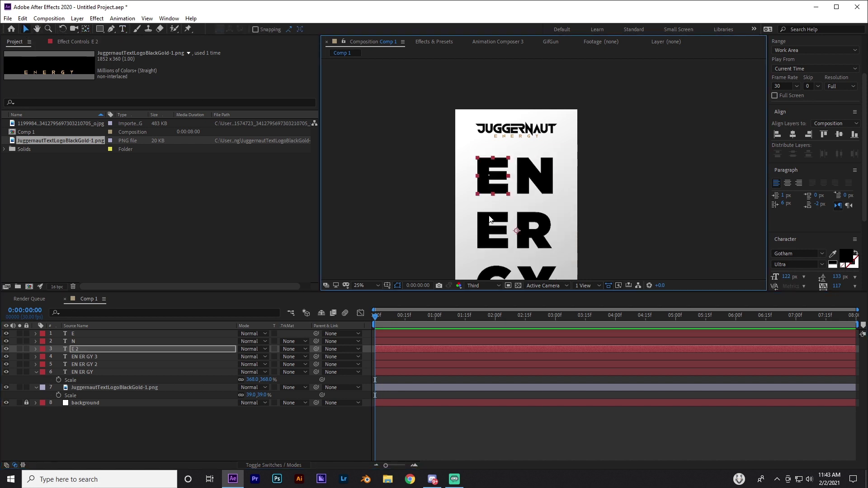
pyautogui.moveTo(489, 190); pyautogui.dragTo(484, 240)
pyautogui.scroll(3, 486, 238)
pyautogui.moveTo(501, 214); pyautogui.dragTo(583, 100)
pyautogui.moveTo(479, 199); pyautogui.dragTo(599, 120)
pyautogui.moveTo(569, 161); pyautogui.dragTo(571, 174)
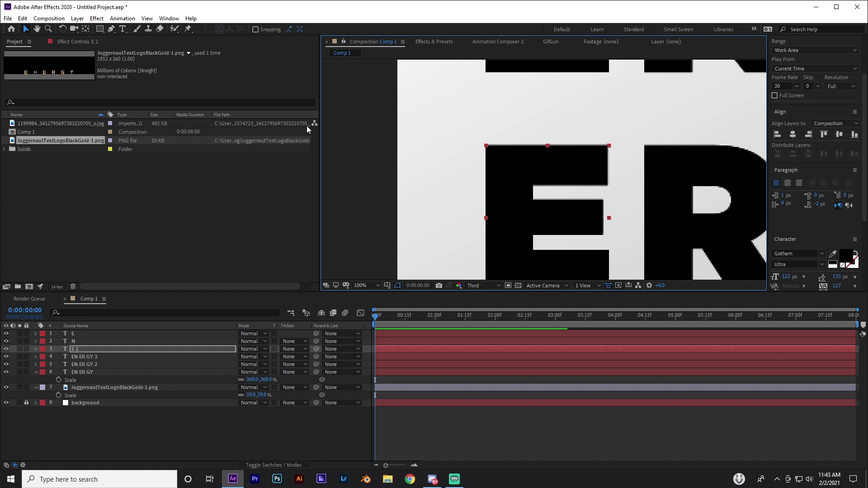
# Move the second E layer's anchor point to the centre of its letter.
pyautogui.click(89, 29)
pyautogui.scroll(-4, 603, 237)
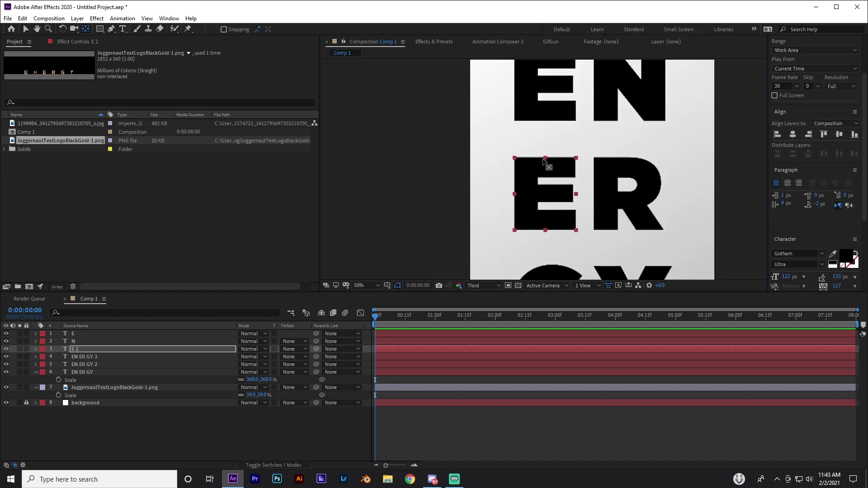
pyautogui.moveTo(568, 237); pyautogui.dragTo(544, 181)
# Replace the text of the EN ER GY 3 layer with R and place it over the R in the middle row.
pyautogui.click(81, 357)
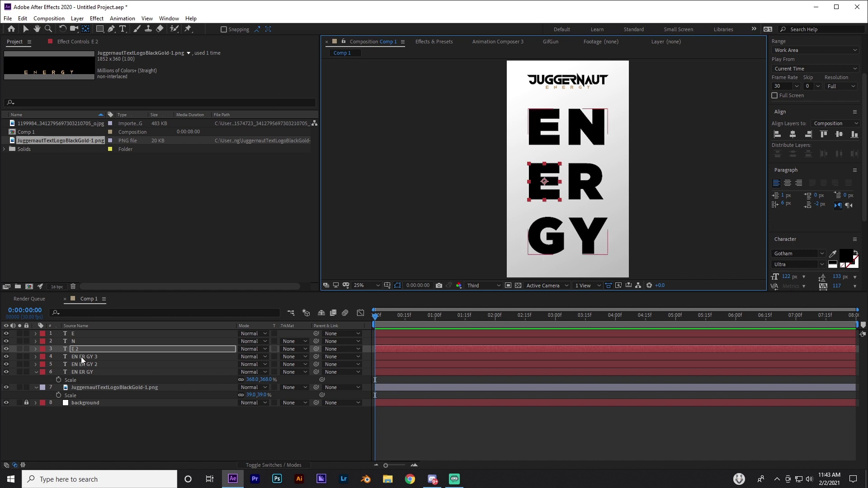
pyautogui.doubleClick(86, 357)
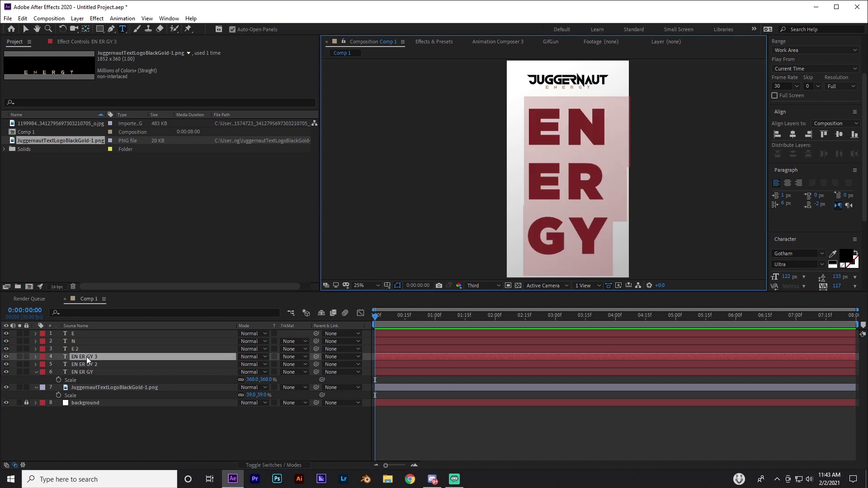
pyautogui.write('R')
pyautogui.click(26, 29)
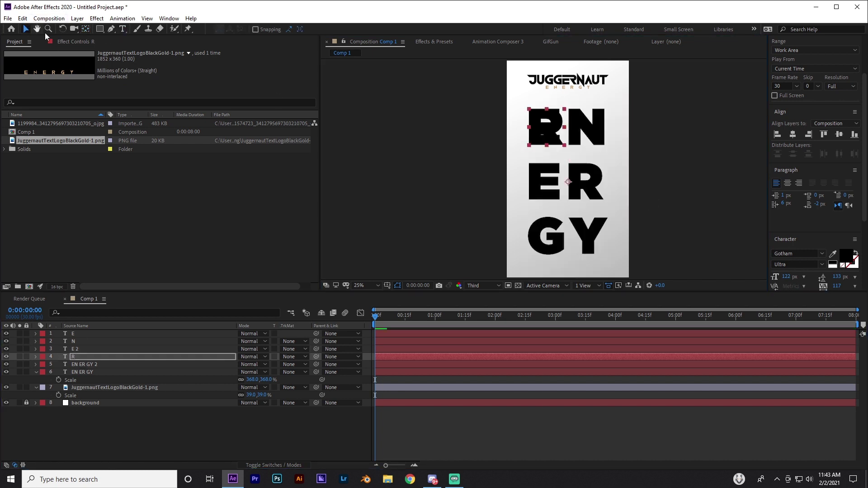
pyautogui.moveTo(558, 124); pyautogui.dragTo(465, 107)
pyautogui.scroll(3, 619, 183)
pyautogui.moveTo(522, 113); pyautogui.dragTo(528, 113)
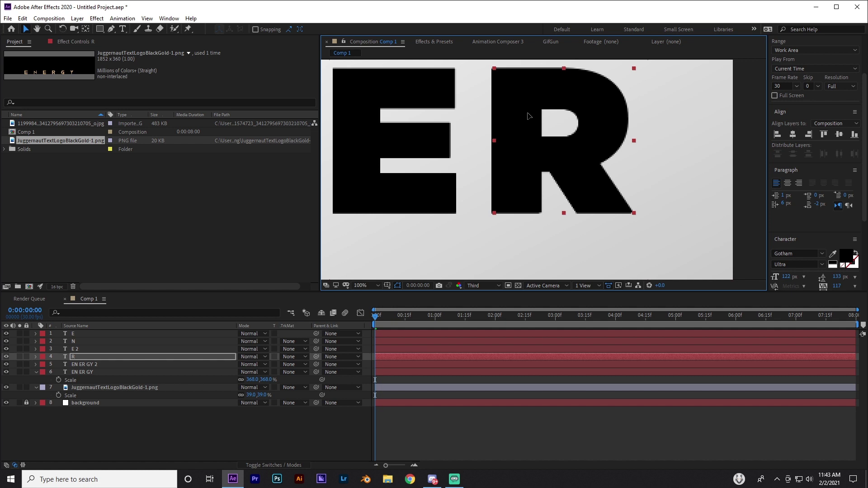
# Move the R layer's anchor point to the centre of its letter.
pyautogui.scroll(-1, 527, 113)
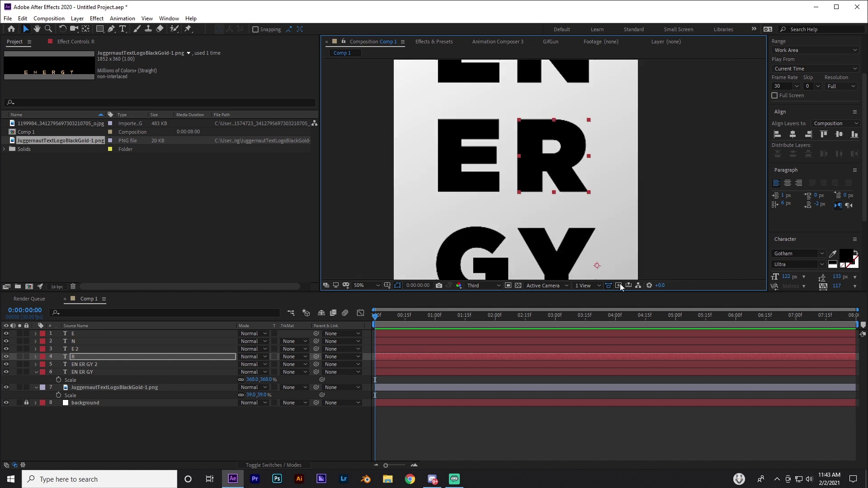
pyautogui.click(86, 29)
pyautogui.moveTo(596, 266); pyautogui.dragTo(553, 156)
# Replace the text of the EN ER GY 2 layer with G and align it over the G in the last row.
pyautogui.scroll(-2, 579, 216)
pyautogui.moveTo(571, 212); pyautogui.dragTo(589, 171)
pyautogui.scroll(2, 574, 188)
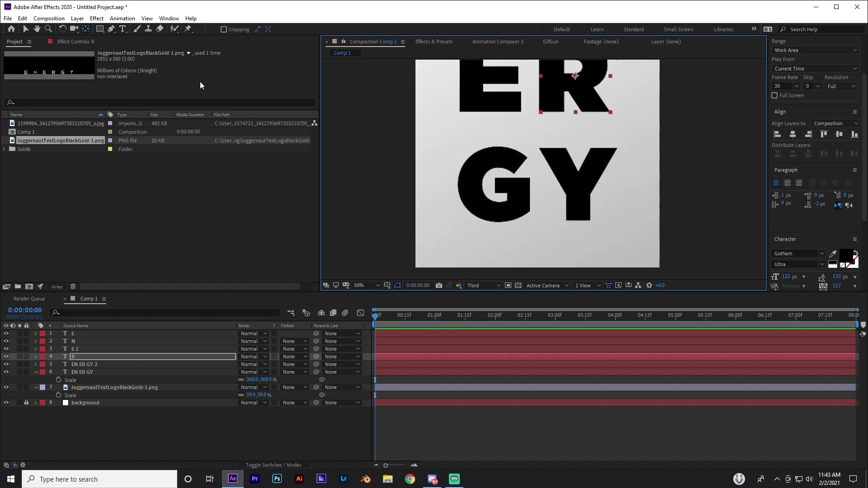
pyautogui.doubleClick(88, 364)
pyautogui.write('G')
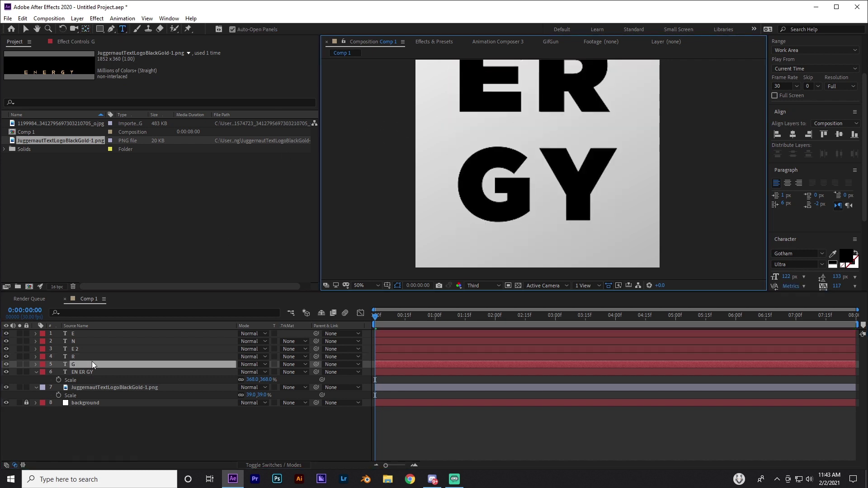
pyautogui.scroll(-4, 477, 180)
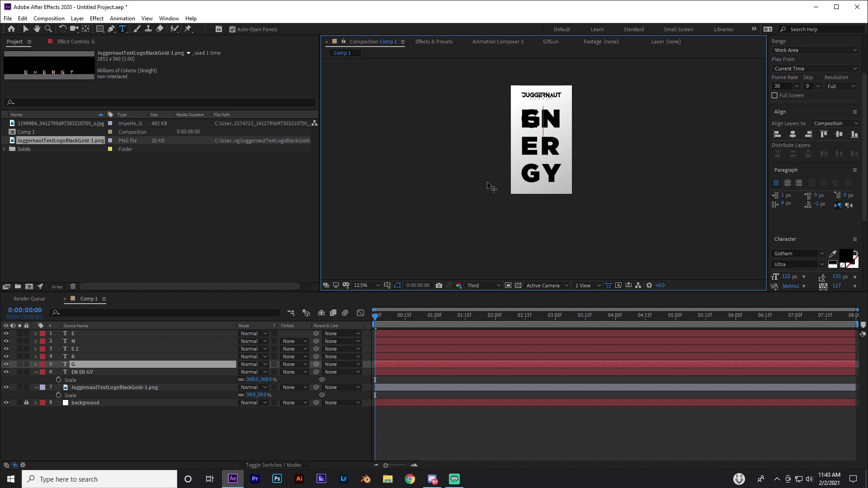
pyautogui.click(26, 29)
pyautogui.moveTo(535, 120); pyautogui.dragTo(539, 179)
pyautogui.scroll(6, 539, 179)
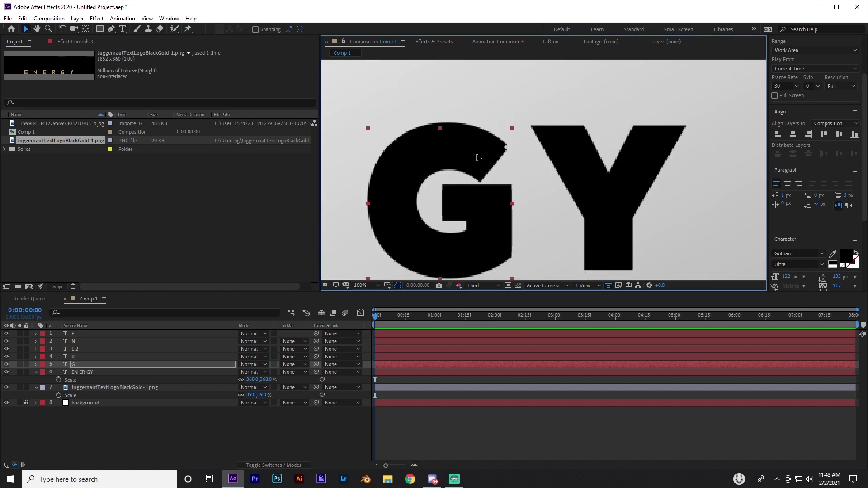
pyautogui.moveTo(478, 154); pyautogui.dragTo(478, 149)
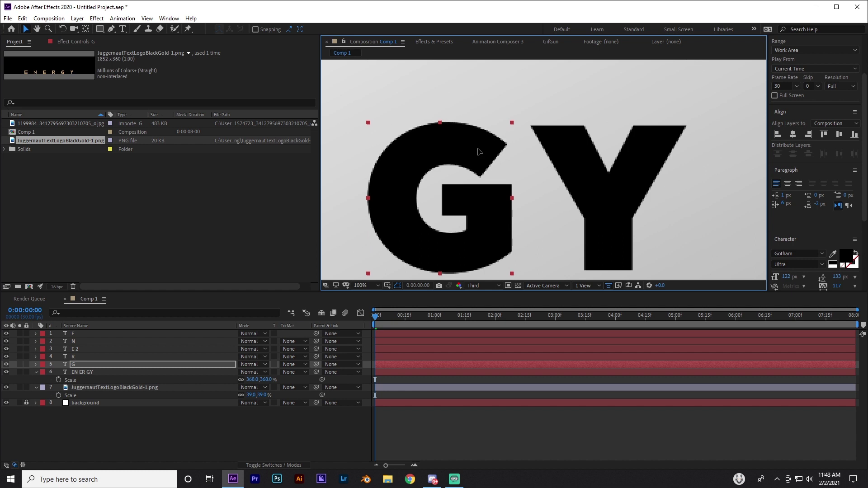
# Replace the original EN ER GY layer's text with Y and place it beside the G in the last row.
pyautogui.doubleClick(400, 374)
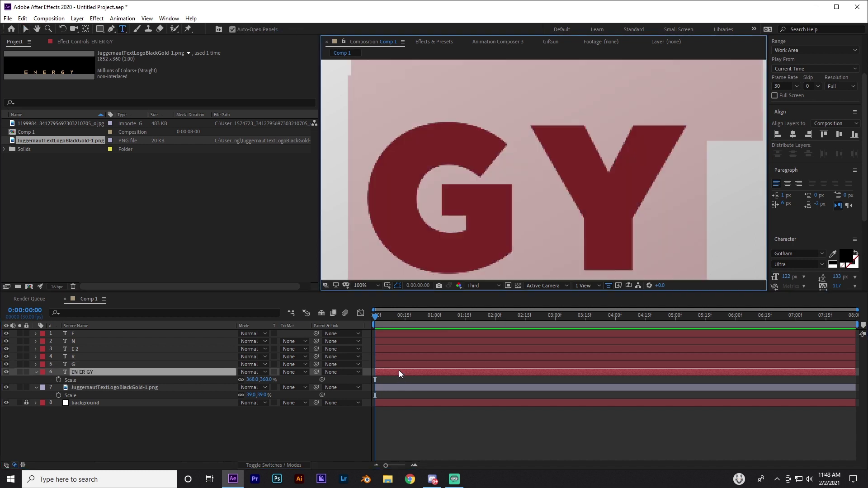
pyautogui.write('Y')
pyautogui.scroll(-6, 563, 150)
pyautogui.scroll(1, 563, 150)
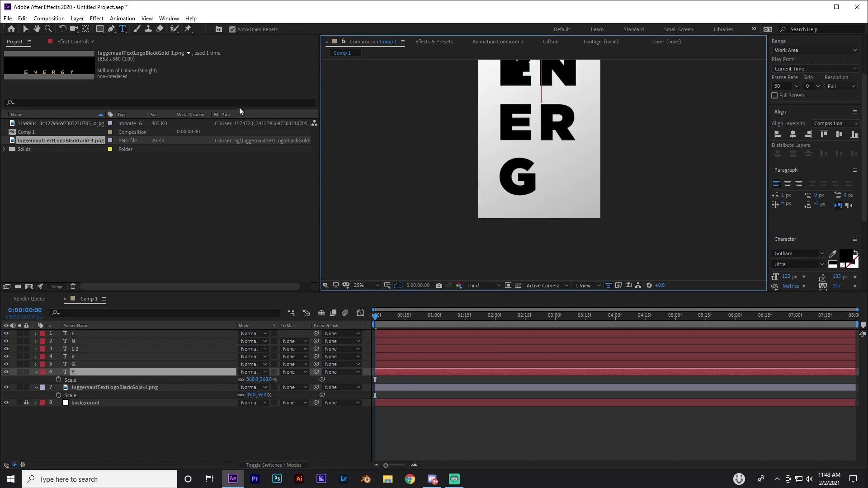
pyautogui.click(26, 30)
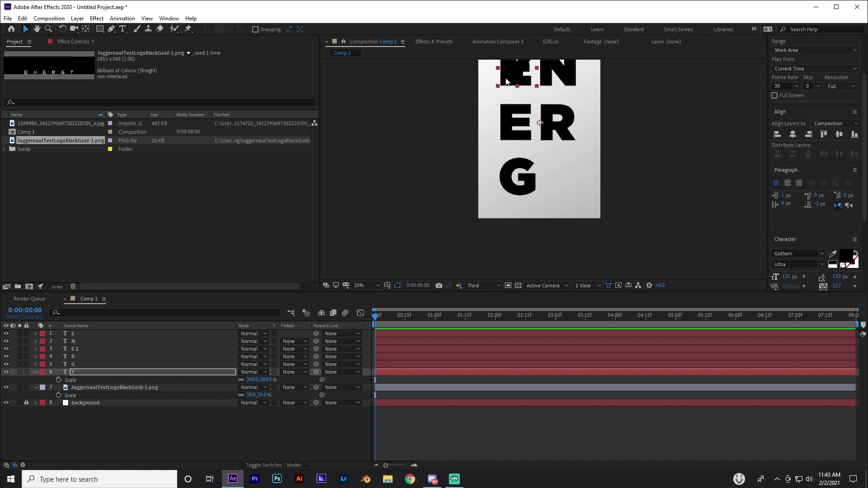
pyautogui.moveTo(534, 80); pyautogui.dragTo(577, 138)
pyautogui.scroll(4, 566, 180)
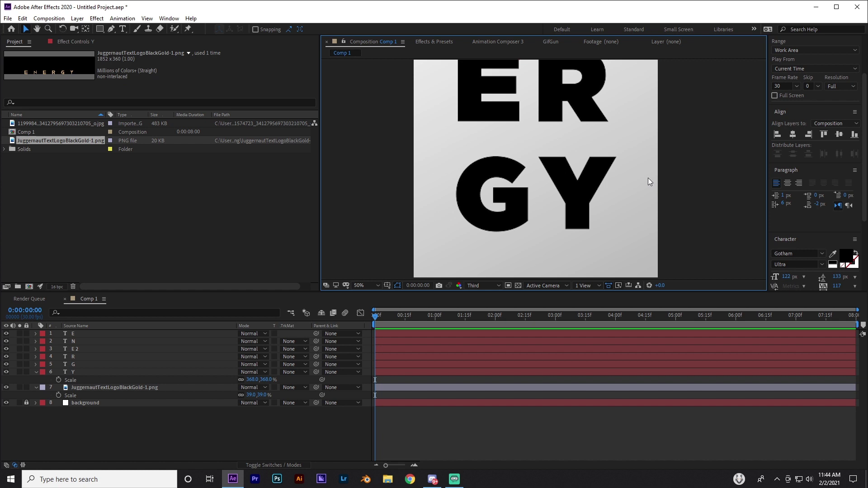
# Check the placement of the six separate letters in the whole composition.
pyautogui.scroll(-4, 647, 178)
pyautogui.scroll(2, 621, 198)
pyautogui.click(562, 184)
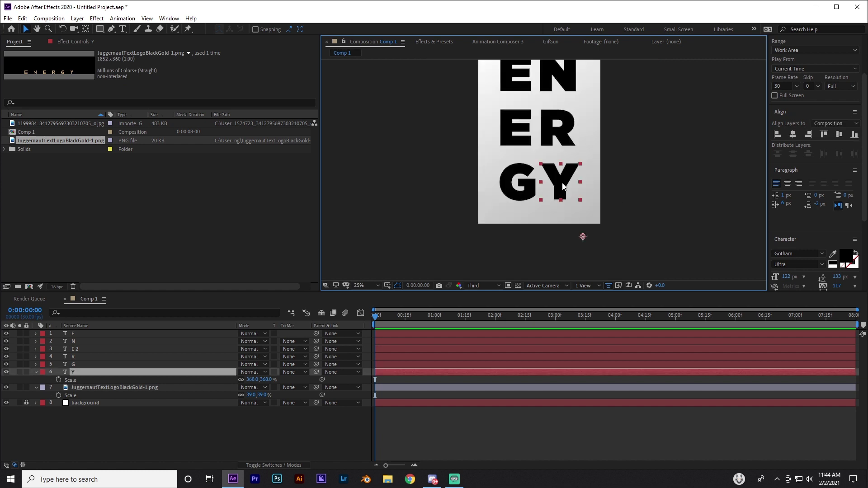
pyautogui.click(648, 170)
pyautogui.scroll(-2, 647, 170)
pyautogui.scroll(1, 626, 175)
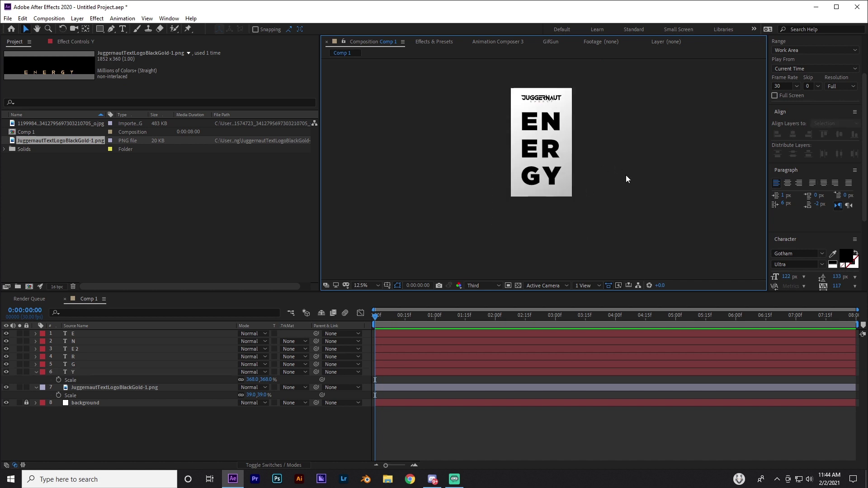
pyautogui.scroll(1, 627, 179)
pyautogui.scroll(-2, 633, 180)
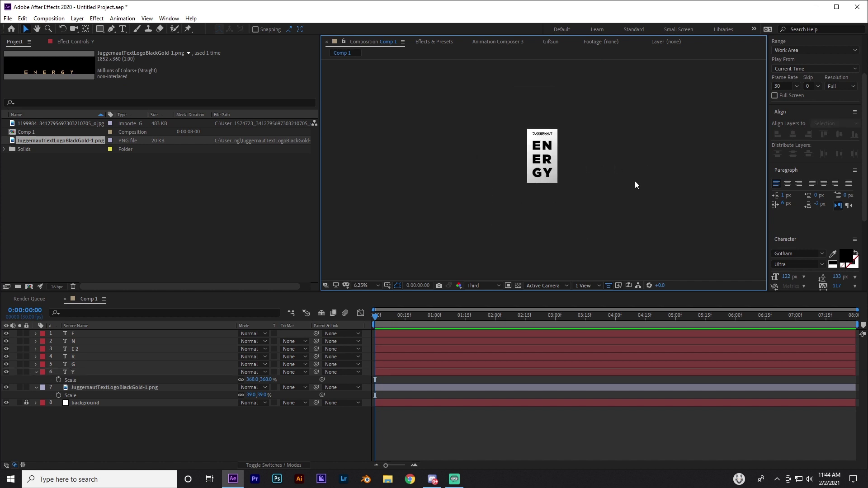
# Move the JuggernautTextLogoBlackGold-1.png layer to the top of the layer stack and collapse its properties.
pyautogui.scroll(1, 635, 181)
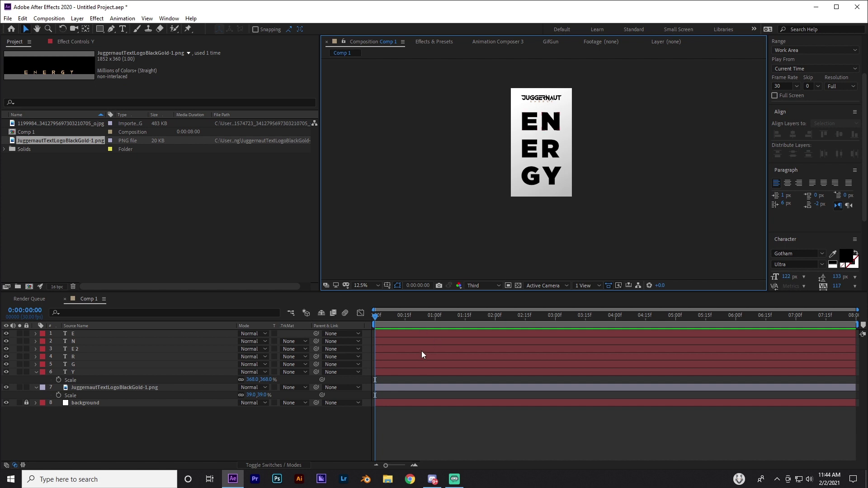
pyautogui.click(361, 286)
pyautogui.click(365, 293)
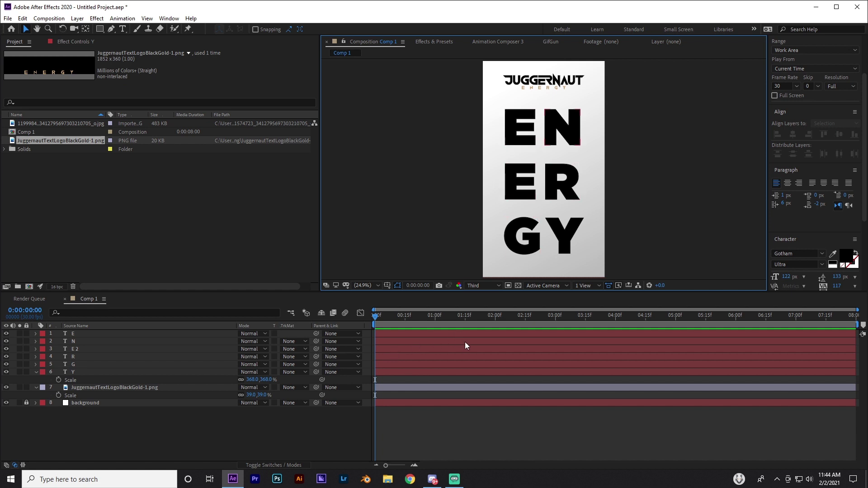
pyautogui.click(393, 387)
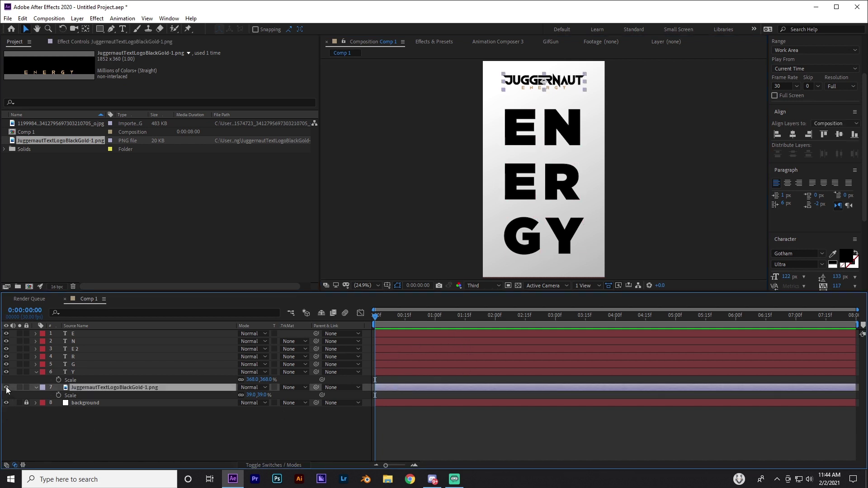
pyautogui.click(423, 396)
pyautogui.click(402, 369)
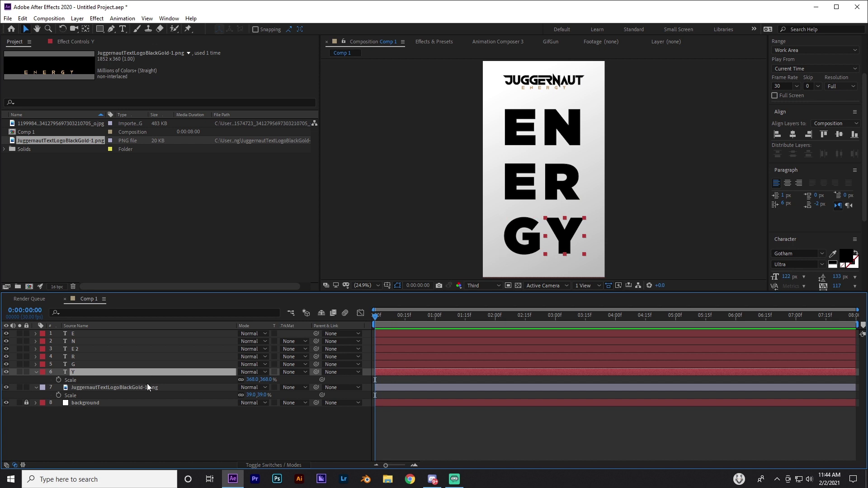
pyautogui.moveTo(147, 387); pyautogui.dragTo(120, 333)
pyautogui.click(259, 451)
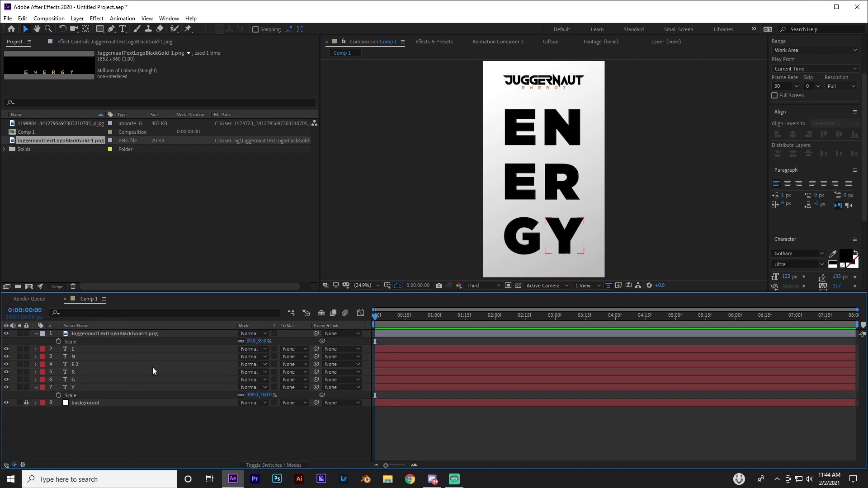
pyautogui.click(37, 333)
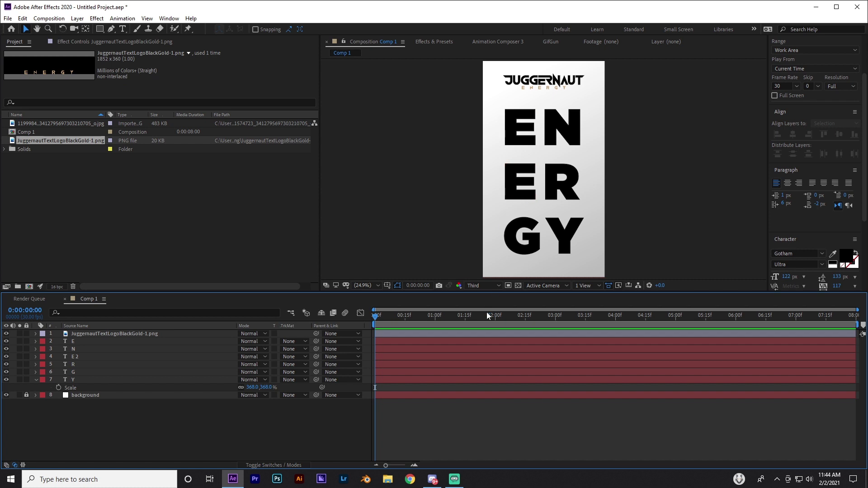
# Create a null object directly above the first E text layer.
pyautogui.click(497, 372)
pyautogui.click(497, 367)
pyautogui.click(397, 343)
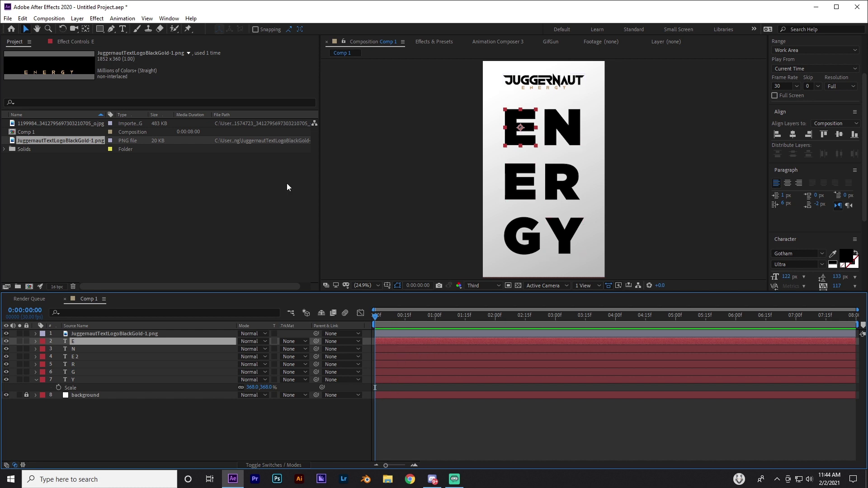
pyautogui.click(78, 19)
pyautogui.moveTo(180, 29)
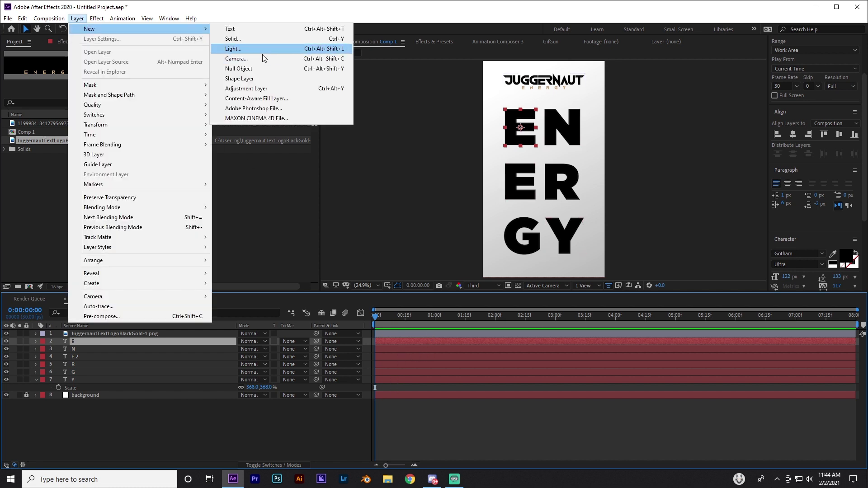
pyautogui.click(260, 68)
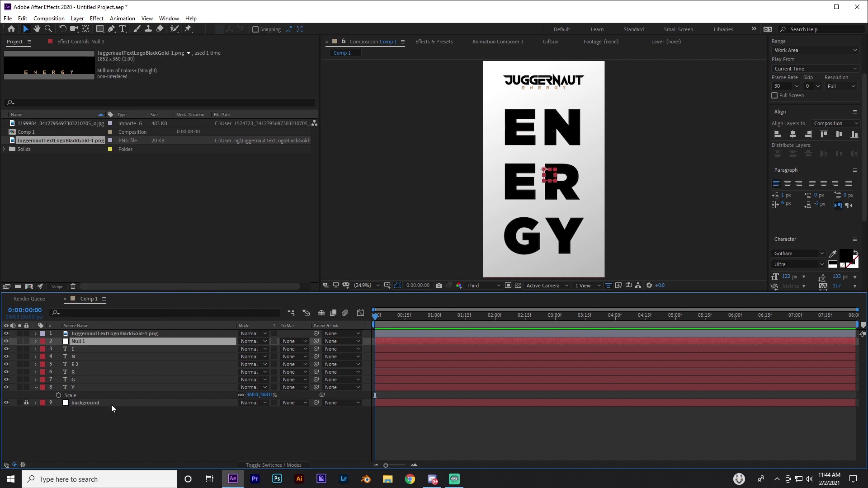
# Parent all six letter layers, from E to Y, to the Null 1 layer.
pyautogui.click(73, 349)
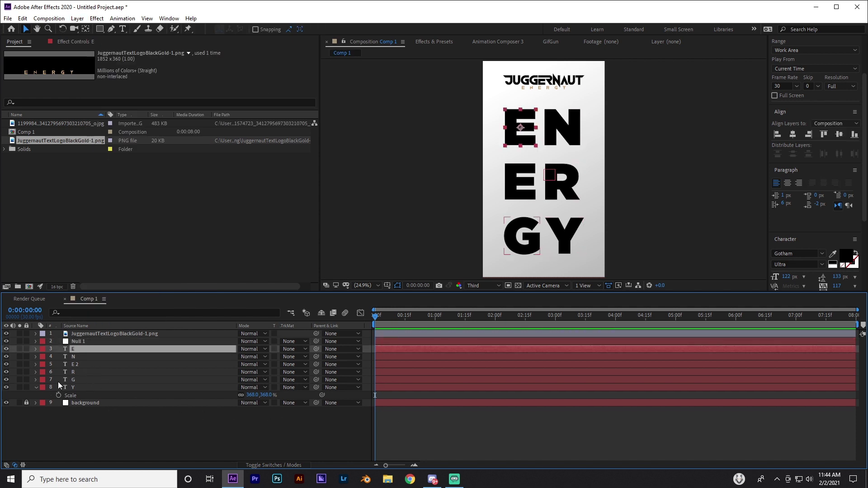
pyautogui.keyDown('shift'); pyautogui.click(83, 388); pyautogui.keyUp('shift')
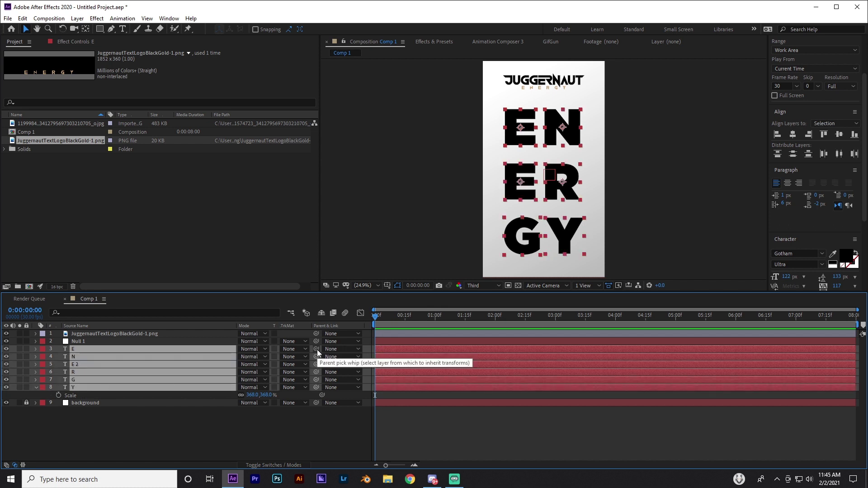
pyautogui.moveTo(317, 348); pyautogui.dragTo(92, 342)
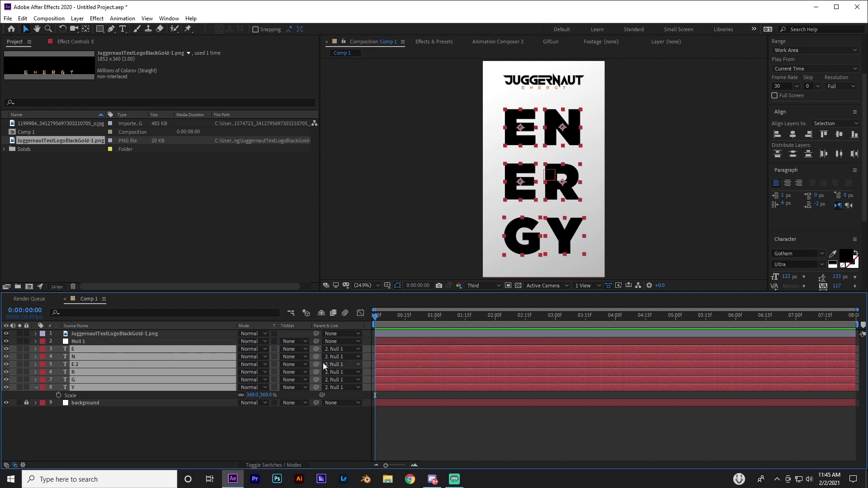
# Keyframe the Scale of Null 1 at 100% at the start of the composition and at 3 seconds.
pyautogui.click(94, 341)
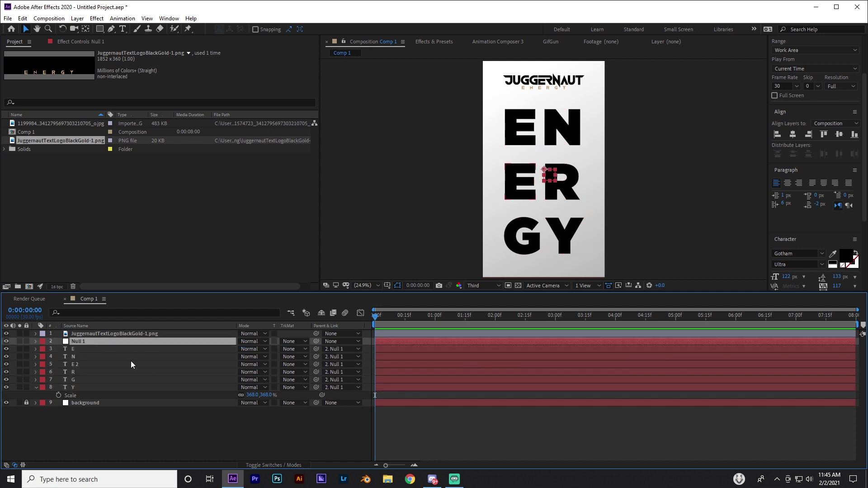
pyautogui.press('s')
pyautogui.moveTo(262, 349); pyautogui.dragTo(281, 349)
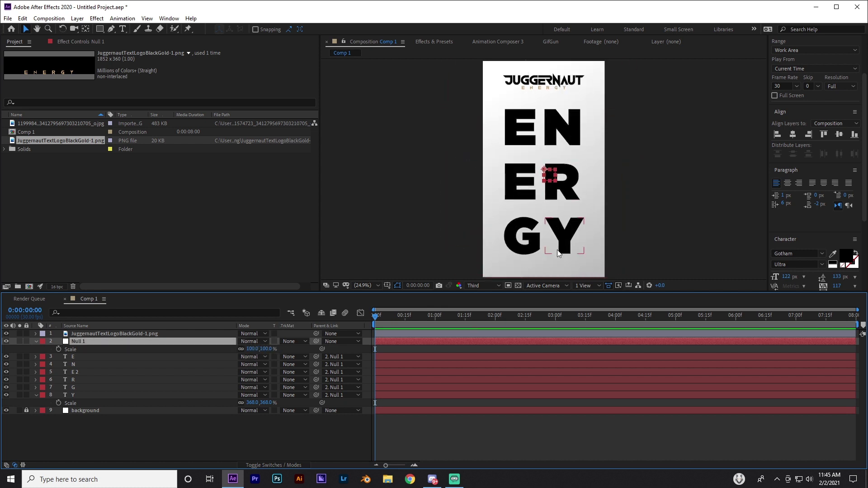
pyautogui.scroll(1, 558, 251)
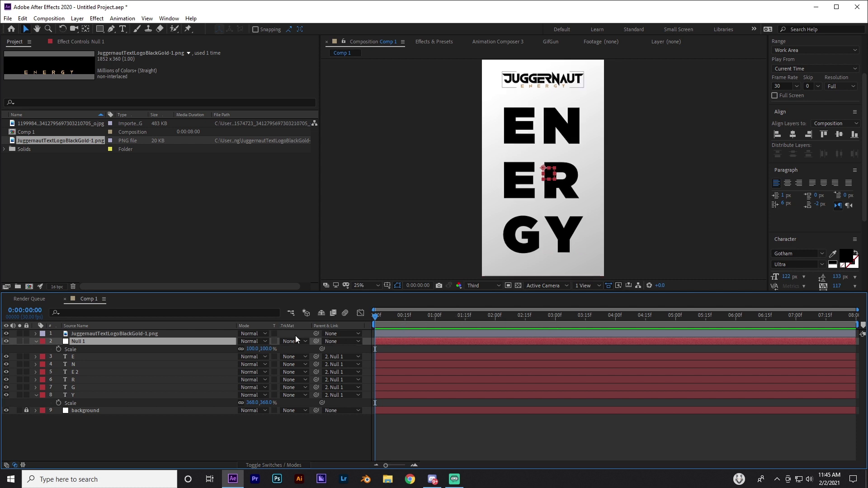
pyautogui.click(58, 350)
pyautogui.moveTo(538, 317); pyautogui.dragTo(558, 322)
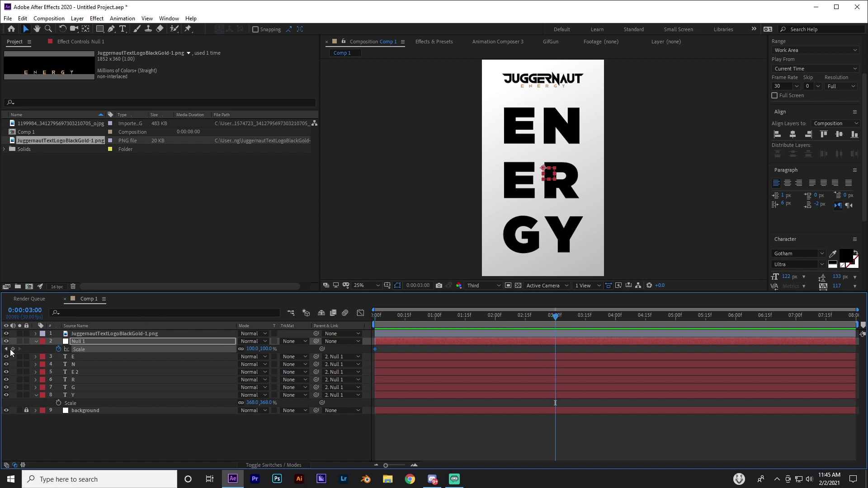
pyautogui.click(13, 349)
# Set the Scale of Null 1 to 127% at 0:00:01:15 and scrub through the movement.
pyautogui.moveTo(461, 325); pyautogui.dragTo(466, 323)
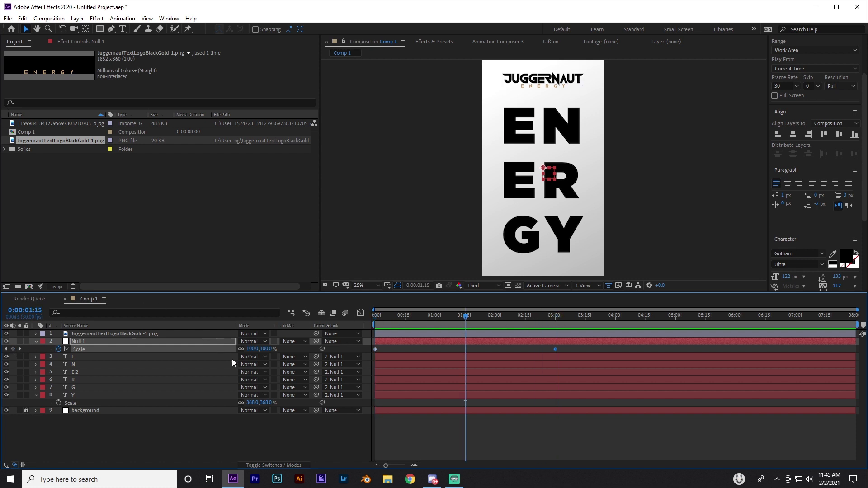
pyautogui.moveTo(267, 349); pyautogui.dragTo(276, 346)
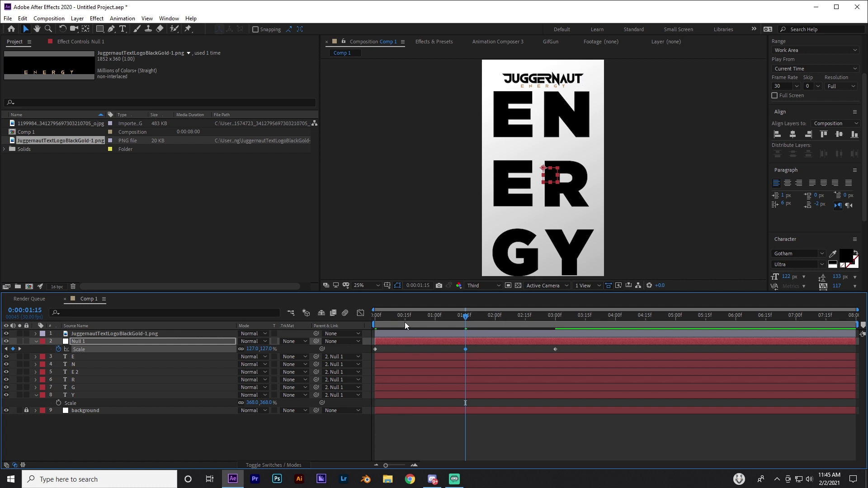
pyautogui.press('Home')
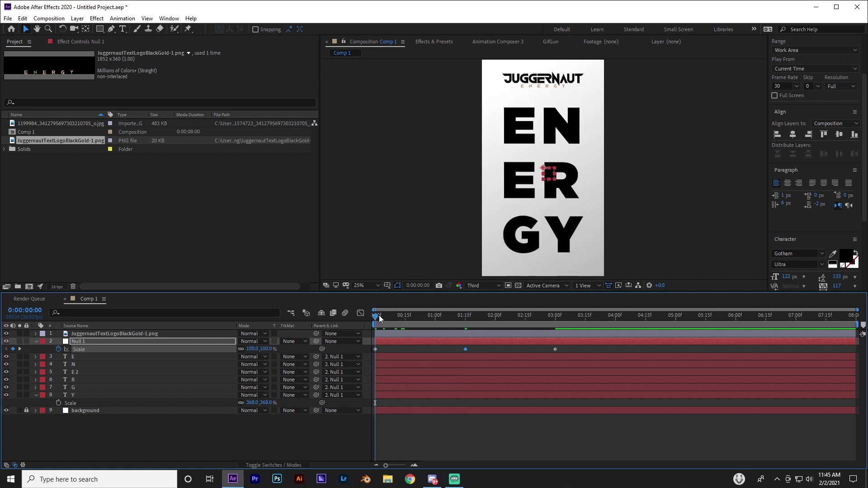
pyautogui.moveTo(379, 315); pyautogui.dragTo(368, 351)
# Apply Easy Ease to the three Scale keyframes of Null 1.
pyautogui.click(544, 350)
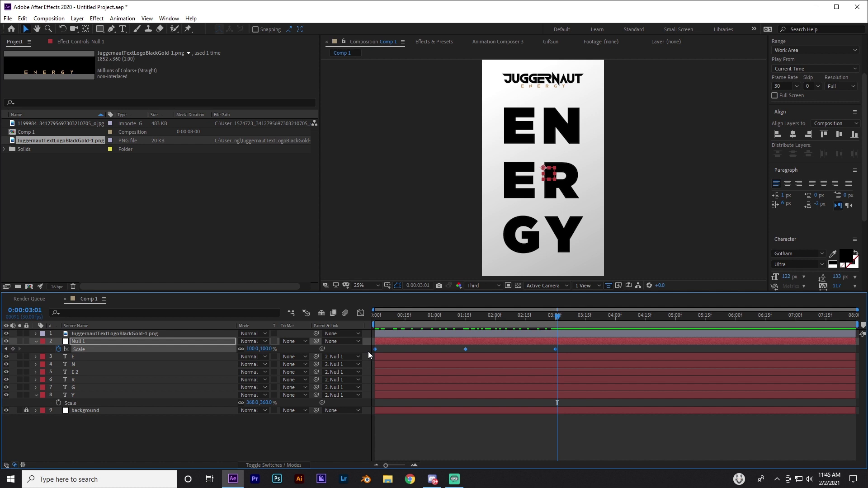
pyautogui.rightClick(466, 355)
pyautogui.moveTo(519, 463)
pyautogui.click(611, 404)
# Lengthen the easing handles of Null 1's Scale keyframes in the Graph Editor and preview the scaling of the letters.
pyautogui.click(361, 314)
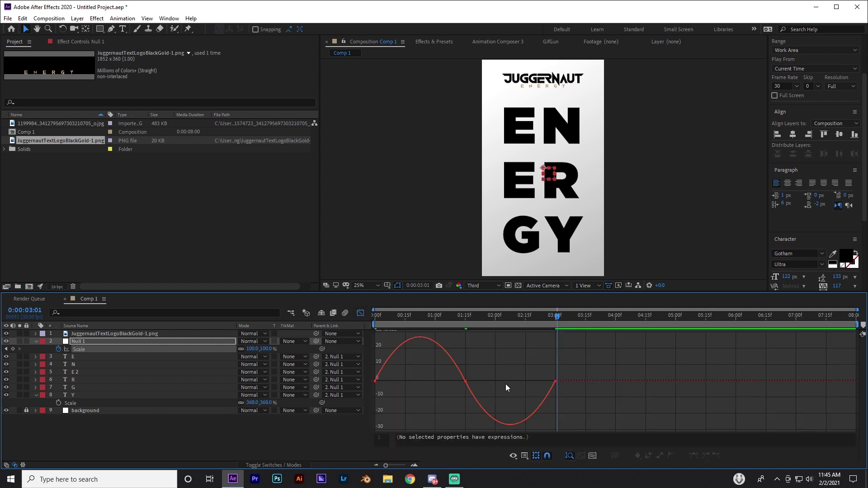
pyautogui.moveTo(563, 385); pyautogui.dragTo(576, 391)
pyautogui.moveTo(541, 382); pyautogui.dragTo(525, 382)
pyautogui.moveTo(481, 357)
pyautogui.mouseDown()
pyautogui.moveTo(446, 381)
pyautogui.moveTo(487, 371)
pyautogui.mouseUp()
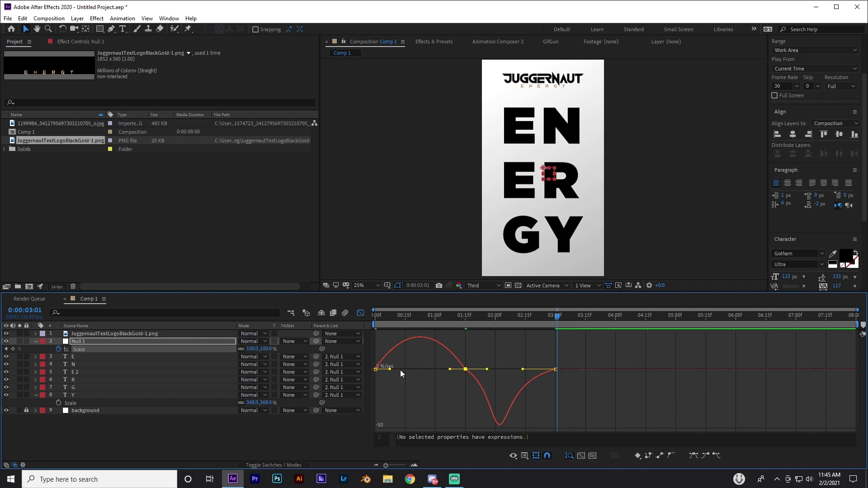
pyautogui.moveTo(397, 367)
pyautogui.mouseDown()
pyautogui.moveTo(358, 371)
pyautogui.moveTo(405, 370)
pyautogui.moveTo(397, 370)
pyautogui.mouseUp()
pyautogui.moveTo(484, 364); pyautogui.dragTo(439, 374)
pyautogui.click(361, 313)
pyautogui.click(380, 315)
pyautogui.press('space')
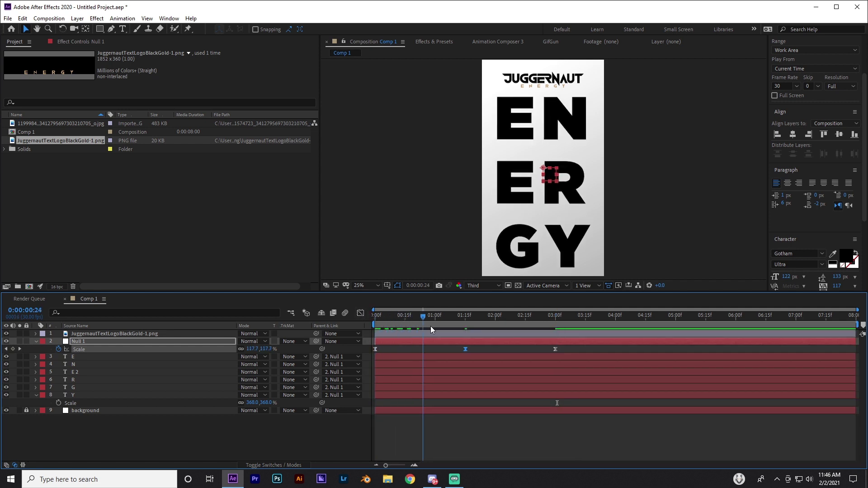
pyautogui.moveTo(431, 327); pyautogui.dragTo(573, 346)
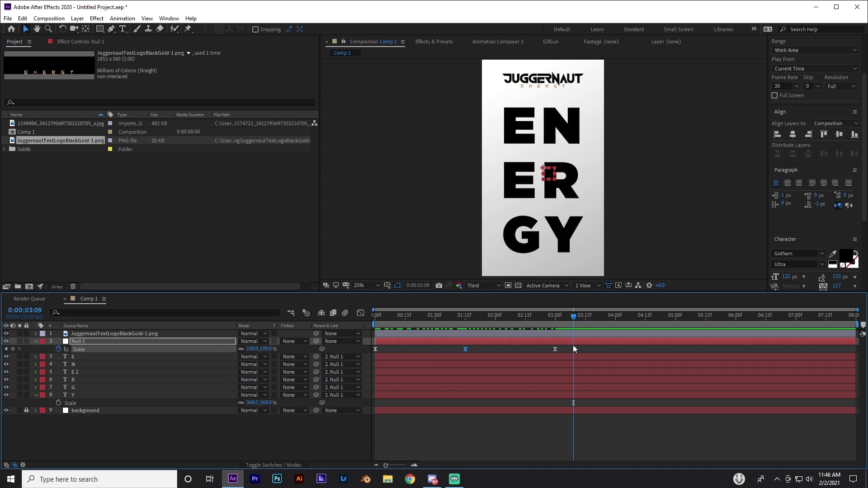
pyautogui.moveTo(574, 315); pyautogui.dragTo(465, 317)
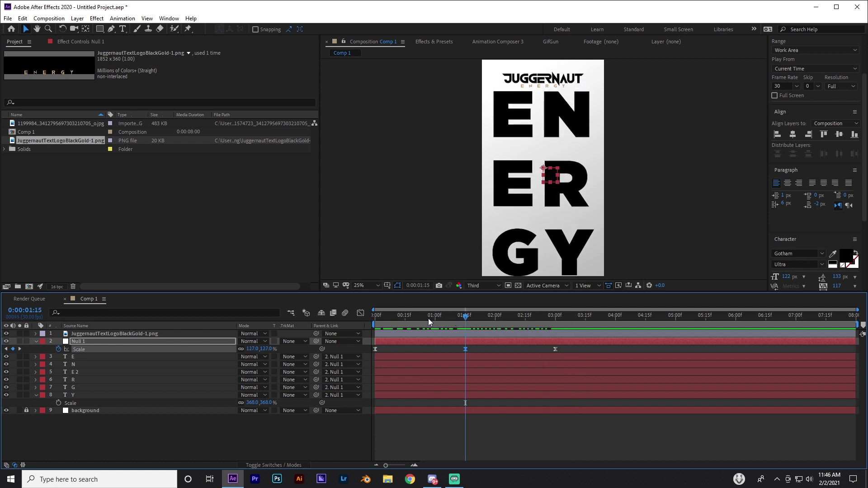
pyautogui.moveTo(428, 319); pyautogui.dragTo(559, 326)
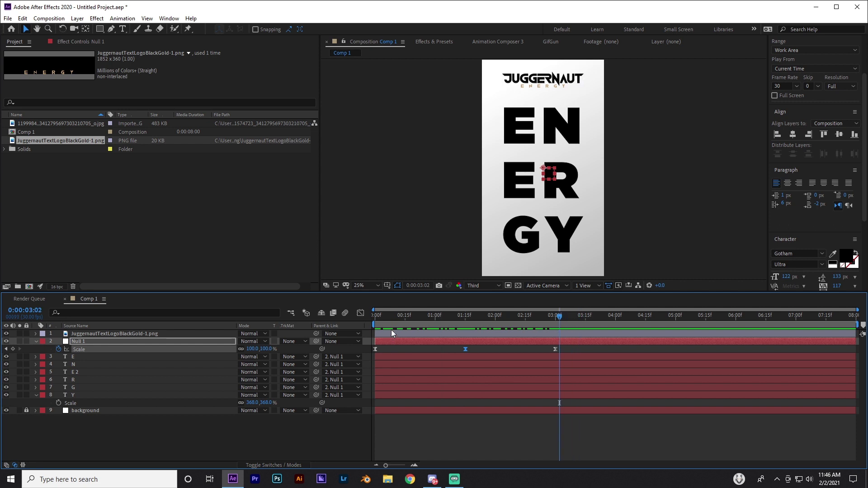
# Draw a black rectangle shape covering the EN row across nearly the full width of the composition.
pyautogui.click(405, 355)
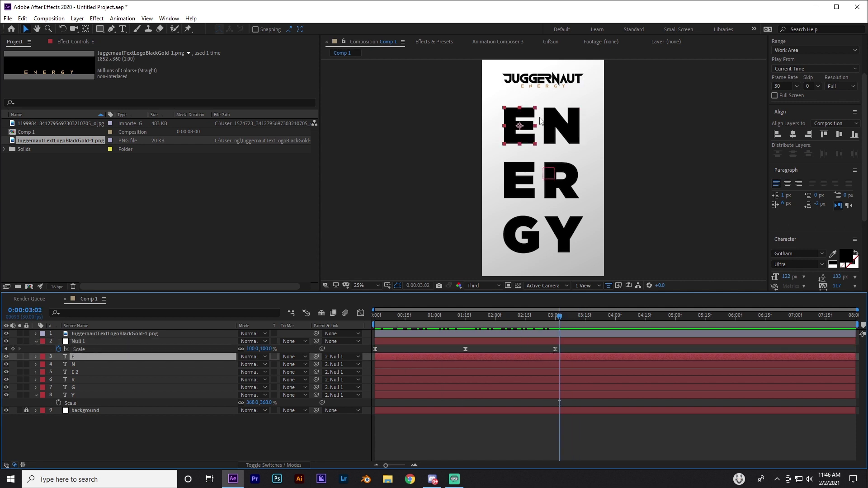
pyautogui.scroll(2, 538, 171)
pyautogui.moveTo(539, 170); pyautogui.dragTo(554, 170)
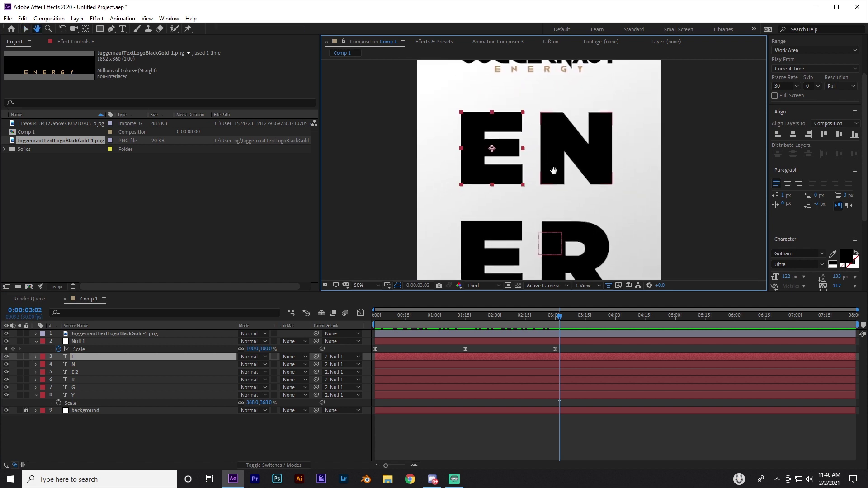
pyautogui.click(416, 348)
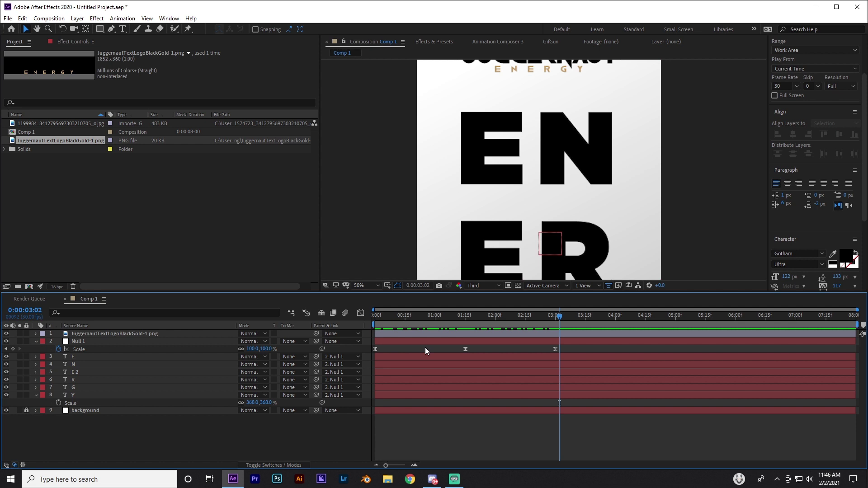
pyautogui.click(101, 28)
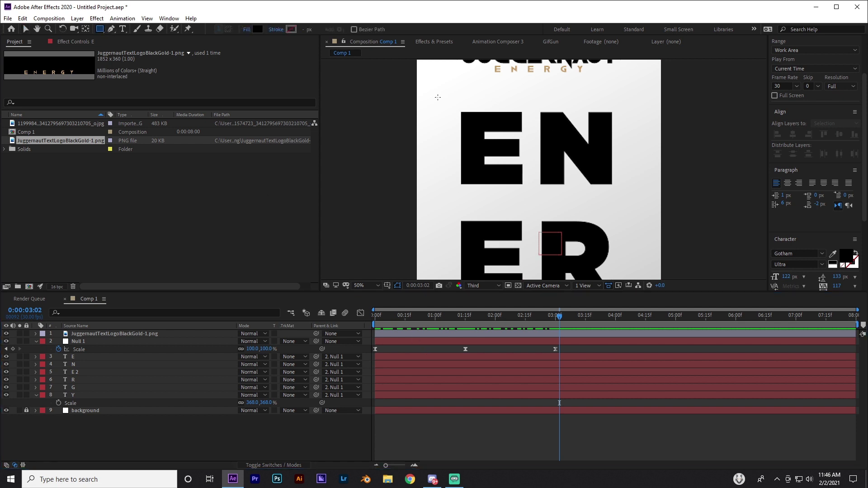
pyautogui.moveTo(418, 99)
pyautogui.mouseDown()
pyautogui.moveTo(637, 168)
pyautogui.moveTo(658, 188)
pyautogui.mouseUp()
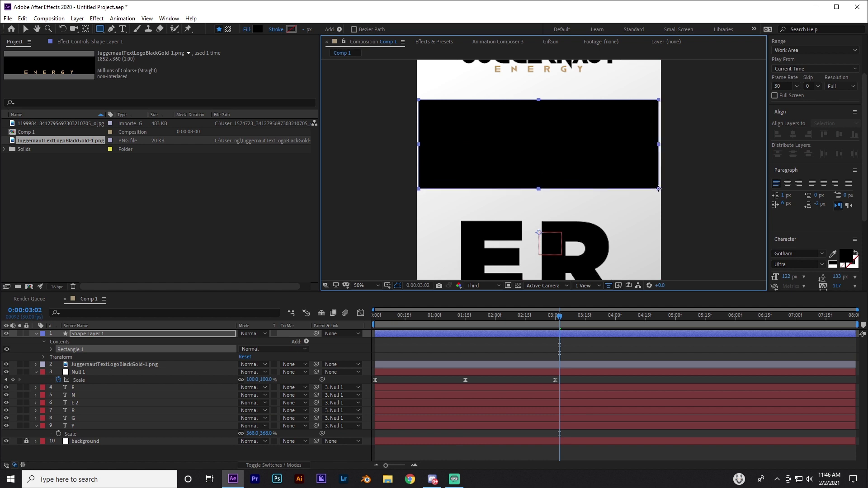
# Rename the new rectangle shape layer as matte.
pyautogui.click(121, 335)
pyautogui.press('Return')
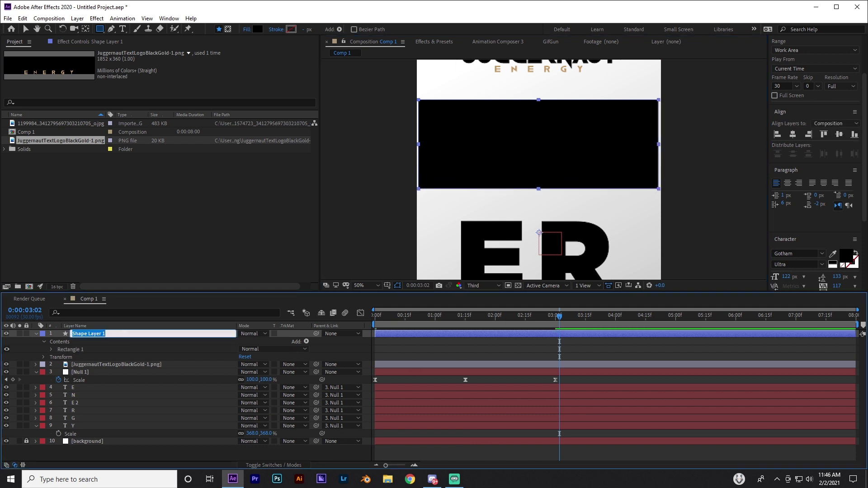
pyautogui.write('matte')
pyautogui.click(96, 352)
# Move the matte layer directly above the first E layer, collapse its properties and select that E layer.
pyautogui.click(99, 335)
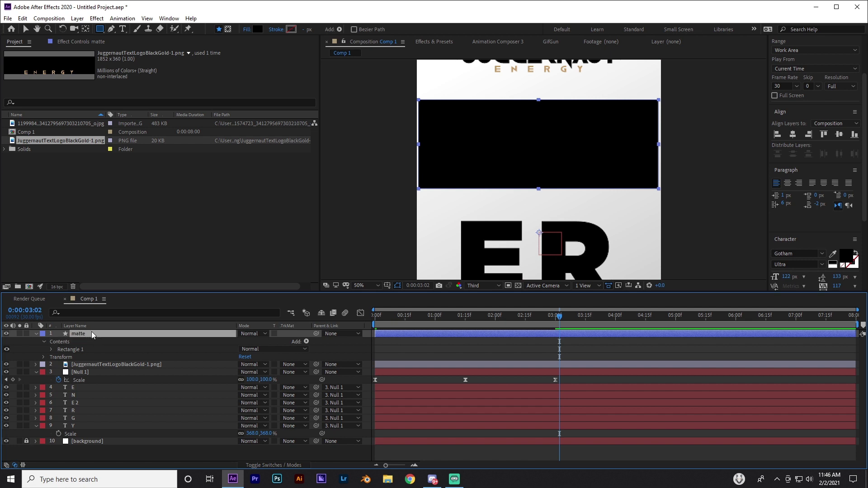
pyautogui.moveTo(91, 334); pyautogui.dragTo(99, 381)
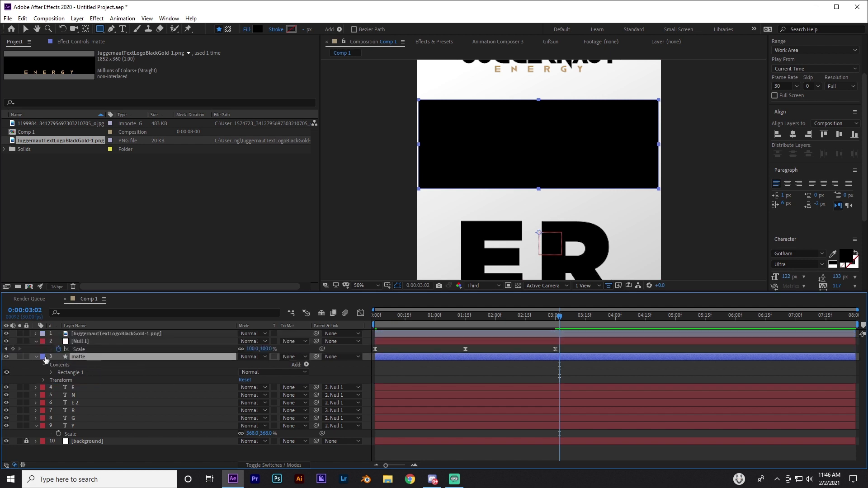
pyautogui.click(36, 357)
pyautogui.click(94, 366)
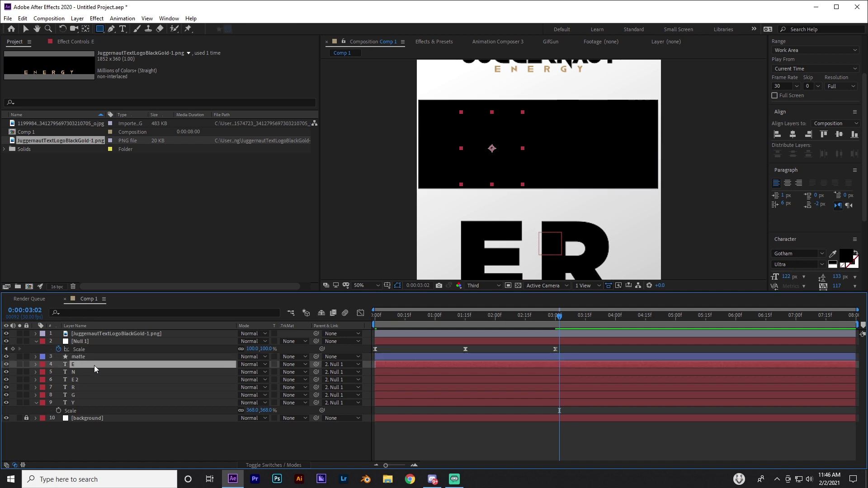
# Set the first E layer's track matte to Alpha Matte "matte".
pyautogui.click(284, 465)
pyautogui.click(284, 465)
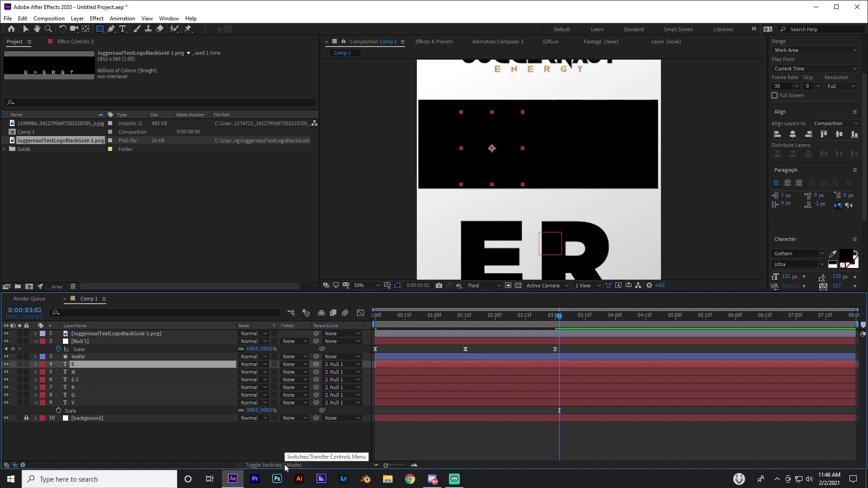
pyautogui.click(296, 366)
pyautogui.click(319, 386)
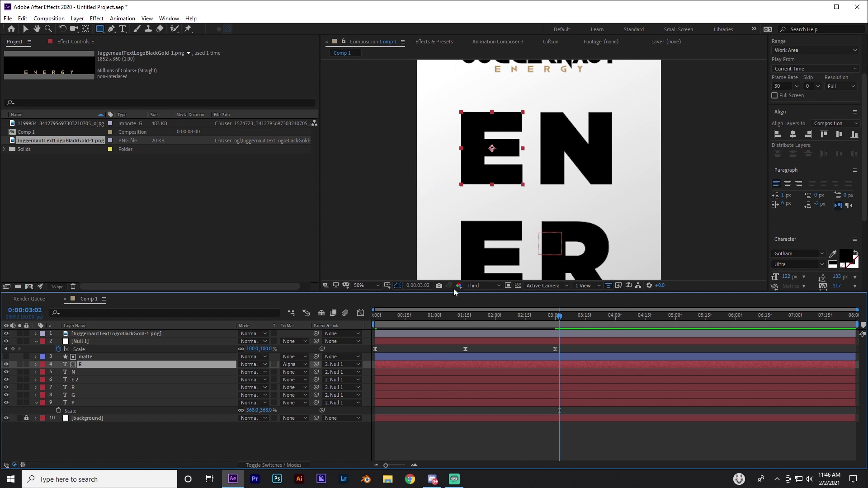
# Adjust the matte rectangle's upper and lower edges so it frames the EN row more evenly.
pyautogui.click(427, 356)
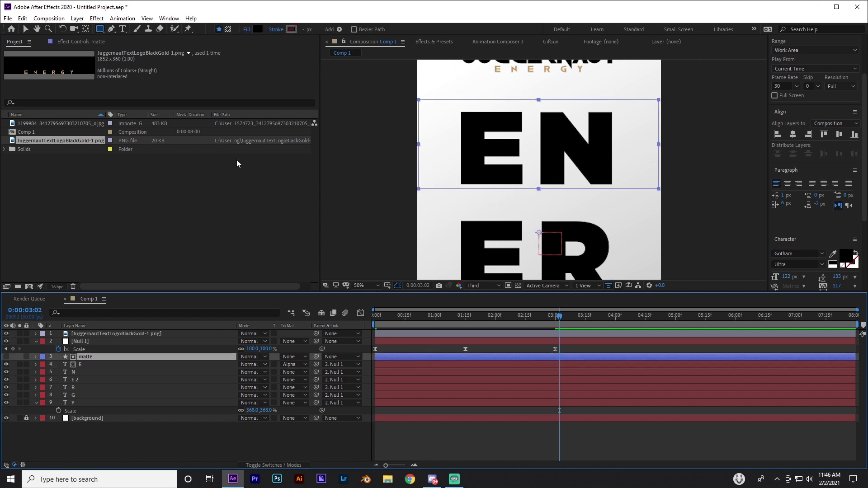
pyautogui.press('v')
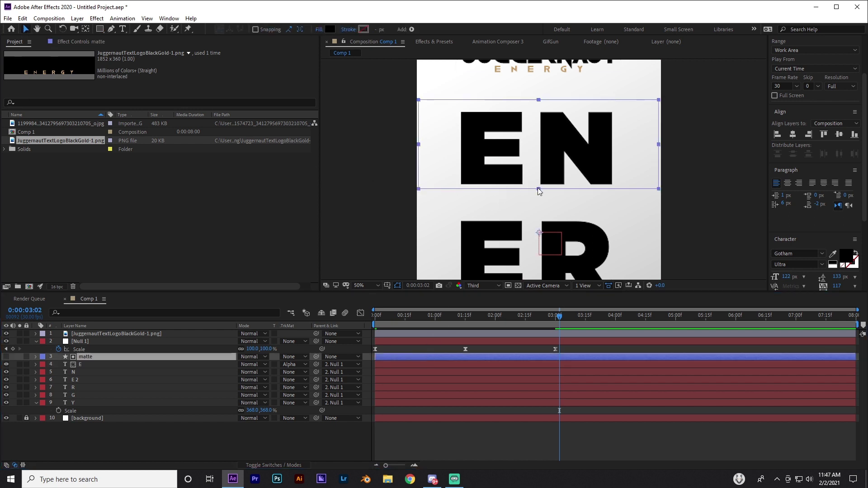
pyautogui.moveTo(538, 189); pyautogui.dragTo(539, 189)
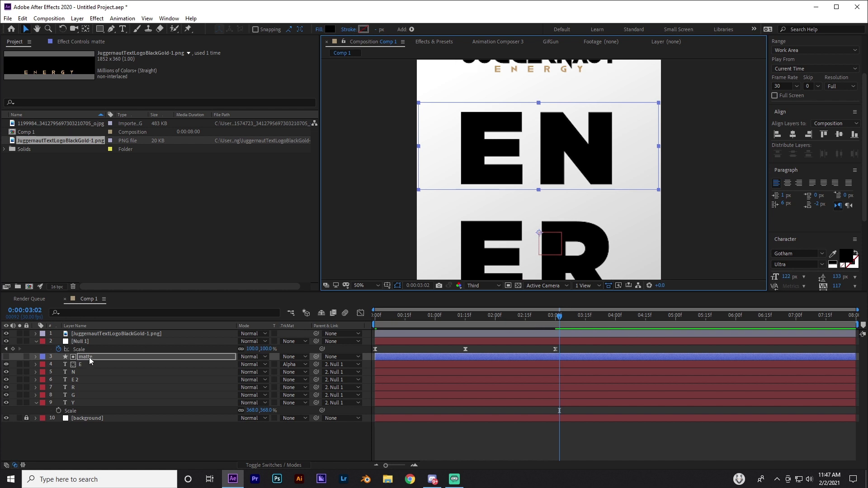
# Duplicate the matte layer, place the copy directly above the N layer and use it as N's alpha matte.
pyautogui.click(134, 357)
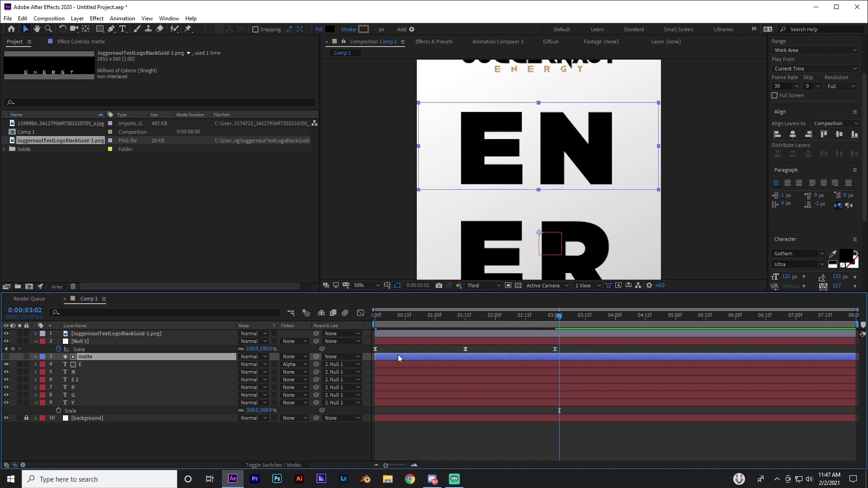
pyautogui.hotkey('ctrl', 'd')
pyautogui.moveTo(87, 356); pyautogui.dragTo(93, 373)
pyautogui.click(215, 379)
pyautogui.click(296, 379)
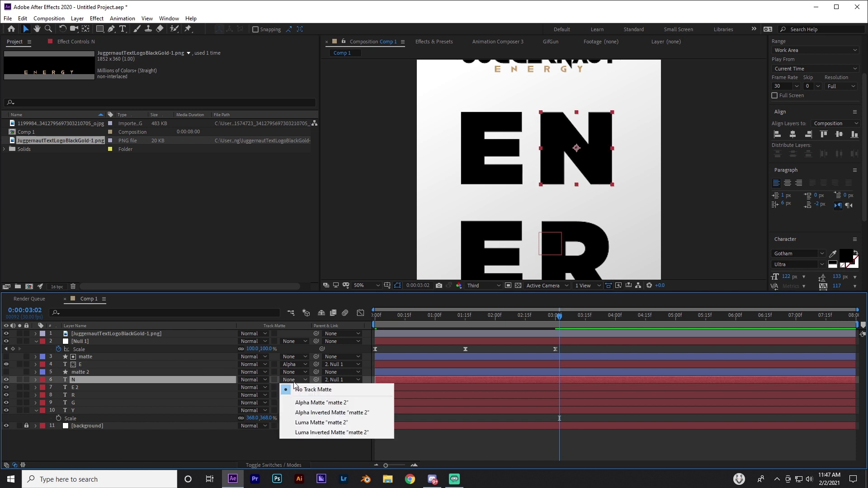
pyautogui.click(316, 403)
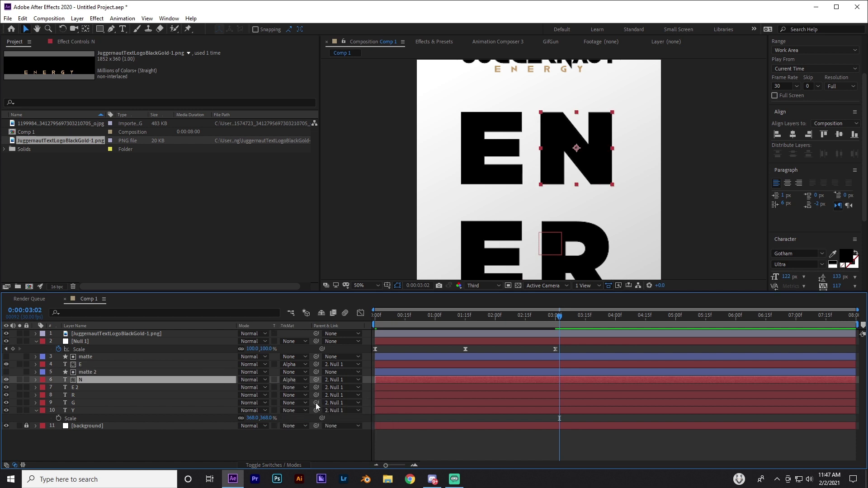
# Duplicate matte 2 and place the copy directly above the E 2 layer.
pyautogui.click(408, 372)
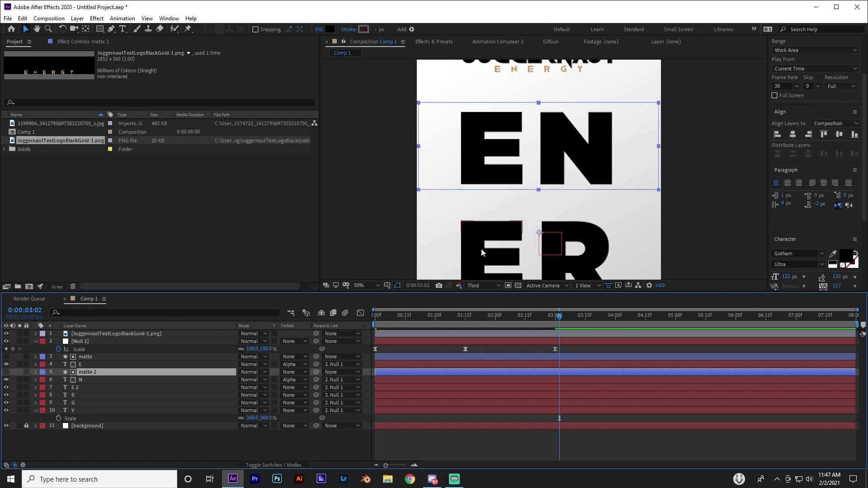
pyautogui.moveTo(481, 248); pyautogui.dragTo(478, 221)
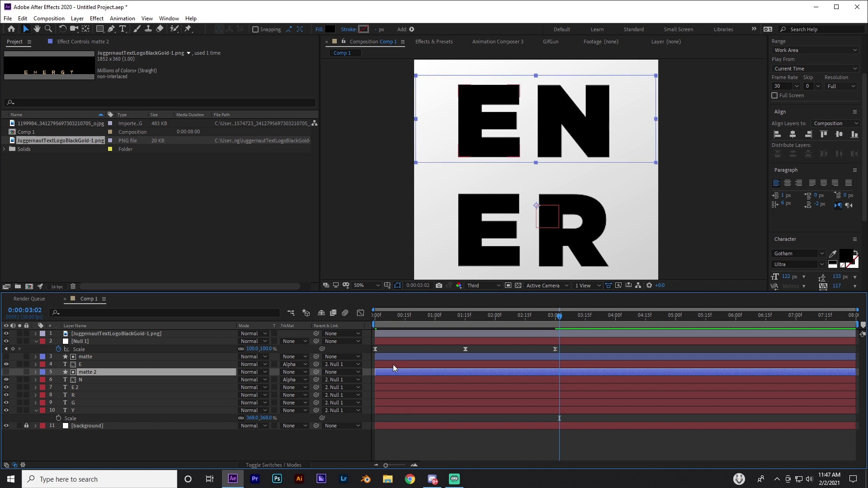
pyautogui.hotkey('ctrl', 'd')
pyautogui.moveTo(114, 373); pyautogui.dragTo(110, 391)
pyautogui.click(115, 395)
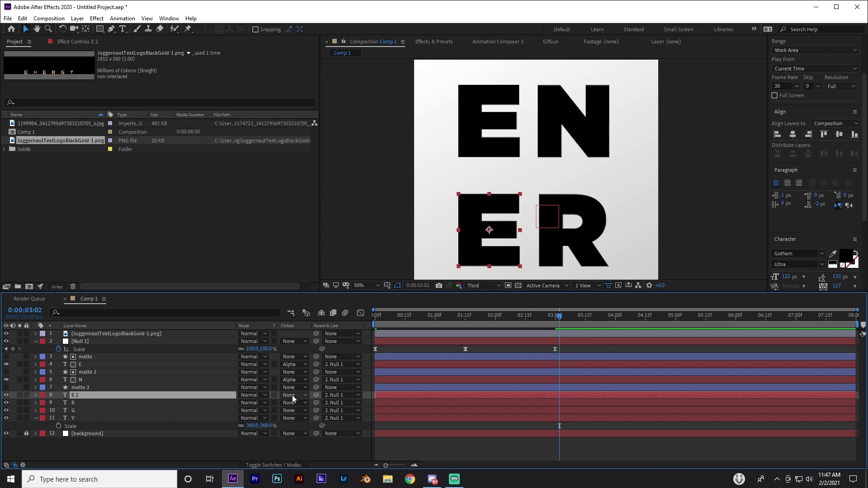
# Make matte 3 visible, move it down over the ER row and set it as E 2's alpha matte.
pyautogui.click(418, 387)
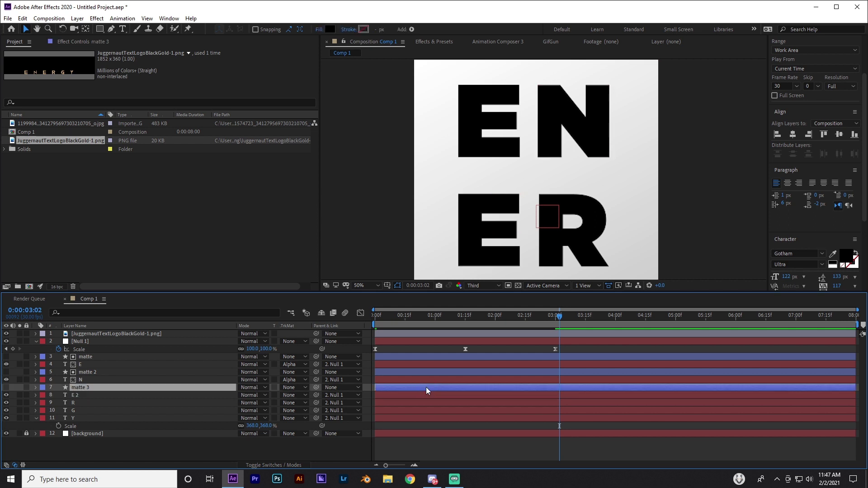
pyautogui.press(',')
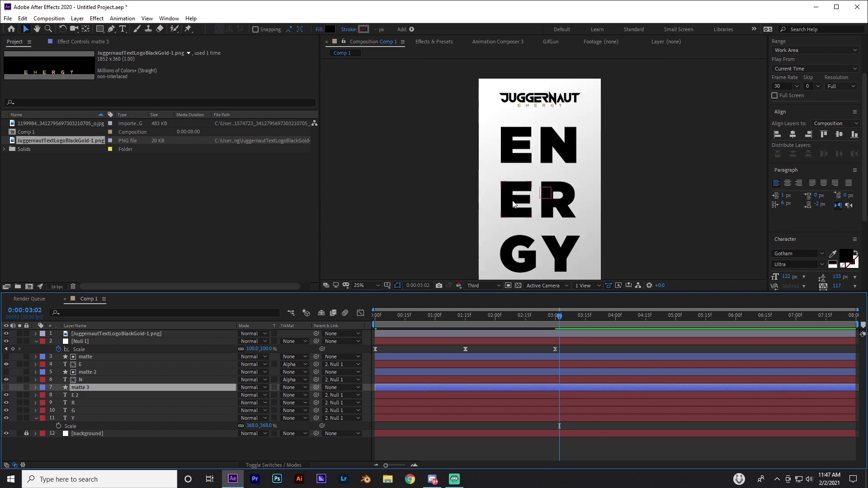
pyautogui.click(5, 388)
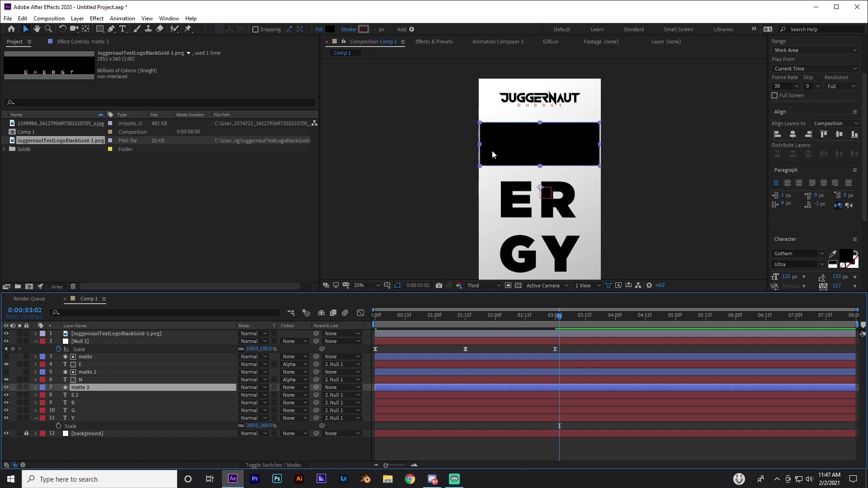
pyautogui.moveTo(492, 150); pyautogui.dragTo(487, 205)
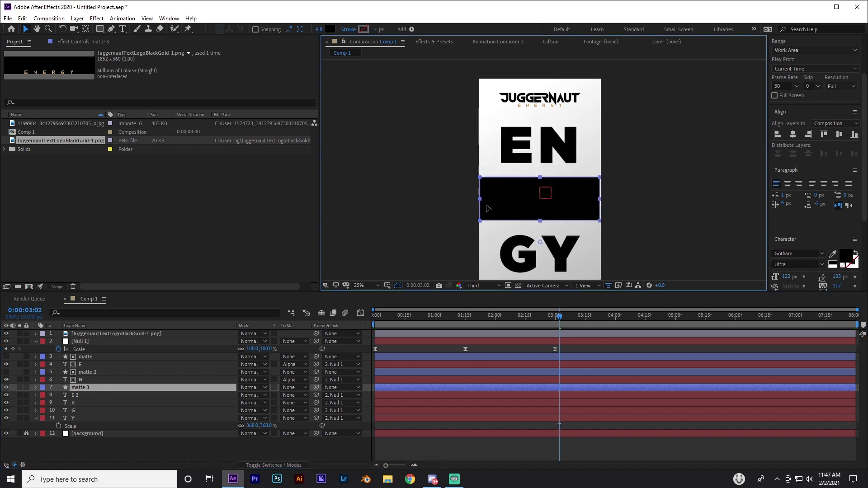
pyautogui.click(290, 398)
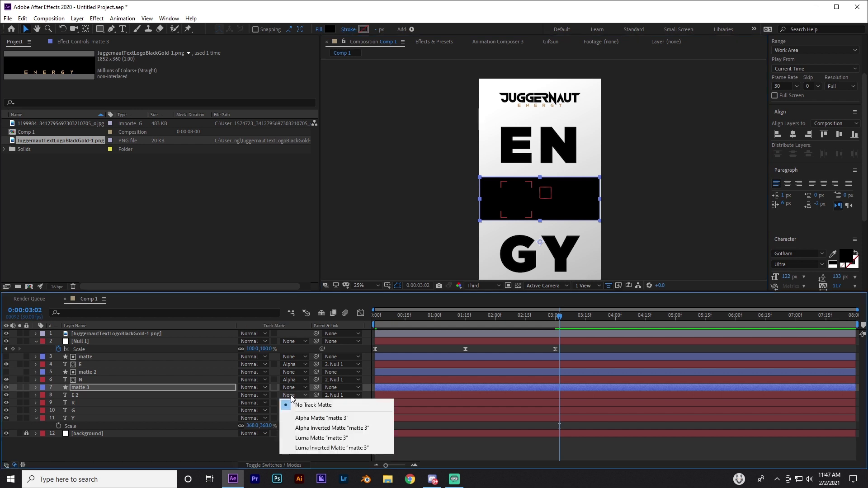
pyautogui.click(312, 416)
# Inspect how the edges of matte 3 and matte 2 frame the ER and EN rows.
pyautogui.press('.')
pyautogui.moveTo(515, 252); pyautogui.dragTo(518, 193)
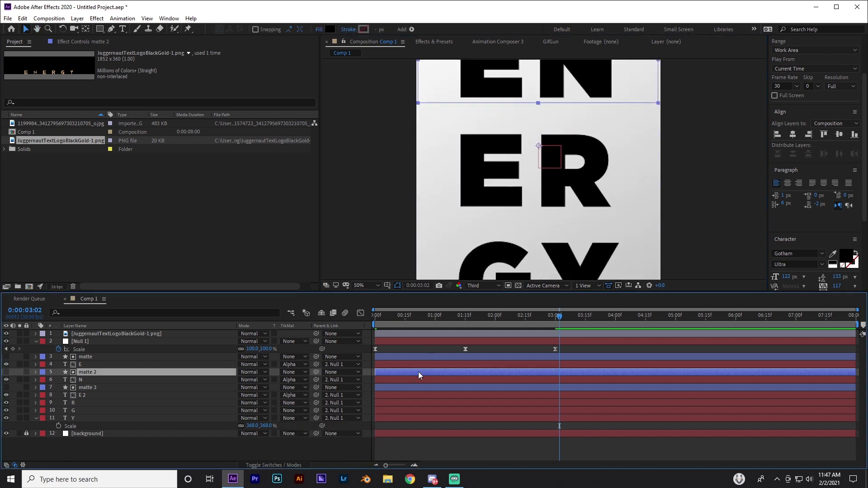
pyautogui.click(423, 389)
pyautogui.press('.')
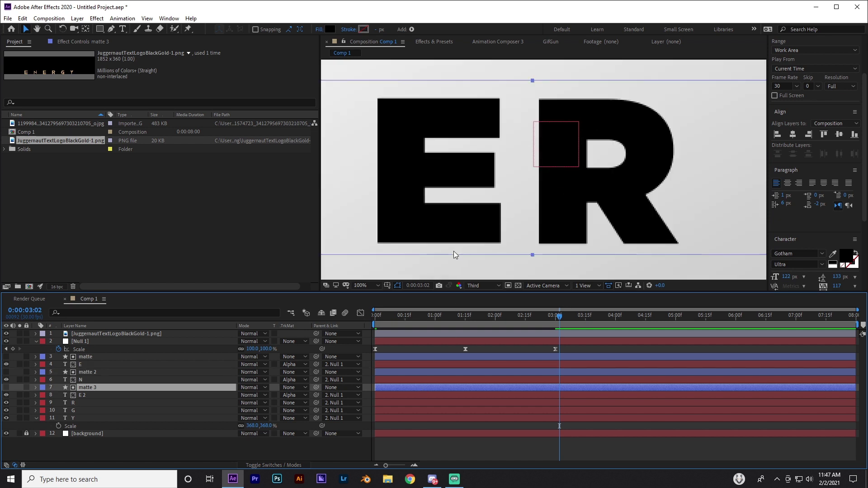
pyautogui.scroll(3, 454, 236)
pyautogui.click(413, 371)
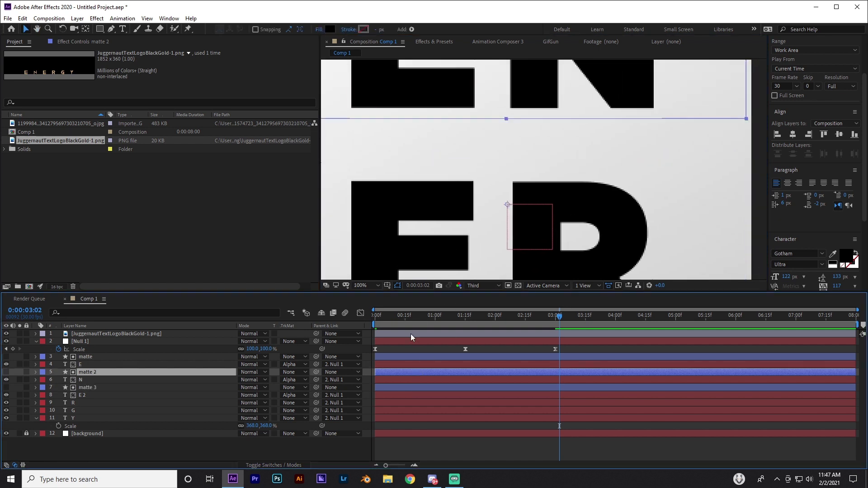
pyautogui.press(',')
pyautogui.scroll(-3, 476, 198)
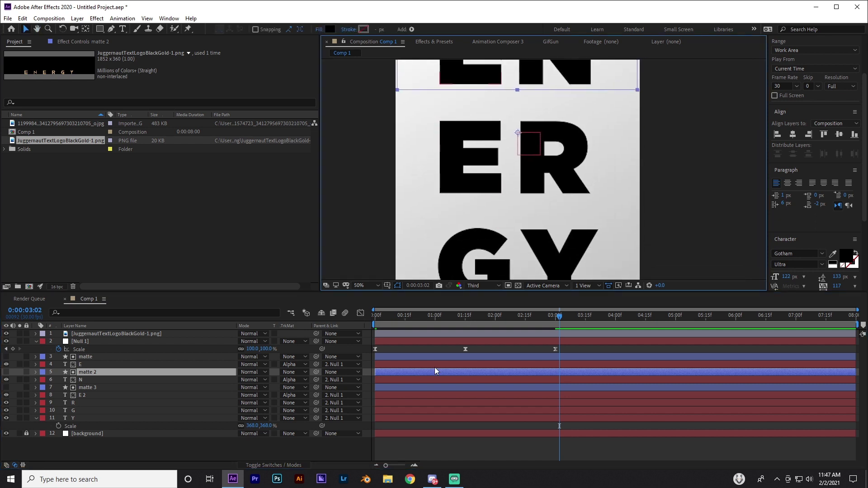
# Duplicate matte 3, place the copy directly above the R layer and use it as R's alpha matte.
pyautogui.click(390, 387)
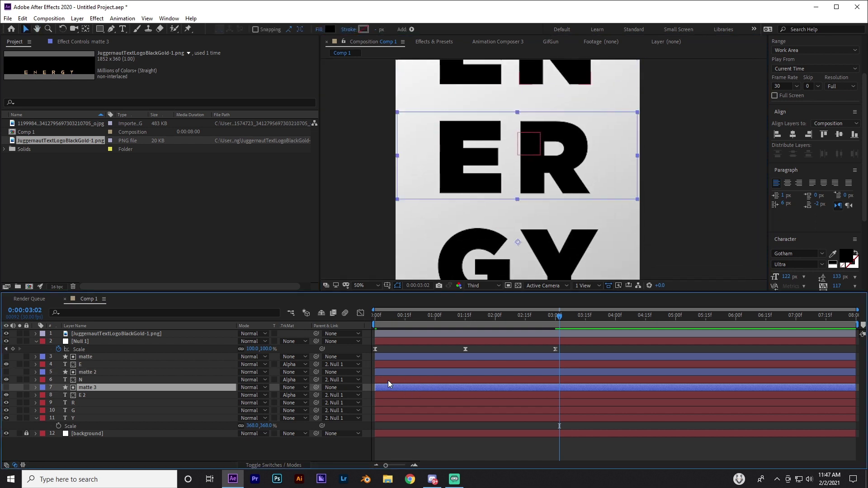
pyautogui.hotkey('ctrl', 'd')
pyautogui.moveTo(94, 387); pyautogui.dragTo(94, 411)
pyautogui.click(94, 410)
pyautogui.click(290, 411)
pyautogui.click(305, 433)
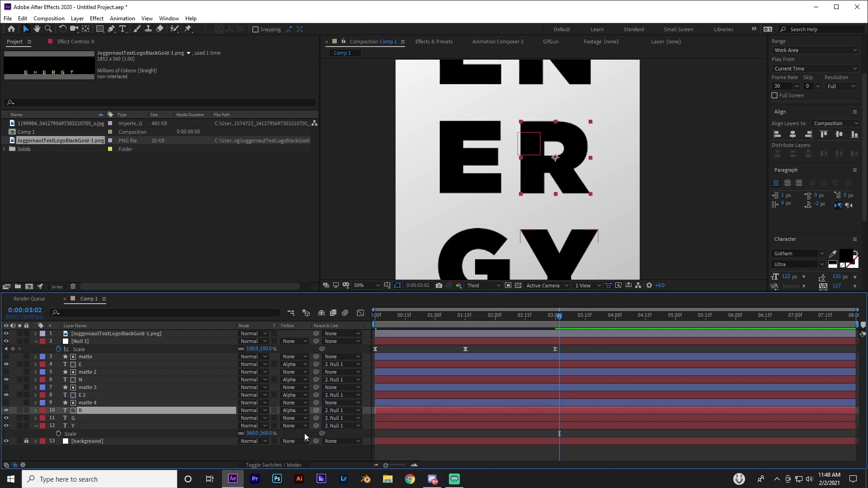
# Scrub through the start of the animation and return the playhead to the first frame.
pyautogui.click(401, 318)
pyautogui.moveTo(426, 321); pyautogui.dragTo(385, 324)
pyautogui.scroll(-2, 492, 226)
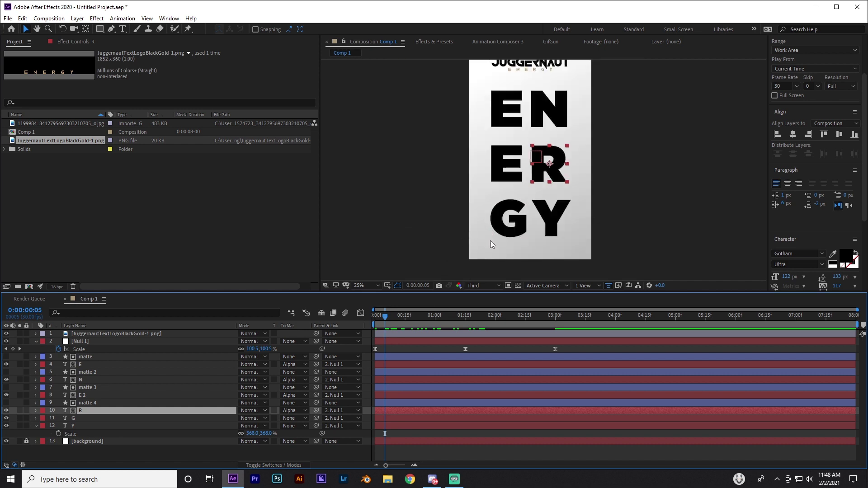
pyautogui.moveTo(384, 317)
pyautogui.mouseDown()
pyautogui.moveTo(392, 318)
pyautogui.moveTo(370, 321)
pyautogui.mouseUp()
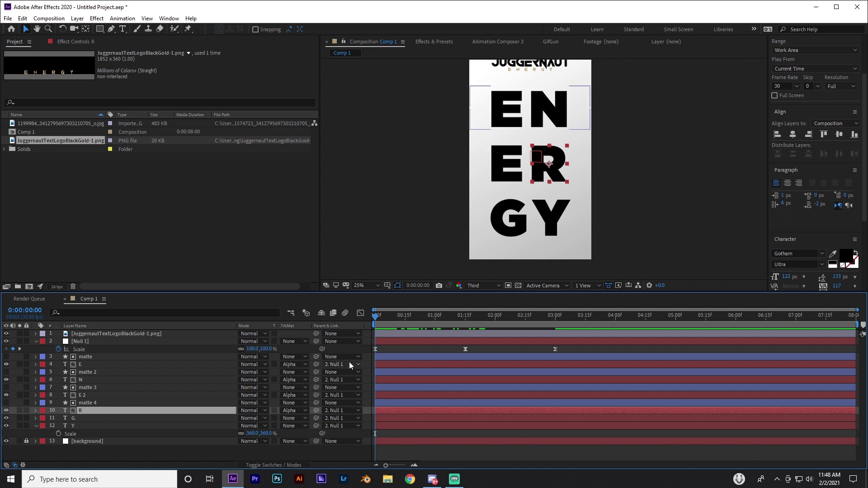
# Duplicate matte 4 and place the copy directly above the G layer.
pyautogui.click(387, 401)
pyautogui.hotkey('ctrl', 'd')
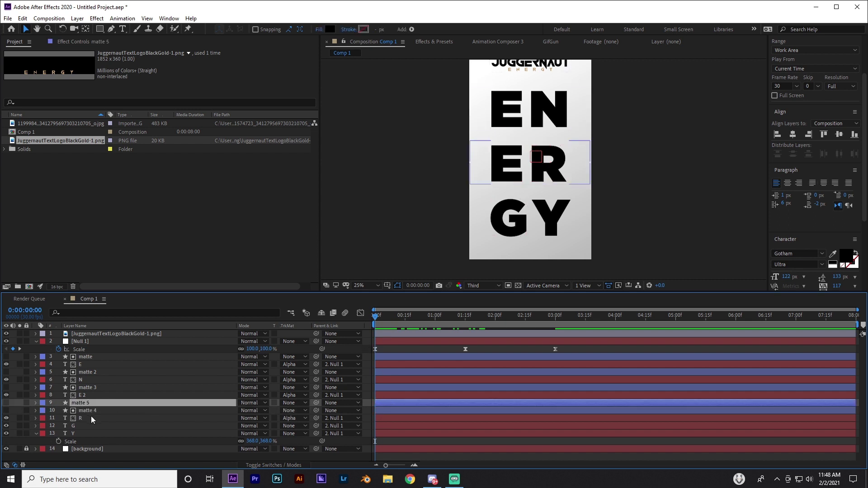
pyautogui.moveTo(88, 404); pyautogui.dragTo(89, 421)
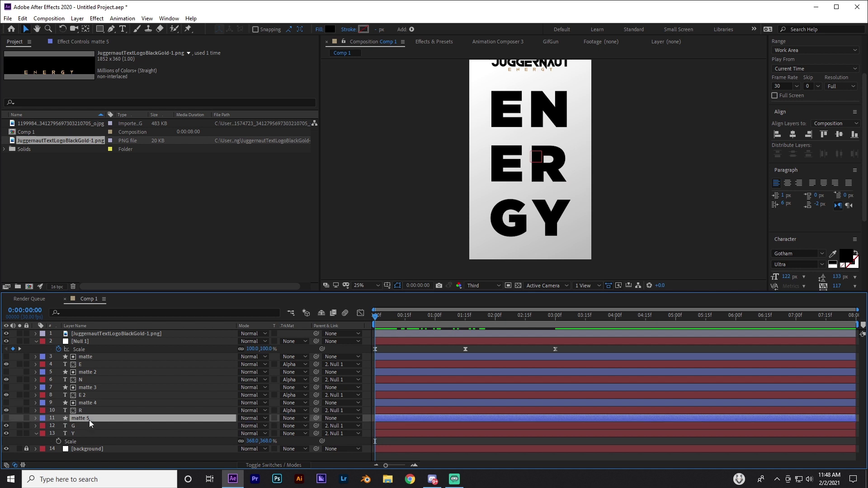
pyautogui.click(172, 426)
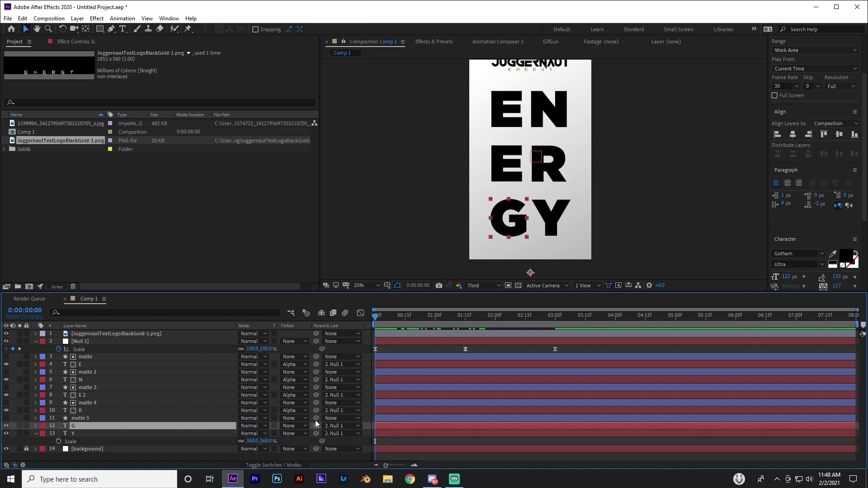
# Make matte 5 visible, move it down over the GY row and set it as G's alpha matte.
pyautogui.click(398, 418)
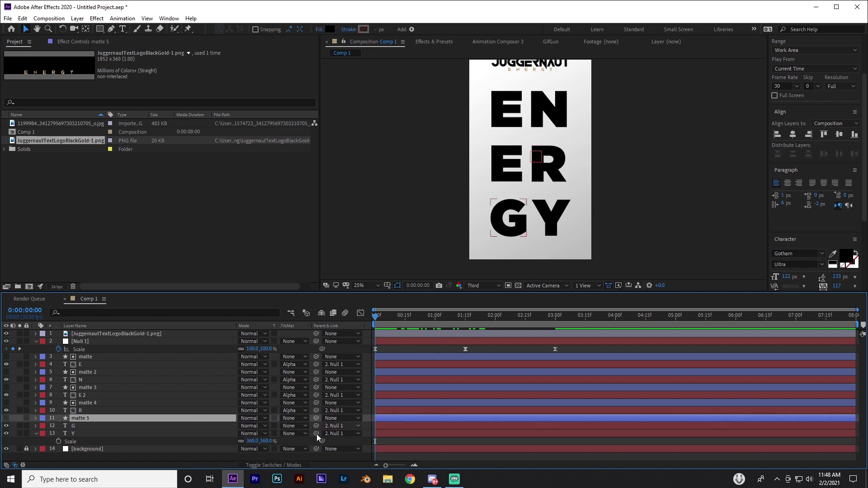
pyautogui.click(6, 418)
pyautogui.moveTo(484, 170); pyautogui.dragTo(487, 225)
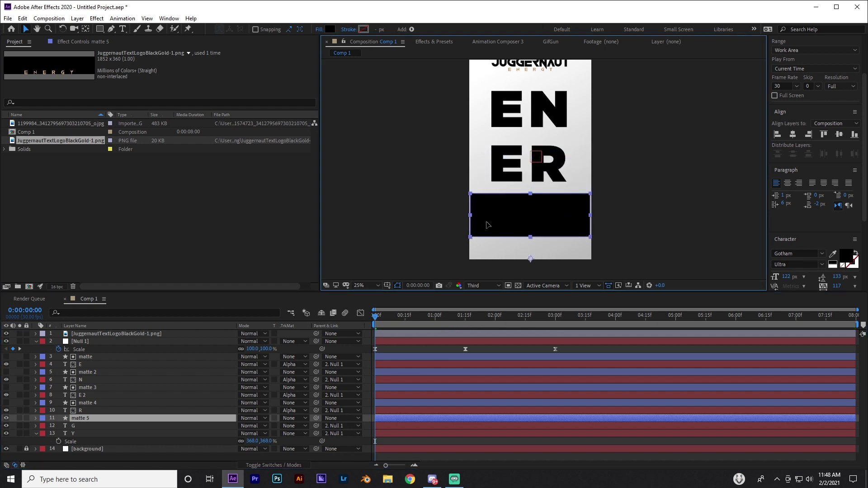
pyautogui.click(100, 425)
pyautogui.click(294, 426)
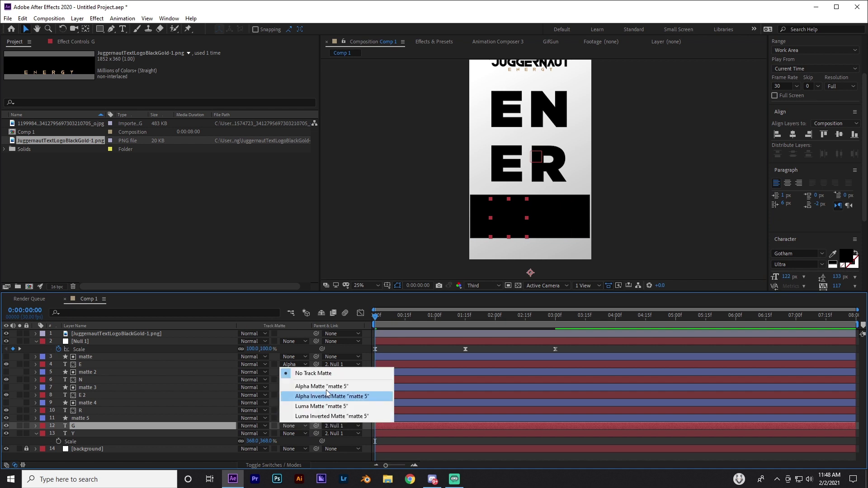
pyautogui.click(322, 386)
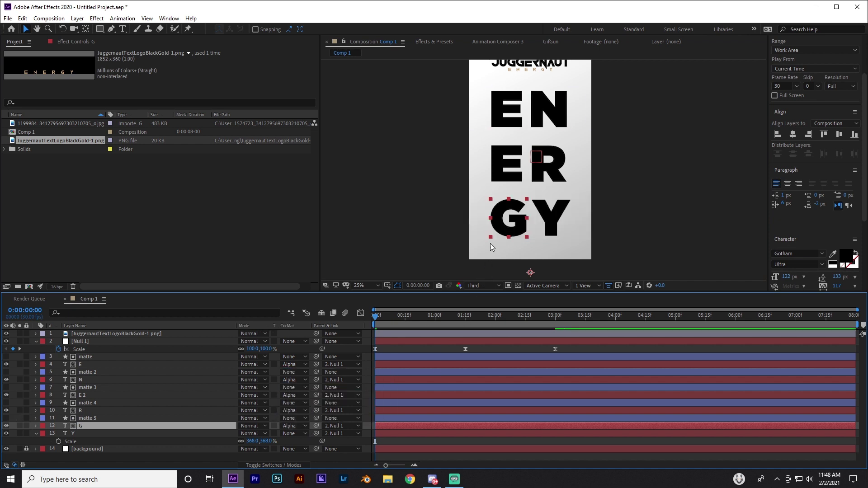
# Nudge matte 5 slightly down so it frames the GY row evenly.
pyautogui.scroll(2, 511, 240)
pyautogui.click(427, 417)
pyautogui.moveTo(477, 228); pyautogui.dragTo(479, 142)
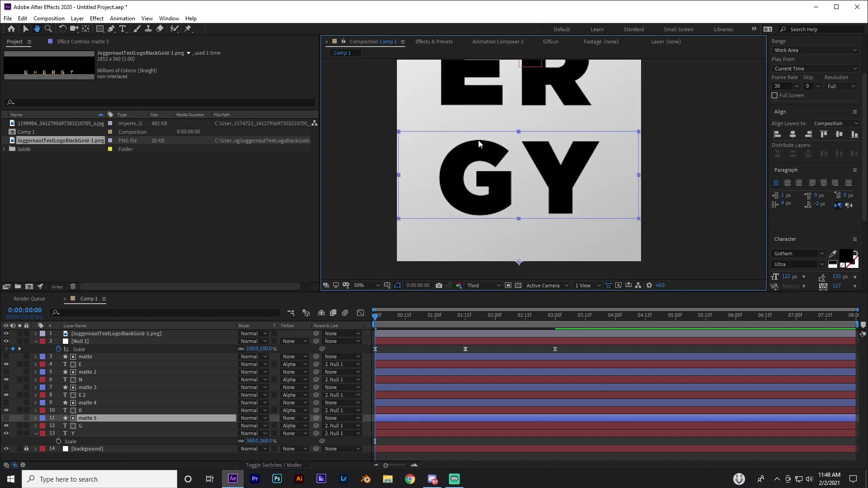
pyautogui.press('v')
pyautogui.moveTo(435, 194); pyautogui.dragTo(436, 198)
# Duplicate matte 5, place the copy directly above the Y layer and use it as Y's alpha matte.
pyautogui.hotkey('ctrl', 'd')
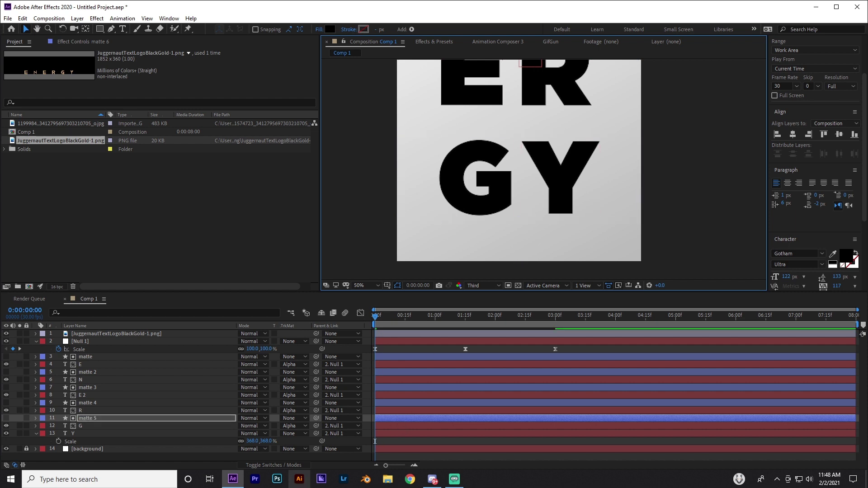
pyautogui.moveTo(91, 417); pyautogui.dragTo(91, 434)
pyautogui.click(291, 441)
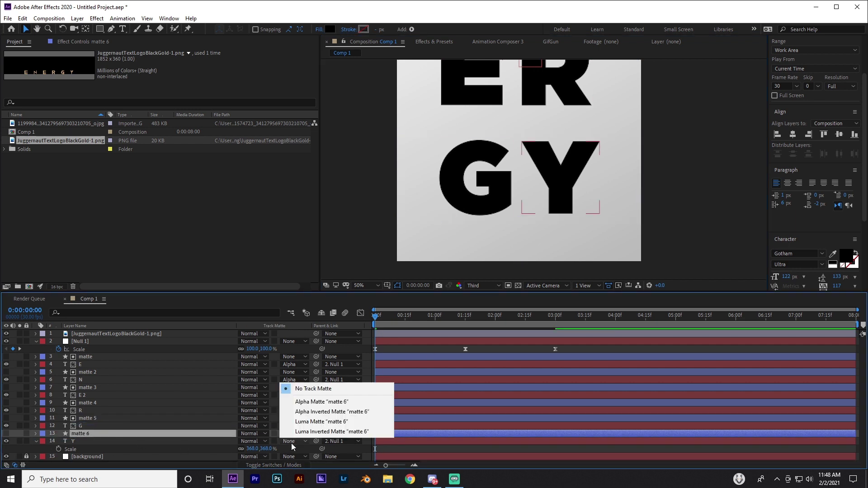
pyautogui.click(323, 402)
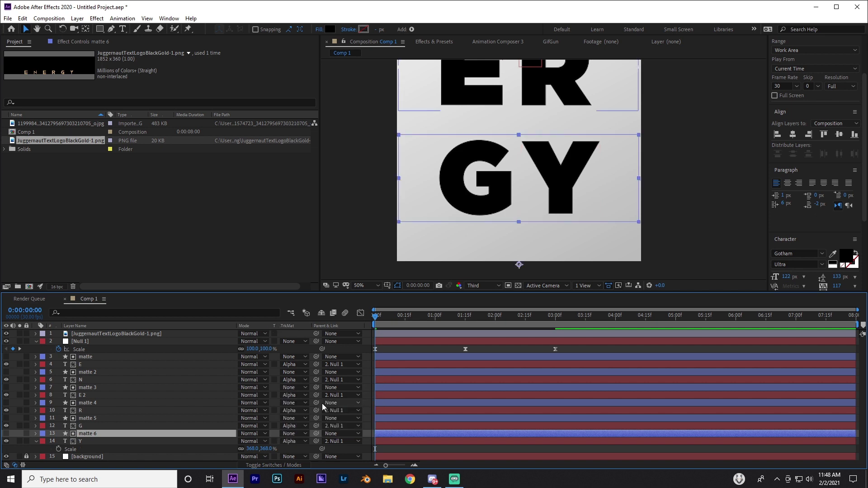
# Select all six matte layers and parent them to Null 1.
pyautogui.click(97, 442)
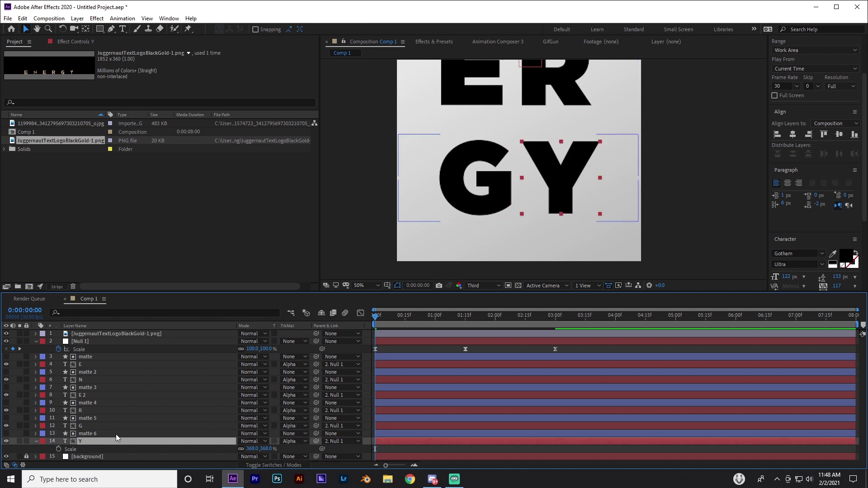
pyautogui.click(98, 433)
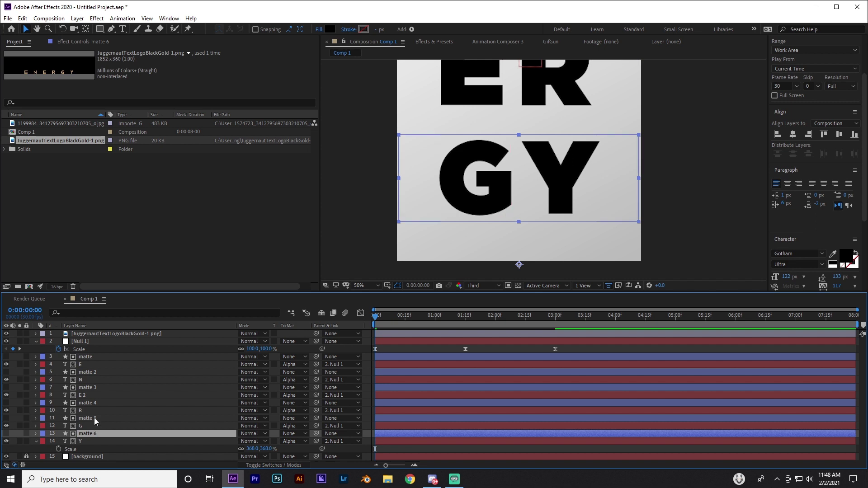
pyautogui.keyDown('ctrl'); pyautogui.click(94, 417); pyautogui.keyUp('ctrl')
pyautogui.keyDown('ctrl'); pyautogui.click(94, 403); pyautogui.keyUp('ctrl')
pyautogui.keyDown('ctrl'); pyautogui.click(92, 388); pyautogui.keyUp('ctrl')
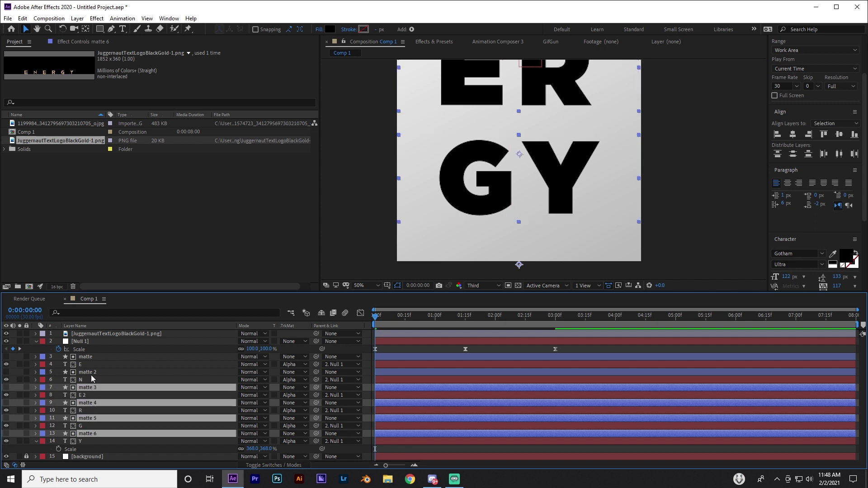
pyautogui.keyDown('ctrl'); pyautogui.click(91, 372); pyautogui.keyUp('ctrl')
pyautogui.keyDown('ctrl'); pyautogui.click(91, 357); pyautogui.keyUp('ctrl')
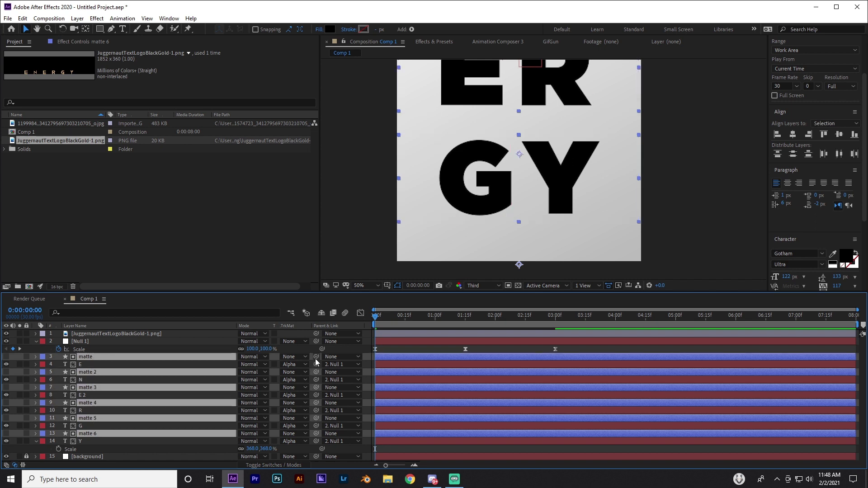
pyautogui.moveTo(316, 357); pyautogui.dragTo(138, 345)
# Scrub through the opening second to check how the mattes and letters scale together with Null 1.
pyautogui.moveTo(416, 320)
pyautogui.mouseDown()
pyautogui.moveTo(446, 320)
pyautogui.moveTo(381, 325)
pyautogui.moveTo(480, 329)
pyautogui.moveTo(429, 328)
pyautogui.mouseUp()
pyautogui.scroll(-1, 482, 159)
pyautogui.moveTo(375, 331); pyautogui.dragTo(409, 321)
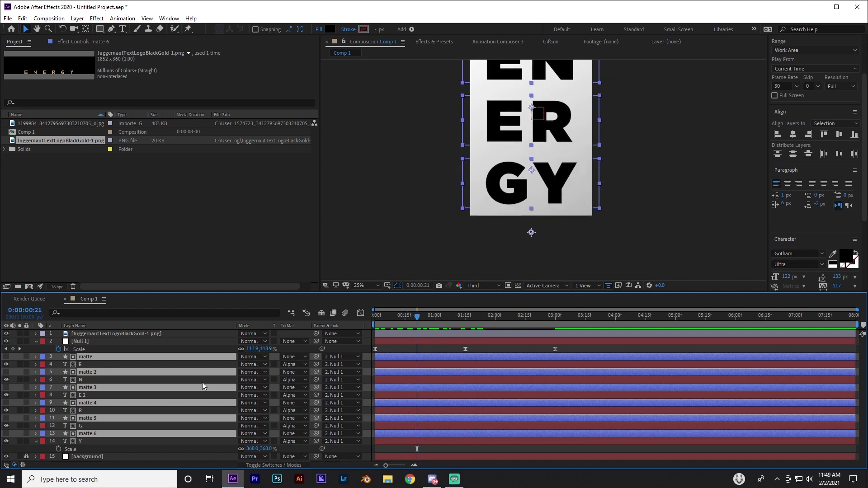
pyautogui.click(87, 342)
pyautogui.moveTo(396, 316)
pyautogui.mouseDown()
pyautogui.moveTo(481, 327)
pyautogui.moveTo(404, 324)
pyautogui.mouseUp()
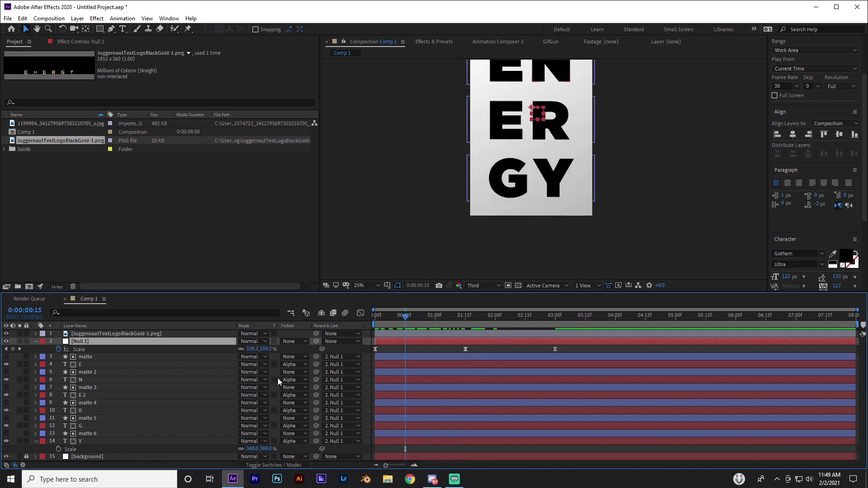
pyautogui.click(390, 349)
pyautogui.moveTo(393, 322); pyautogui.dragTo(421, 320)
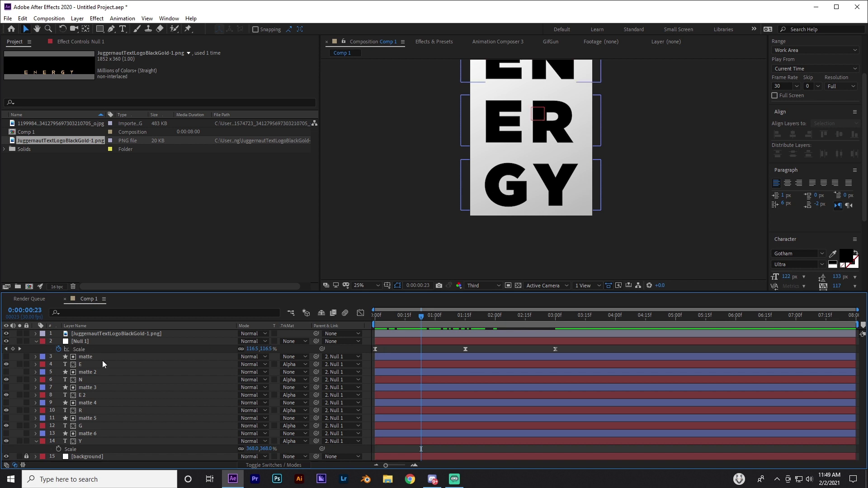
pyautogui.click(425, 342)
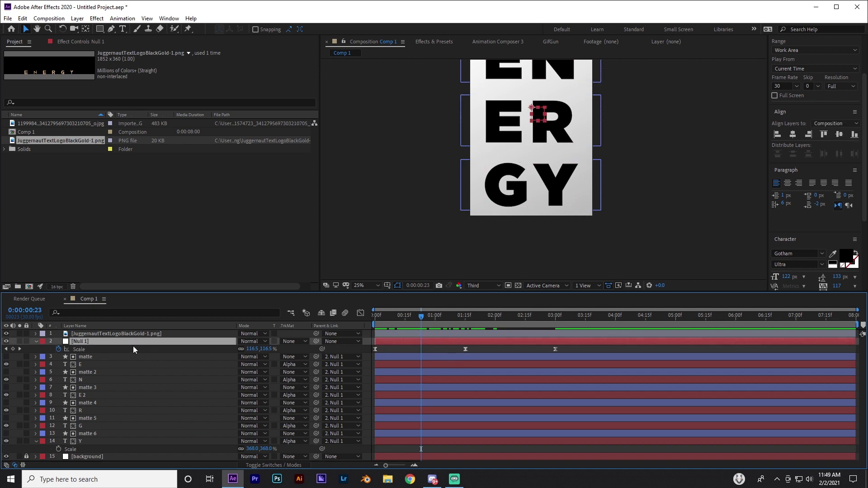
pyautogui.click(107, 357)
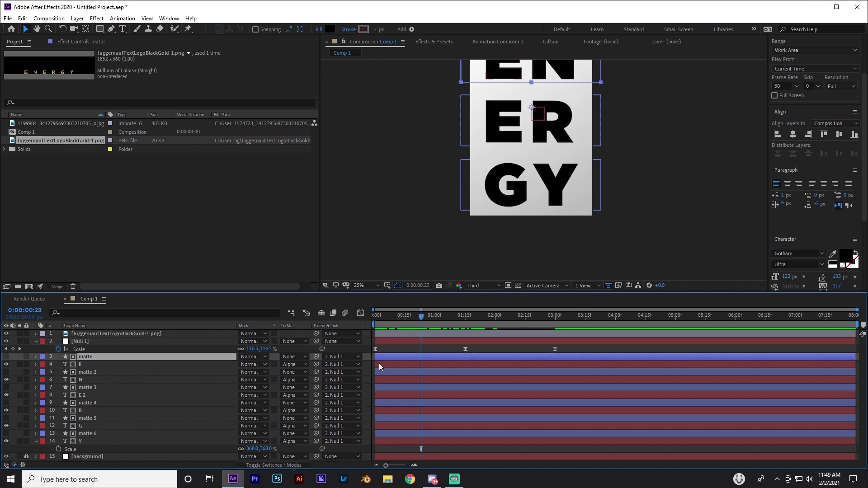
pyautogui.click(400, 342)
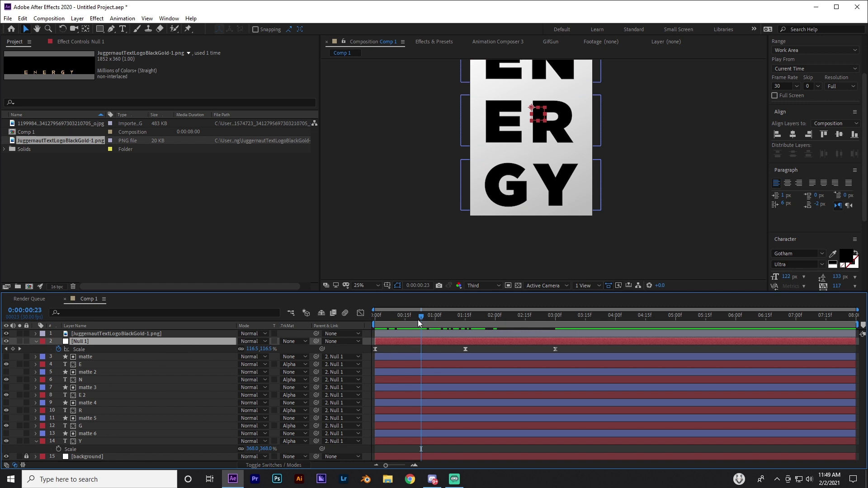
pyautogui.moveTo(418, 319); pyautogui.dragTo(365, 332)
pyautogui.scroll(-1, 487, 226)
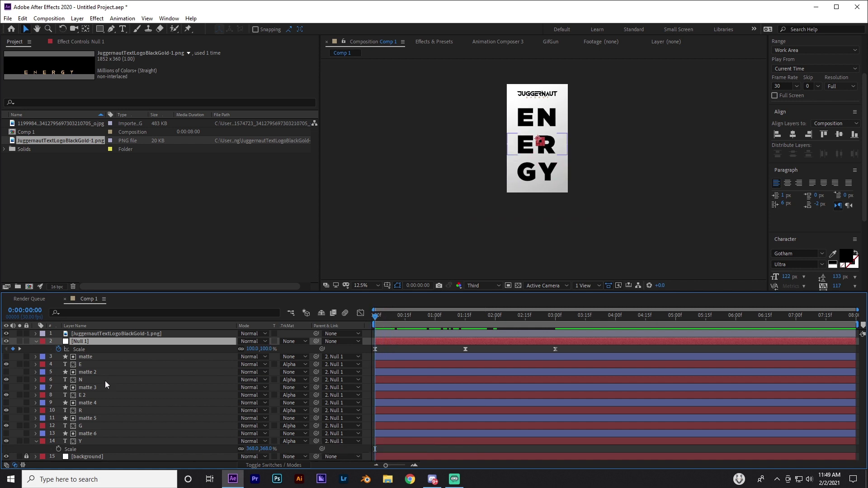
# Select the six ENERGY letter layers and add Position keyframes to them at 0:00:03:00.
pyautogui.click(88, 365)
pyautogui.keyDown('ctrl'); pyautogui.click(85, 378); pyautogui.keyUp('ctrl')
pyautogui.keyDown('ctrl'); pyautogui.click(88, 396); pyautogui.keyUp('ctrl')
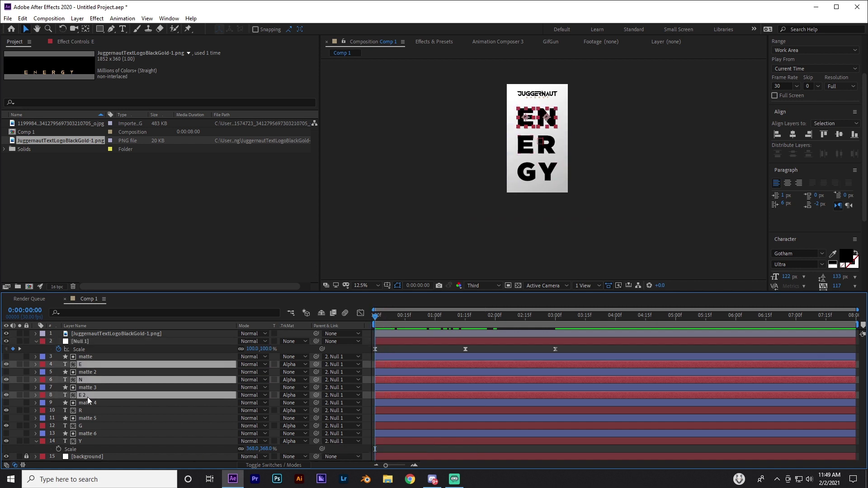
pyautogui.keyDown('ctrl'); pyautogui.click(87, 416); pyautogui.keyUp('ctrl')
pyautogui.keyDown('ctrl'); pyautogui.click(86, 417); pyautogui.keyUp('ctrl')
pyautogui.keyDown('ctrl'); pyautogui.click(85, 411); pyautogui.keyUp('ctrl')
pyautogui.keyDown('ctrl'); pyautogui.click(88, 426); pyautogui.keyUp('ctrl')
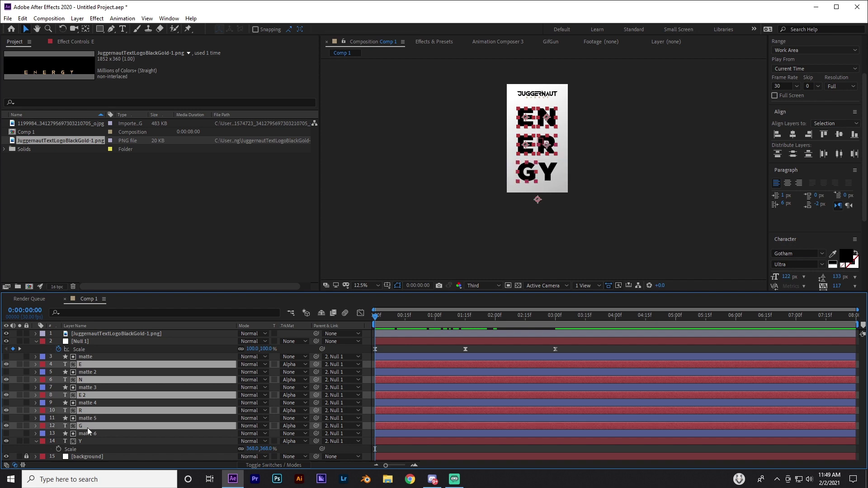
pyautogui.keyDown('ctrl'); pyautogui.click(86, 441); pyautogui.keyUp('ctrl')
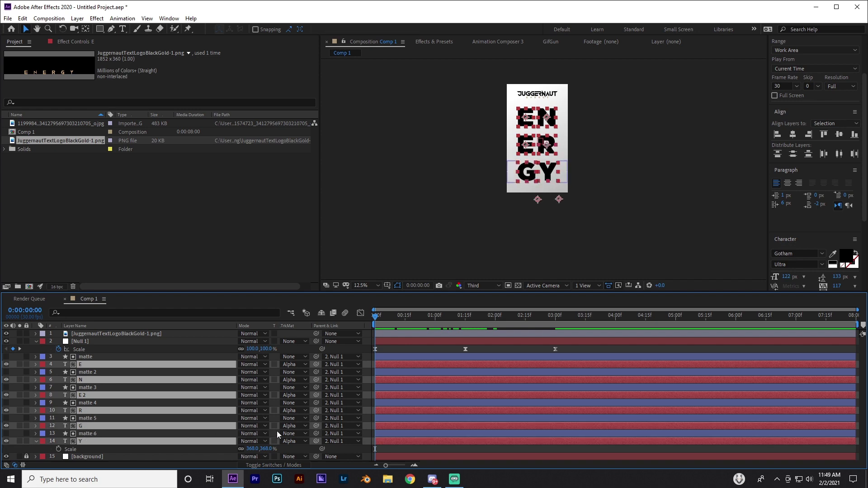
pyautogui.press('p')
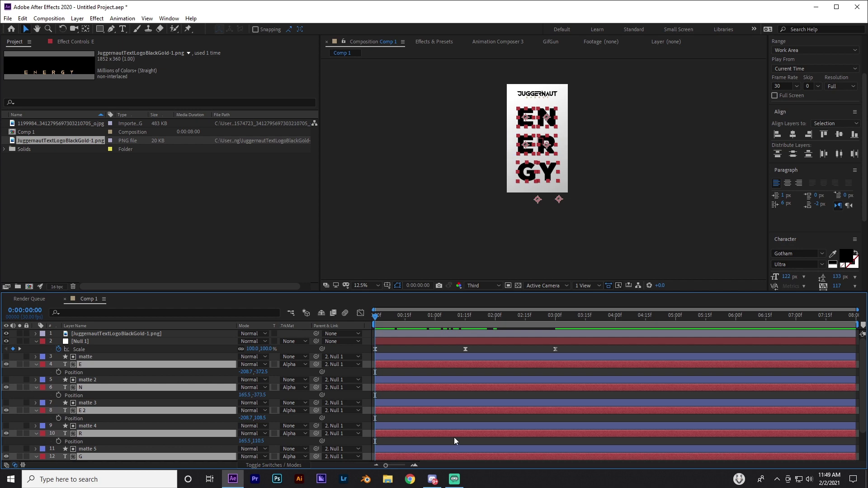
pyautogui.moveTo(552, 318); pyautogui.dragTo(555, 318)
pyautogui.click(59, 372)
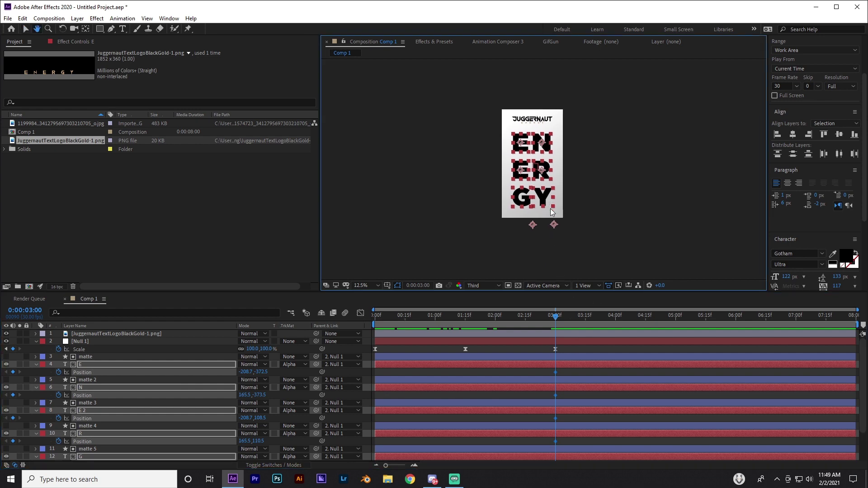
# Add Position keyframes at 0:00:00:00 and lower all six letters out of their mattes, with the first E's Y position at 18.5.
pyautogui.moveTo(387, 319); pyautogui.dragTo(372, 321)
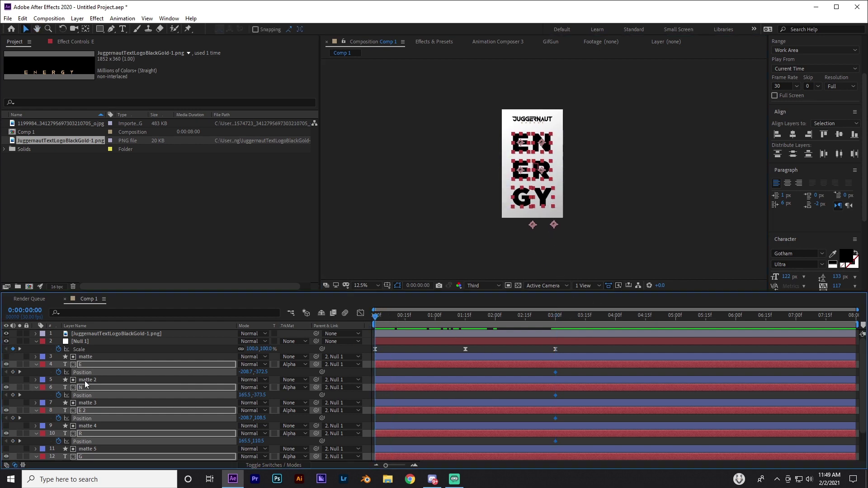
pyautogui.click(13, 372)
pyautogui.click(465, 317)
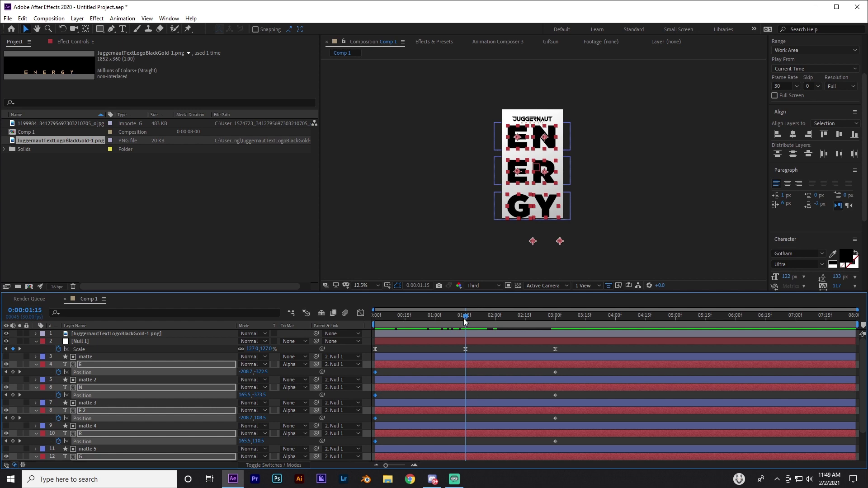
pyautogui.moveTo(463, 319); pyautogui.dragTo(362, 316)
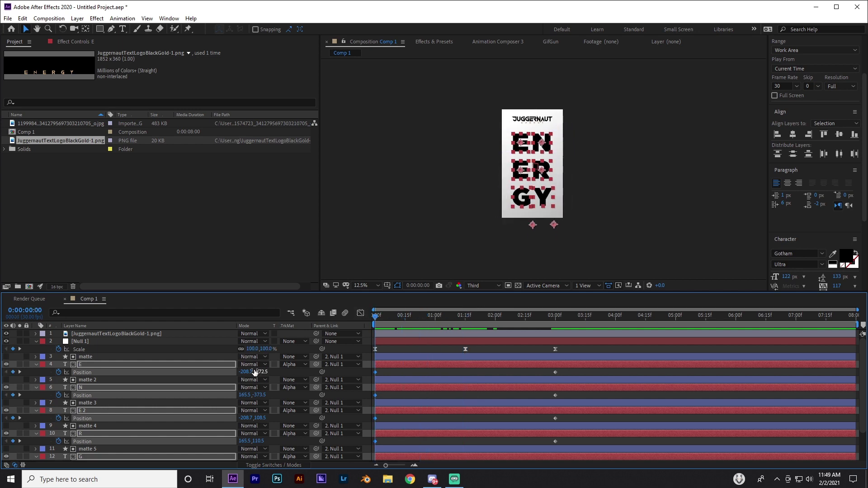
pyautogui.moveTo(261, 371); pyautogui.dragTo(428, 384)
pyautogui.click(449, 230)
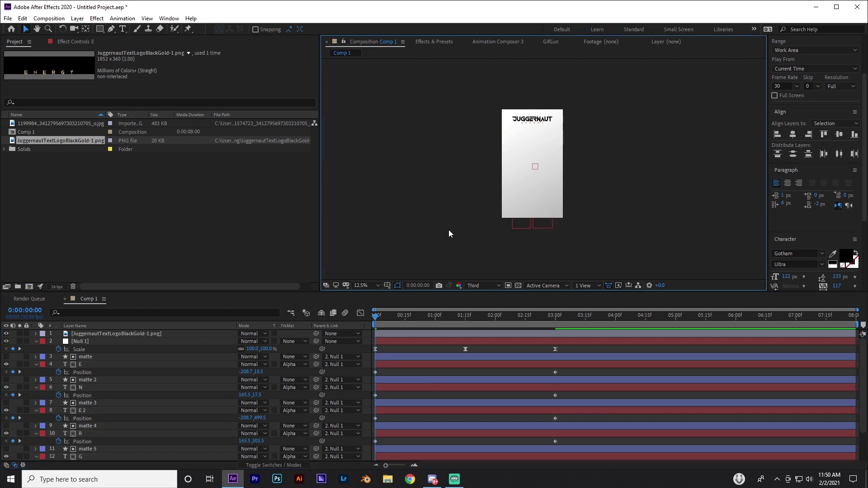
pyautogui.moveTo(374, 319); pyautogui.dragTo(574, 342)
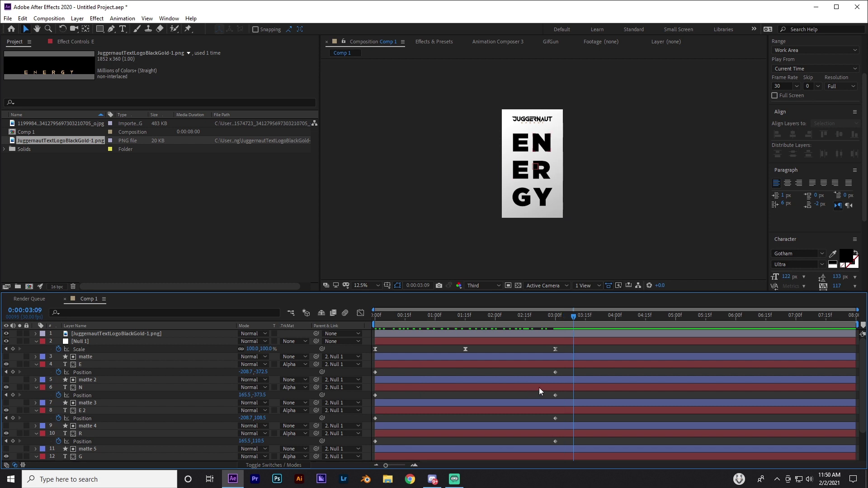
# Apply Easy Ease to all Position keyframes of the six letter layers.
pyautogui.scroll(-1, 582, 387)
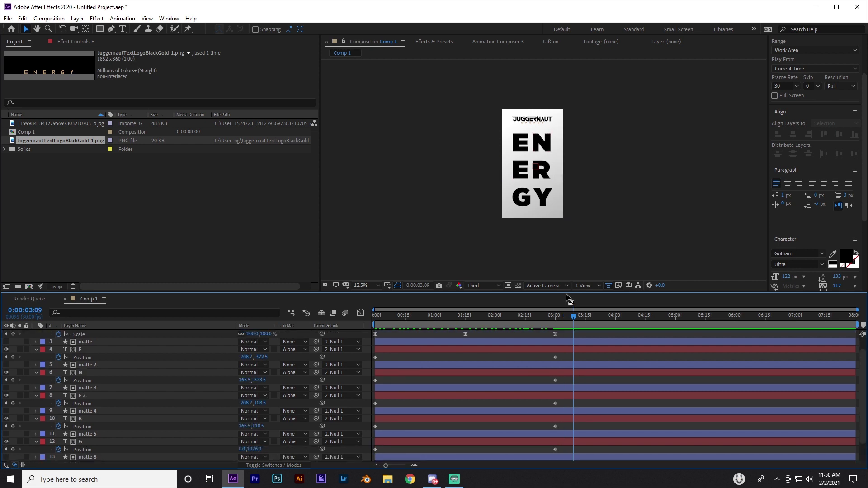
pyautogui.moveTo(570, 292); pyautogui.dragTo(571, 216)
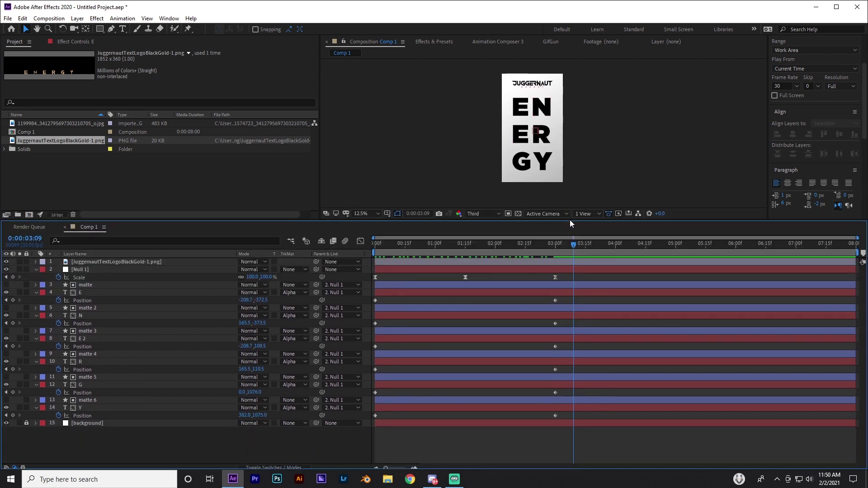
pyautogui.moveTo(569, 302); pyautogui.dragTo(361, 418)
pyautogui.rightClick(374, 417)
pyautogui.moveTo(414, 411)
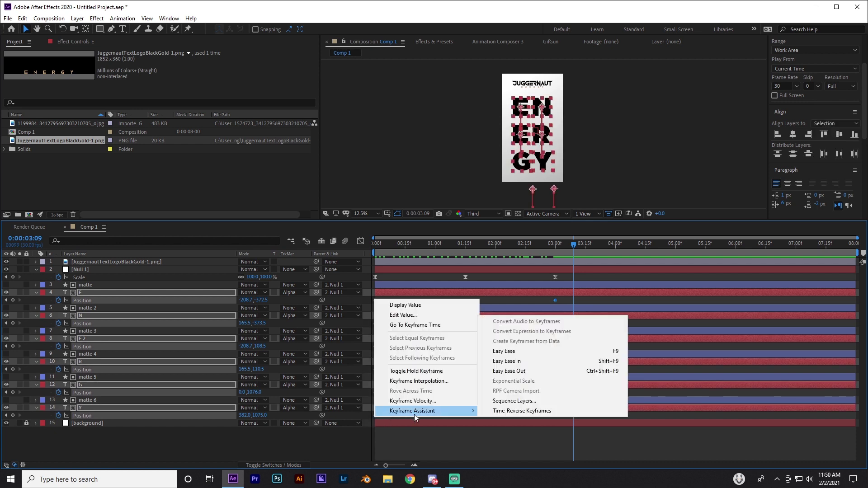
pyautogui.click(510, 351)
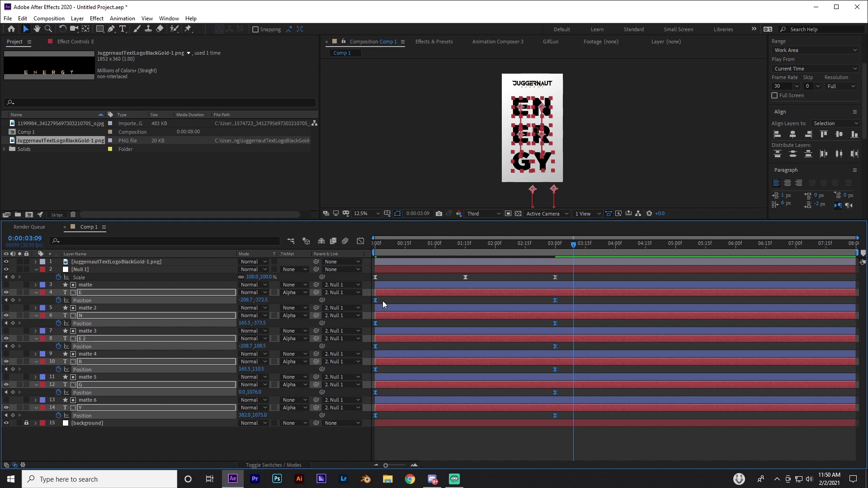
# Reshape the letters' Position speed graph so the speed peaks early, at about 0:00:00:22, with a long ease out.
pyautogui.click(361, 242)
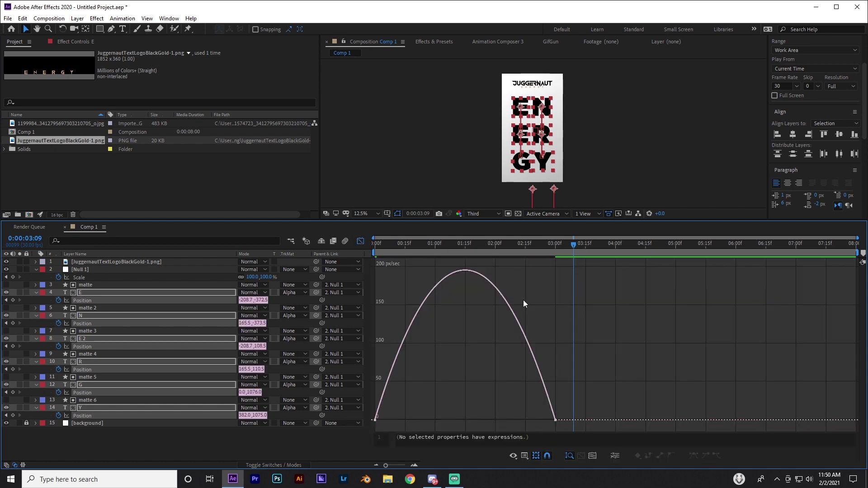
pyautogui.moveTo(575, 404); pyautogui.dragTo(415, 417)
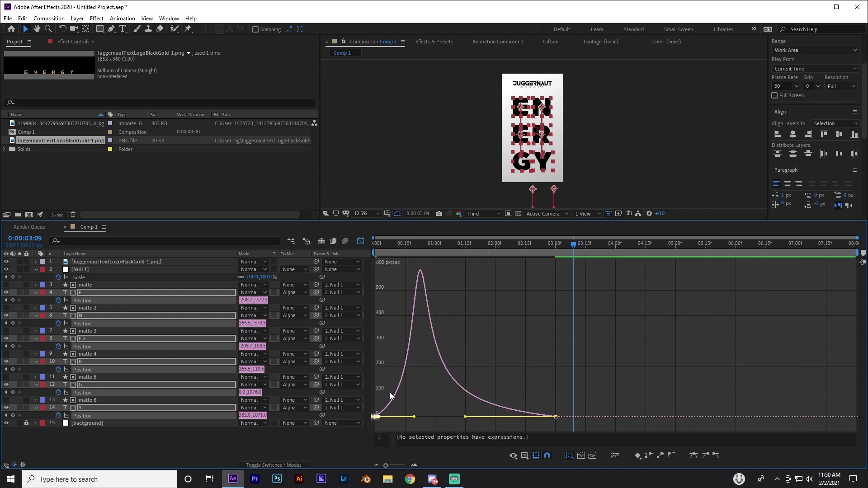
pyautogui.click(359, 241)
pyautogui.moveTo(374, 245); pyautogui.dragTo(555, 278)
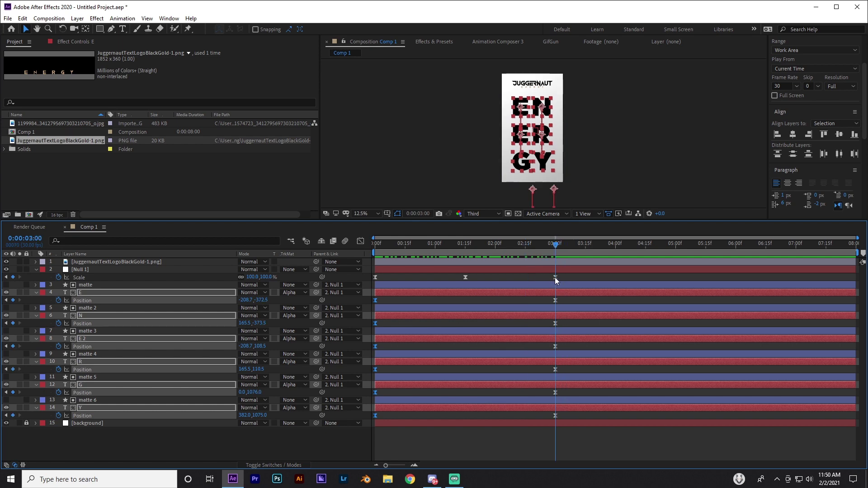
# Move the letters' end Position keyframes to about 0:00:02:11 and Null 1's last Scale keyframe to about 0:00:03:03, and preview the timing.
pyautogui.click(555, 277)
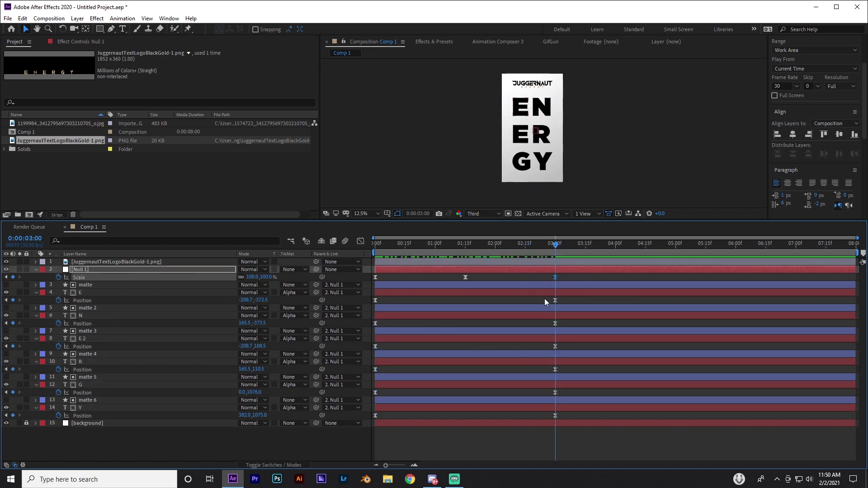
pyautogui.moveTo(544, 298); pyautogui.dragTo(574, 416)
pyautogui.click(552, 279)
pyautogui.moveTo(553, 278); pyautogui.dragTo(586, 284)
pyautogui.moveTo(546, 298); pyautogui.dragTo(518, 417)
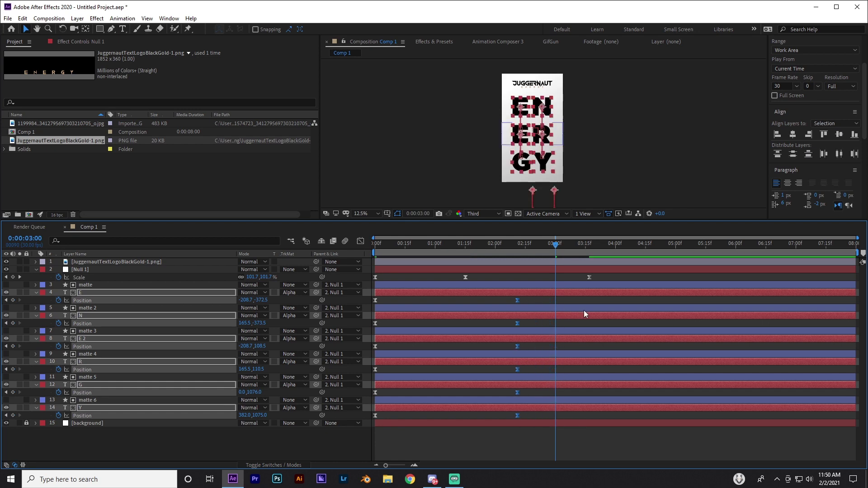
pyautogui.moveTo(589, 278); pyautogui.dragTo(562, 278)
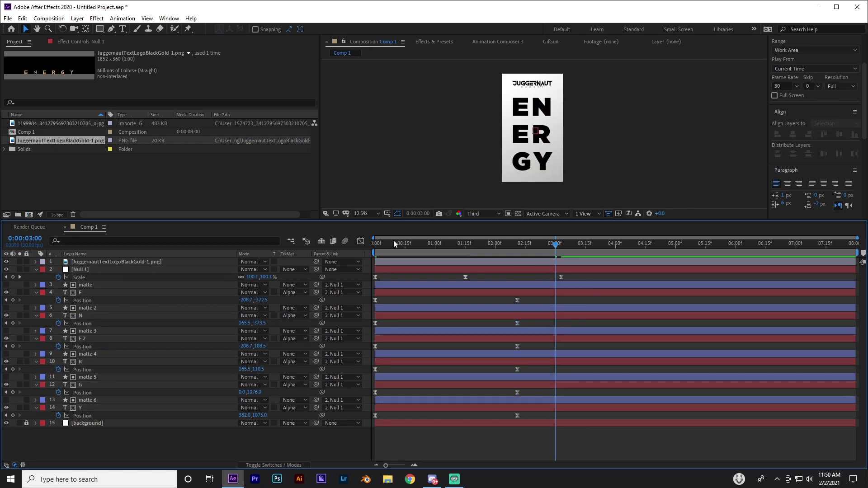
pyautogui.moveTo(393, 241); pyautogui.dragTo(478, 256)
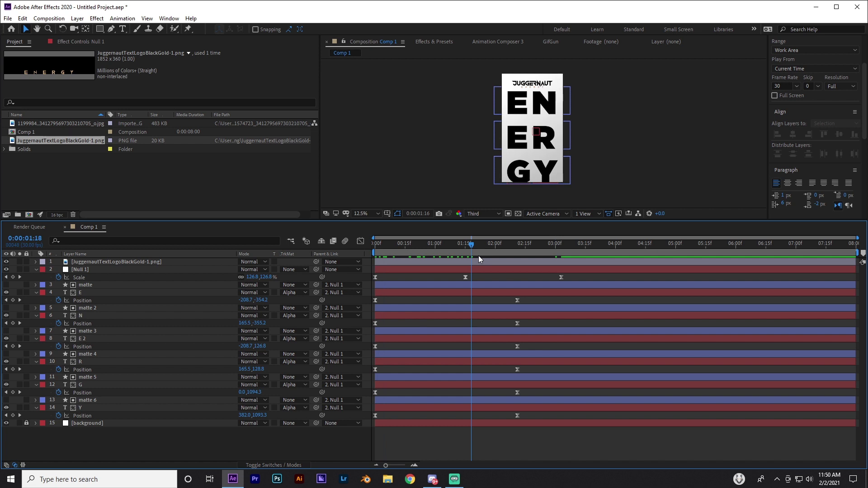
pyautogui.press('space')
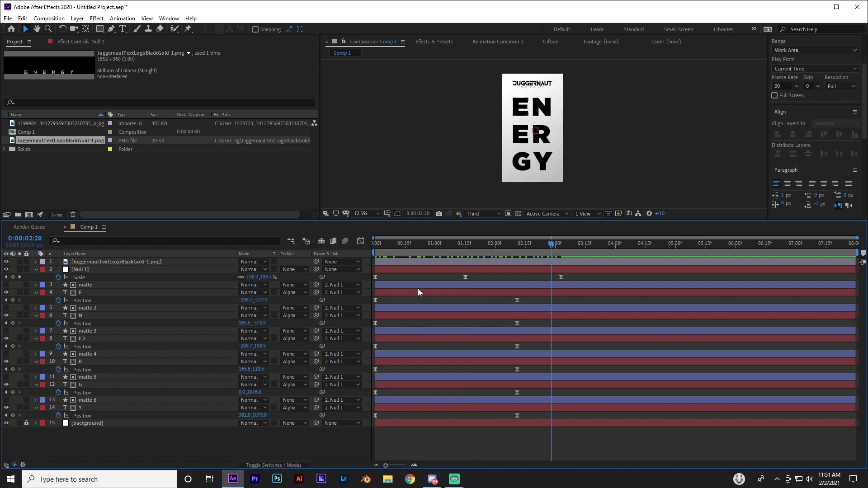
# Shift the matte 2 and N layers so they start at 0:00:00:04.
pyautogui.moveTo(382, 247); pyautogui.dragTo(371, 249)
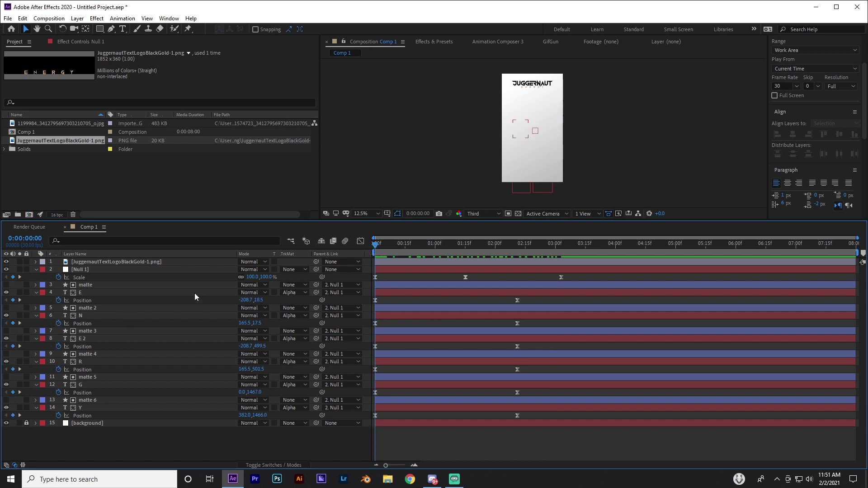
pyautogui.click(401, 286)
pyautogui.click(388, 317)
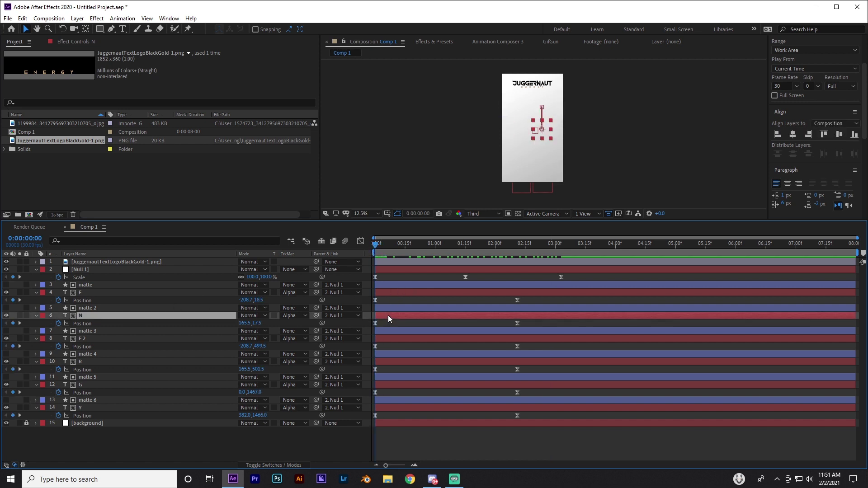
pyautogui.click(386, 308)
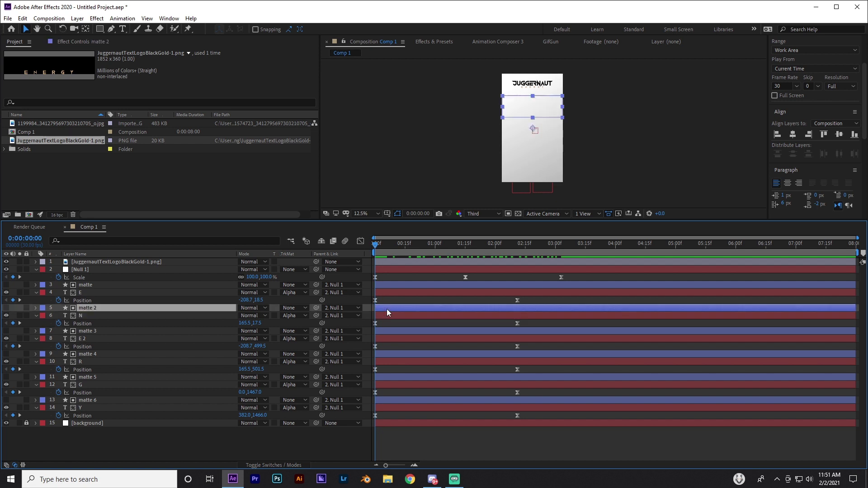
pyautogui.keyDown('shift'); pyautogui.click(99, 316); pyautogui.keyUp('shift')
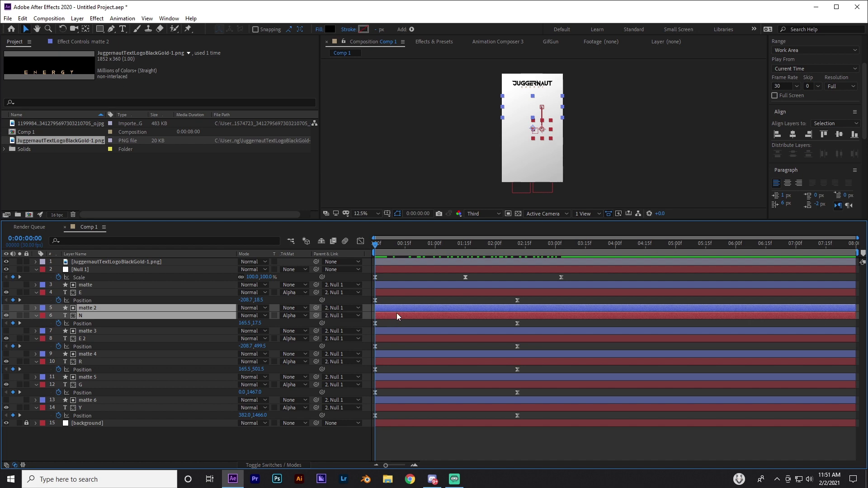
pyautogui.moveTo(381, 305); pyautogui.dragTo(389, 306)
pyautogui.click(384, 246)
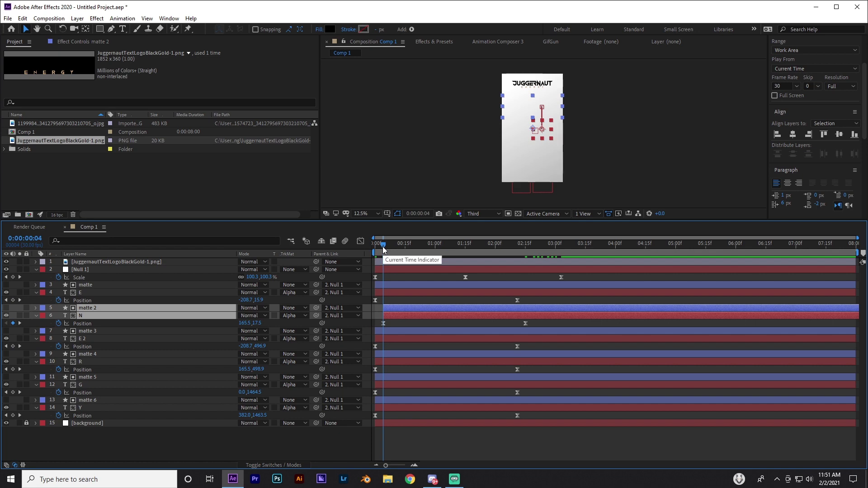
# Shift the matte 3 and E 2 layers so they start at 0:00:00:08.
pyautogui.click(383, 248)
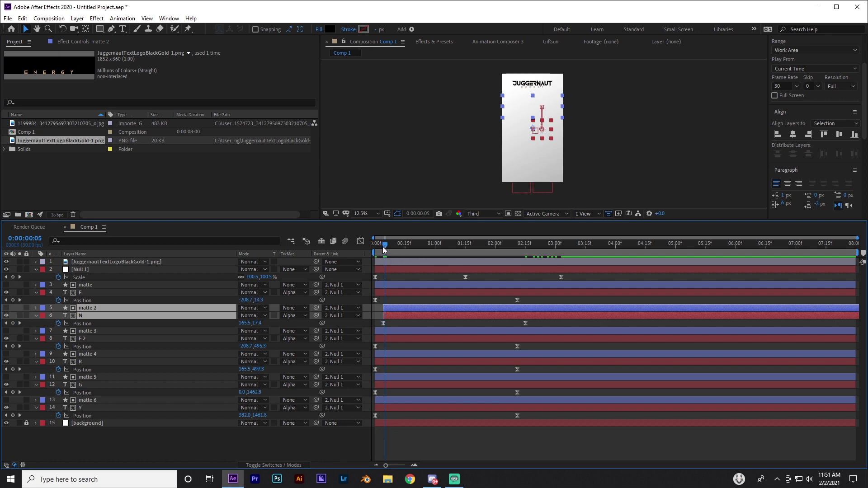
pyautogui.click(383, 248)
pyautogui.press('pagedown')
pyautogui.press('pagedown')
pyautogui.press('pagedown')
pyautogui.press('pagedown')
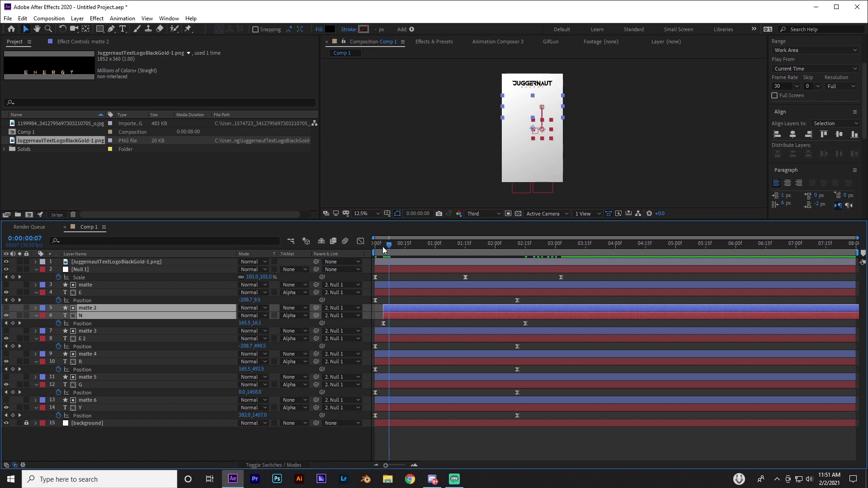
pyautogui.keyDown('shift'); pyautogui.click(383, 332); pyautogui.keyUp('shift')
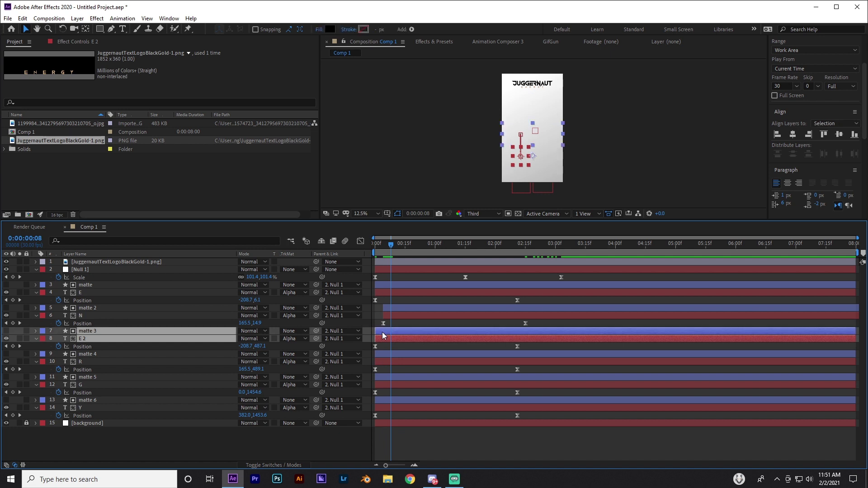
pyautogui.press('[')
# Shift the matte 4 and R layers so they start at 0:00:00:12.
pyautogui.press('pagedown')
pyautogui.press('pagedown')
pyautogui.press('pagedown')
pyautogui.press('pagedown')
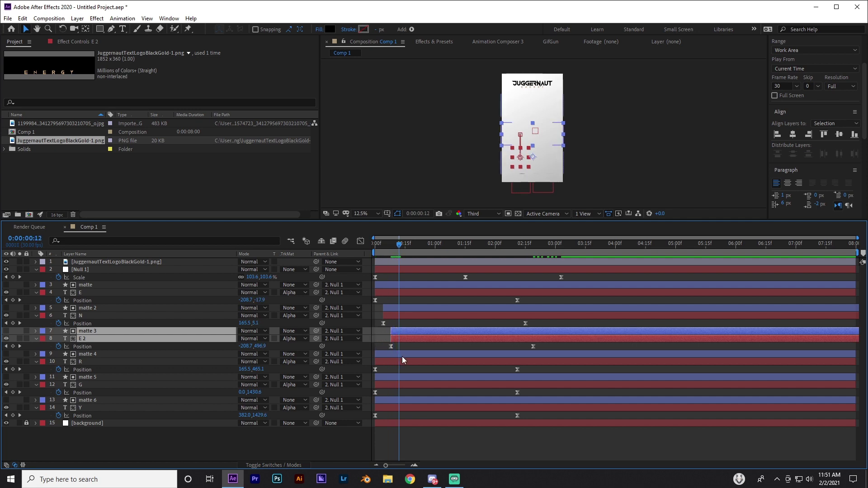
pyautogui.click(392, 354)
pyautogui.keyDown('shift'); pyautogui.click(380, 361); pyautogui.keyUp('shift')
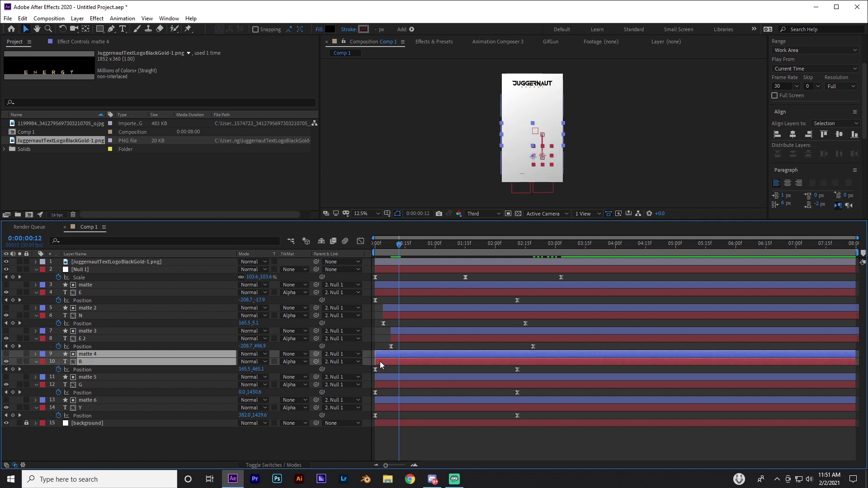
pyautogui.press('[')
# Shift the matte 5 and G layers so they start at 0:00:00:16.
pyautogui.press('pageup')
pyautogui.press('pageup')
pyautogui.press('pageup')
pyautogui.press('pageup')
pyautogui.press('pagedown')
pyautogui.press('pagedown')
pyautogui.press('pagedown')
pyautogui.press('pagedown')
pyautogui.press('pagedown')
pyautogui.press('pagedown')
pyautogui.press('pagedown')
pyautogui.press('pagedown')
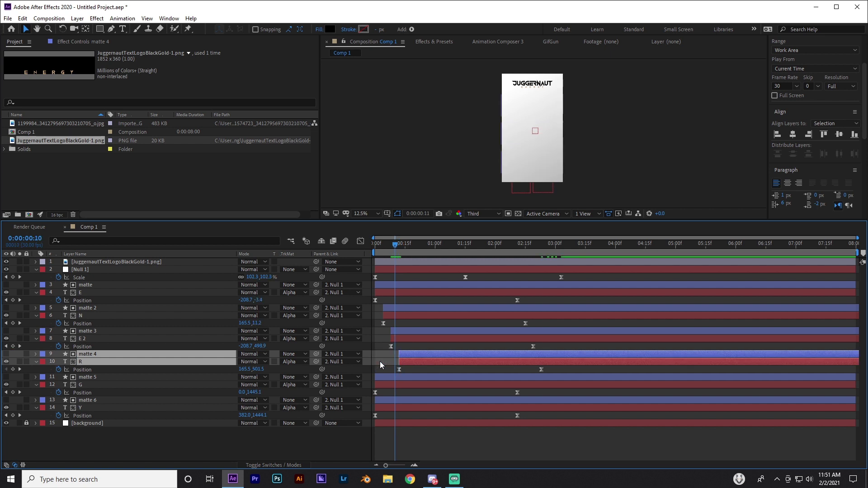
pyautogui.click(388, 377)
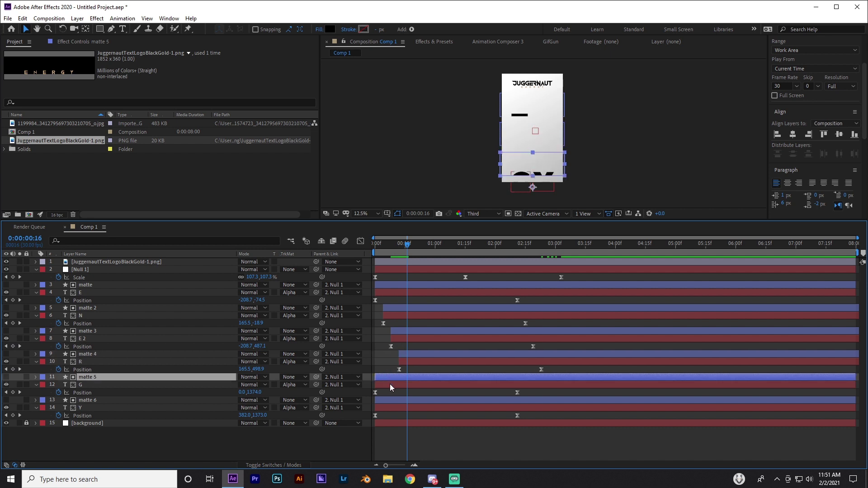
pyautogui.keyDown('shift'); pyautogui.click(389, 384); pyautogui.keyUp('shift')
pyautogui.press('[')
# Shift the matte 6 and Y layers so they start at 0:00:00:20.
pyautogui.press('pagedown')
pyautogui.press('pagedown')
pyautogui.press('pagedown')
pyautogui.press('pagedown')
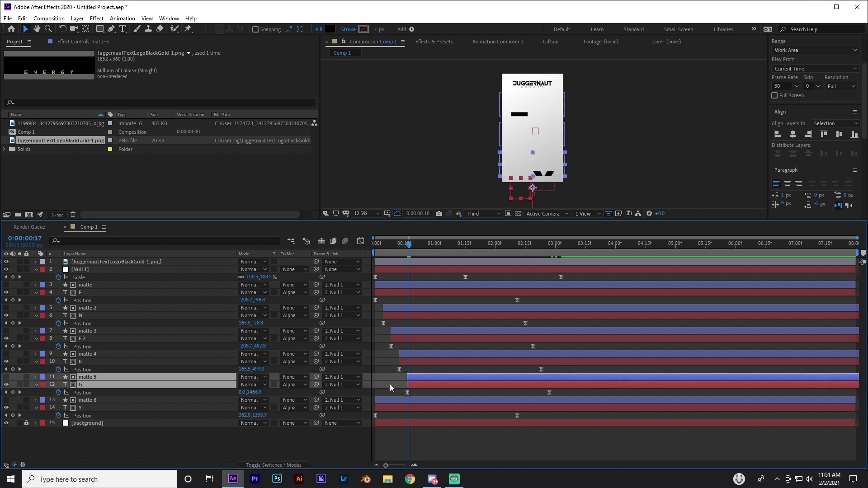
pyautogui.click(405, 400)
pyautogui.keyDown('shift'); pyautogui.click(405, 408); pyautogui.keyUp('shift')
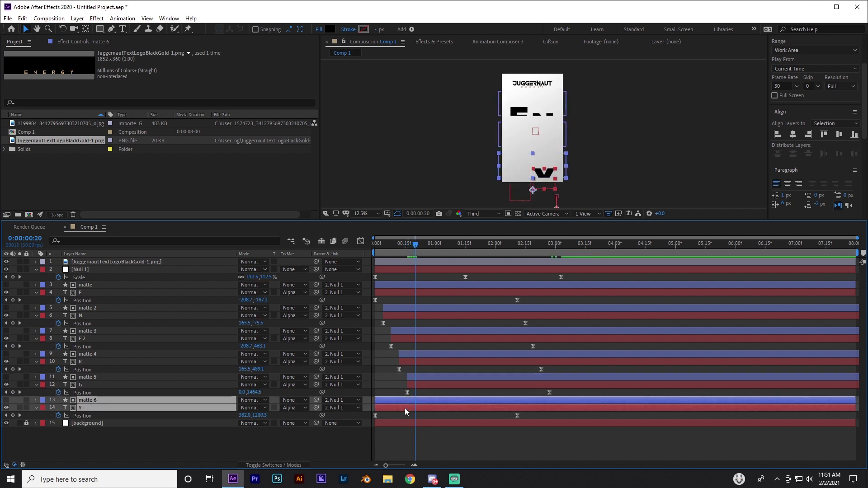
pyautogui.press('[')
# Scrub through the animation from 0:00:00:00 to review the staggered letter timing, ending at 0:00:01:15.
pyautogui.click(376, 251)
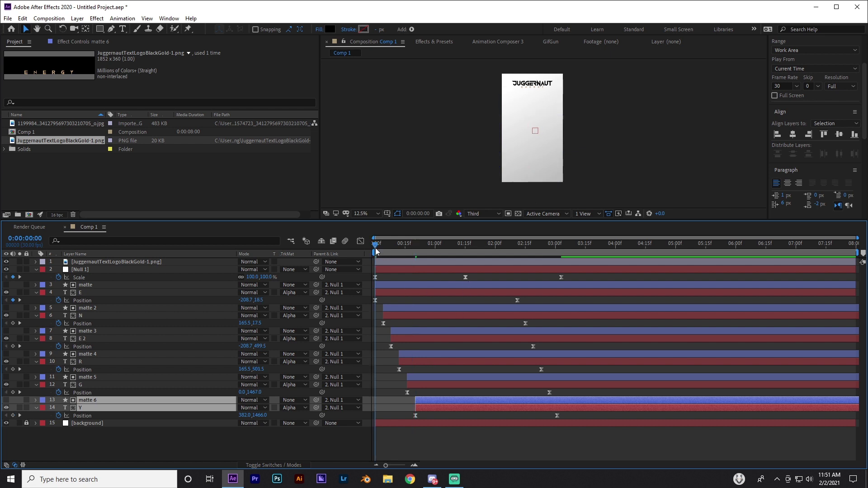
pyautogui.moveTo(375, 250); pyautogui.dragTo(549, 270)
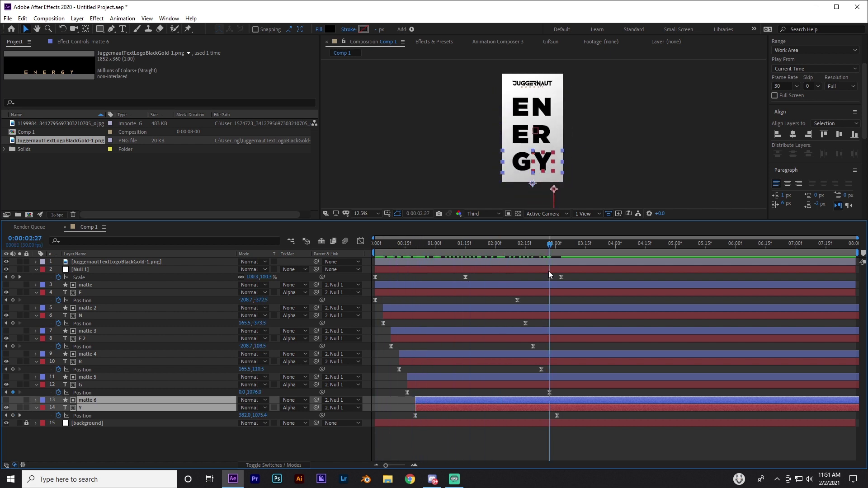
pyautogui.moveTo(393, 253); pyautogui.dragTo(542, 273)
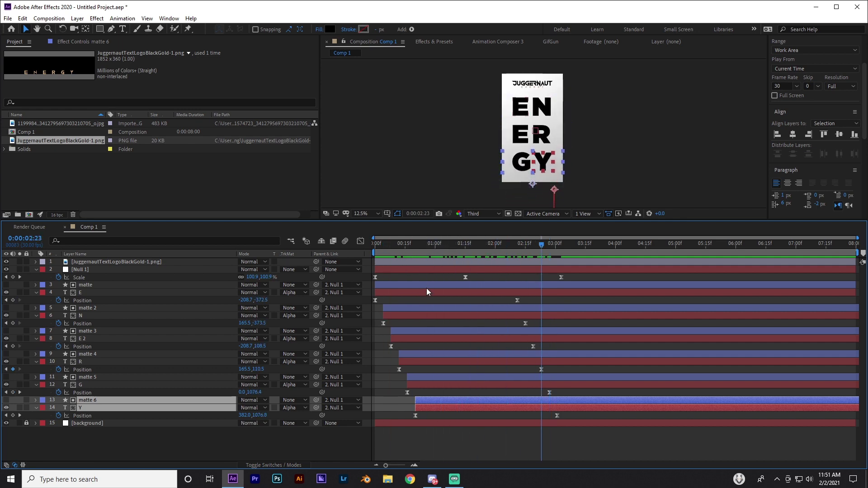
pyautogui.moveTo(474, 248); pyautogui.dragTo(467, 252)
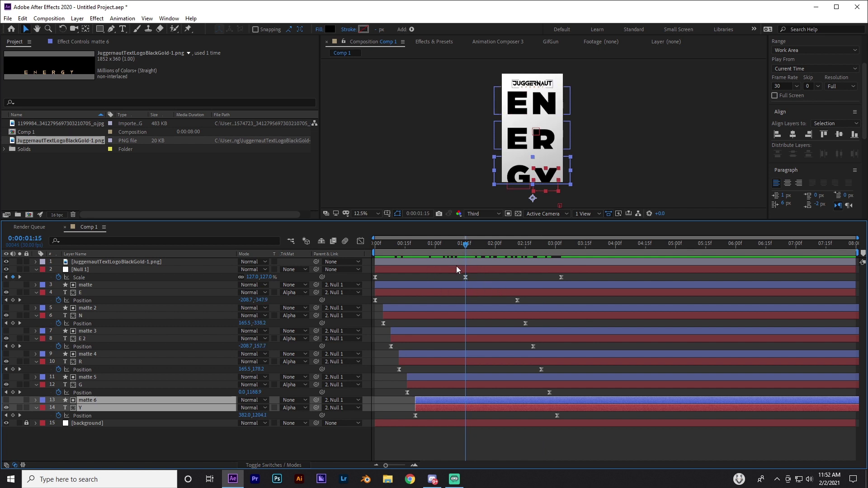
# Draw a black rectangle on a new shape layer just below the logo, wider than the composition and covering the EN letters.
pyautogui.click(468, 270)
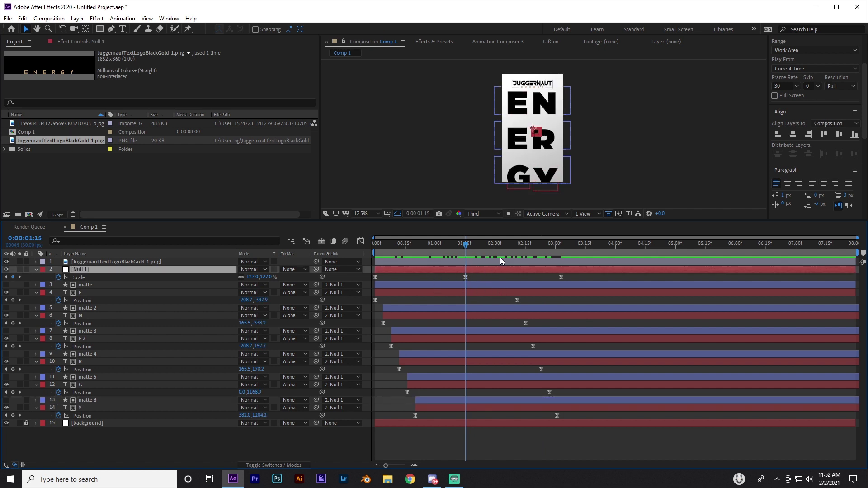
pyautogui.click(110, 262)
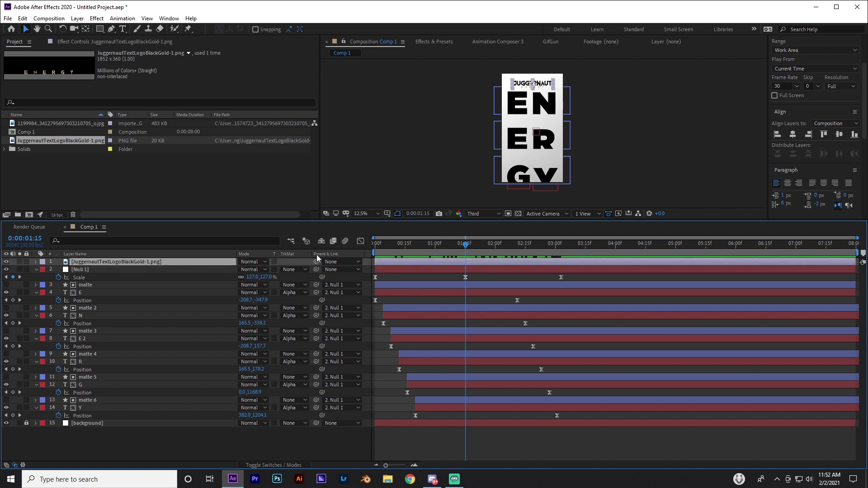
pyautogui.scroll(4, 505, 117)
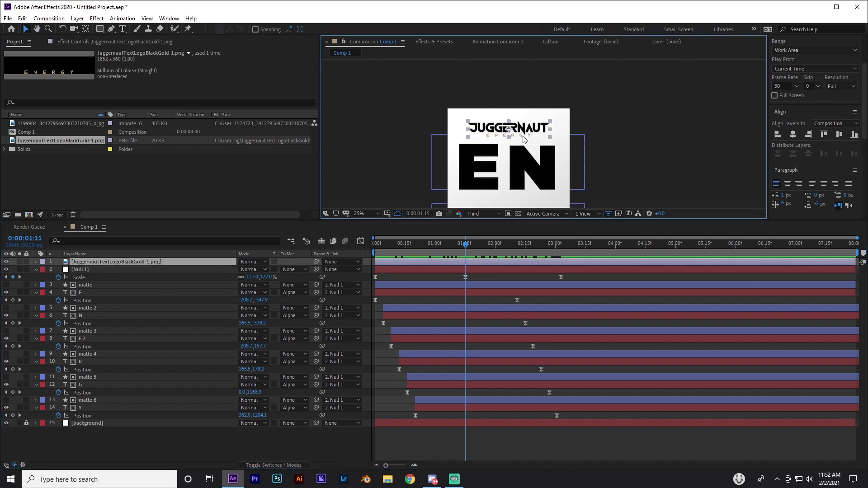
pyautogui.scroll(-2, 575, 132)
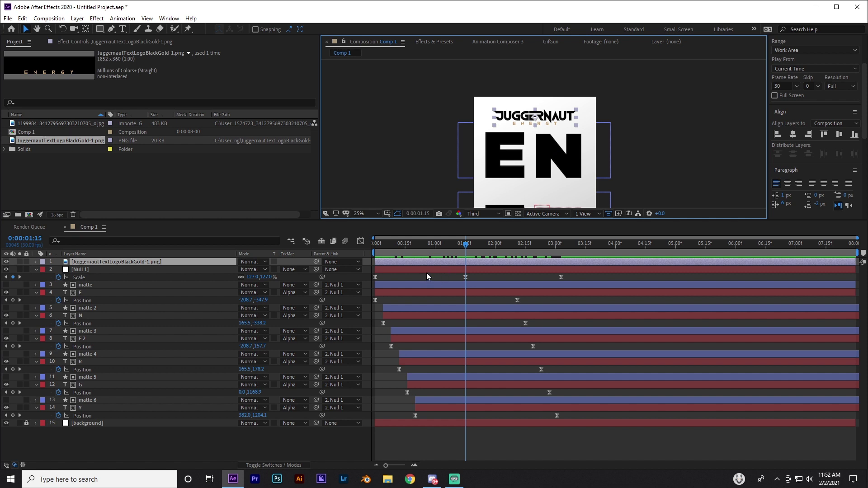
pyautogui.click(100, 29)
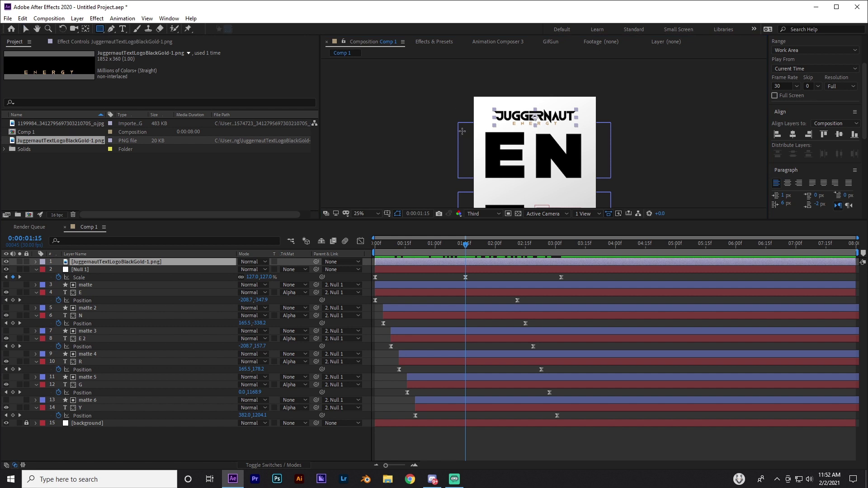
pyautogui.moveTo(462, 131); pyautogui.dragTo(520, 141)
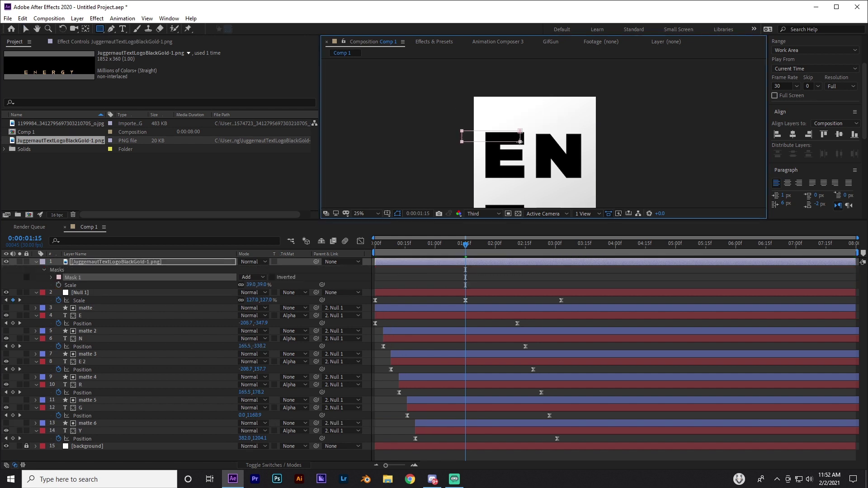
pyautogui.hotkey('ctrl', 'z')
pyautogui.click(425, 268)
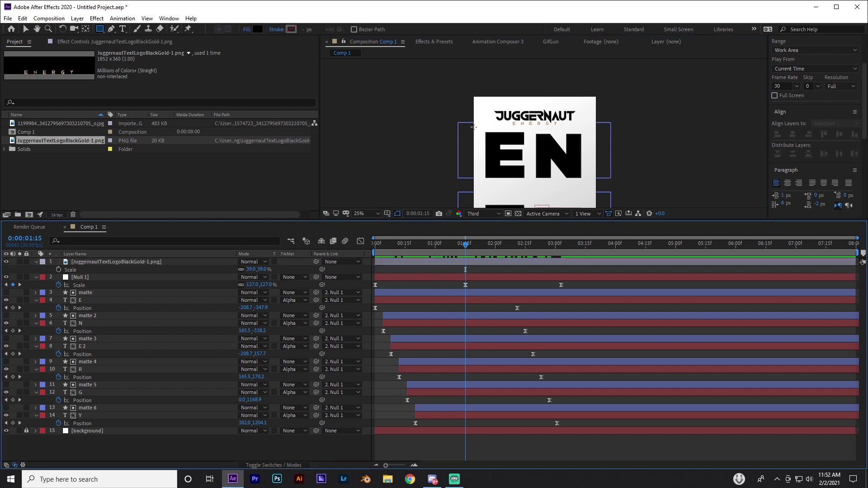
pyautogui.moveTo(464, 130); pyautogui.dragTo(609, 185)
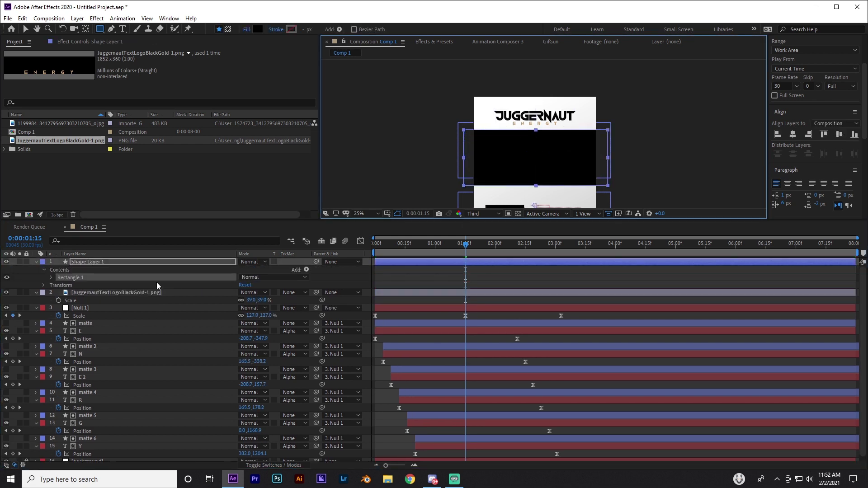
# Set the Juggernaut logo layer's track matte to Alpha Inverted Matte "Shape Layer 1".
pyautogui.click(141, 293)
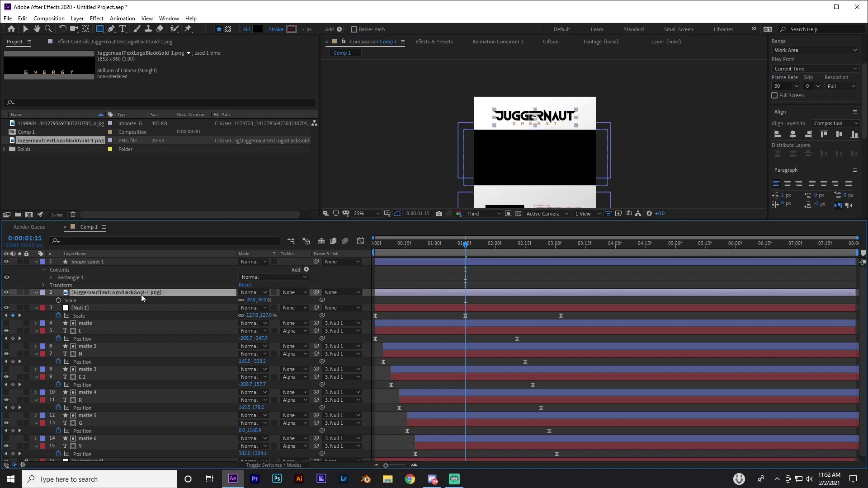
pyautogui.click(289, 293)
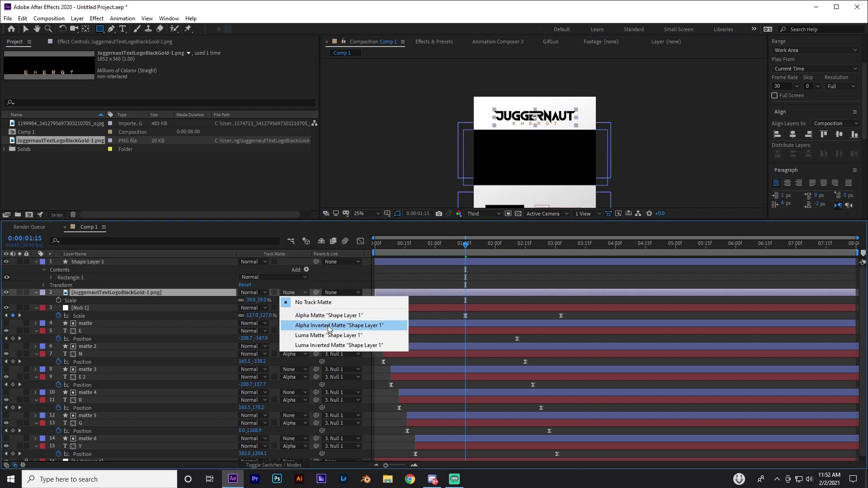
pyautogui.click(328, 325)
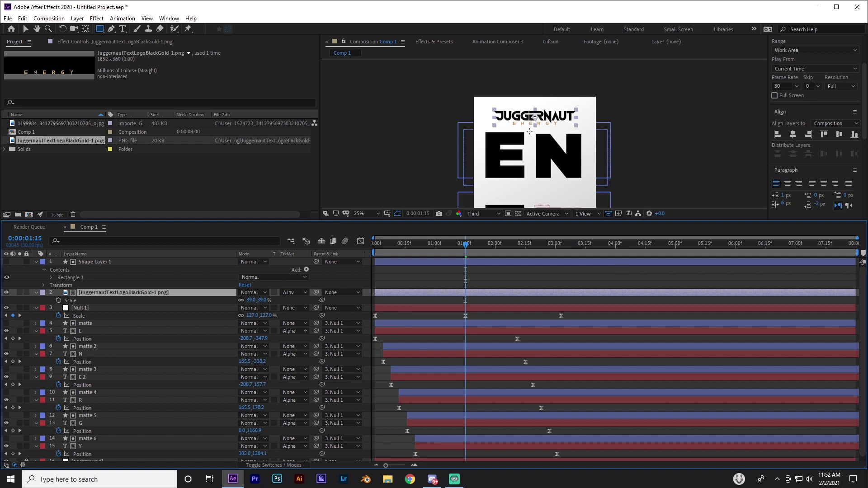
pyautogui.scroll(2, 480, 139)
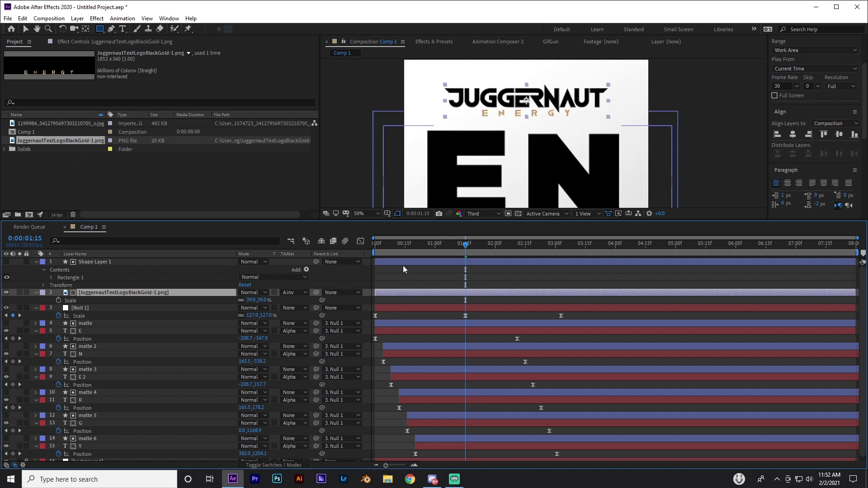
# Parent the Juggernaut logo layer to Null 1 and preview the combined scaling.
pyautogui.moveTo(316, 293); pyautogui.dragTo(165, 308)
pyautogui.press('space')
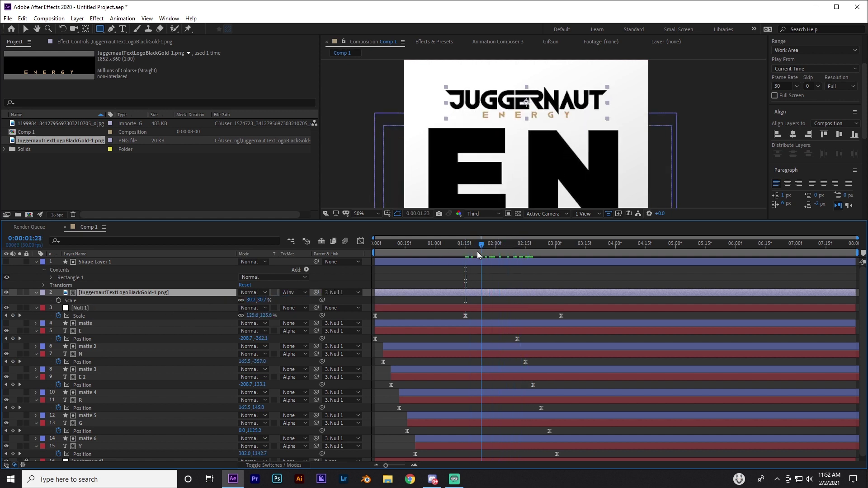
pyautogui.press('space')
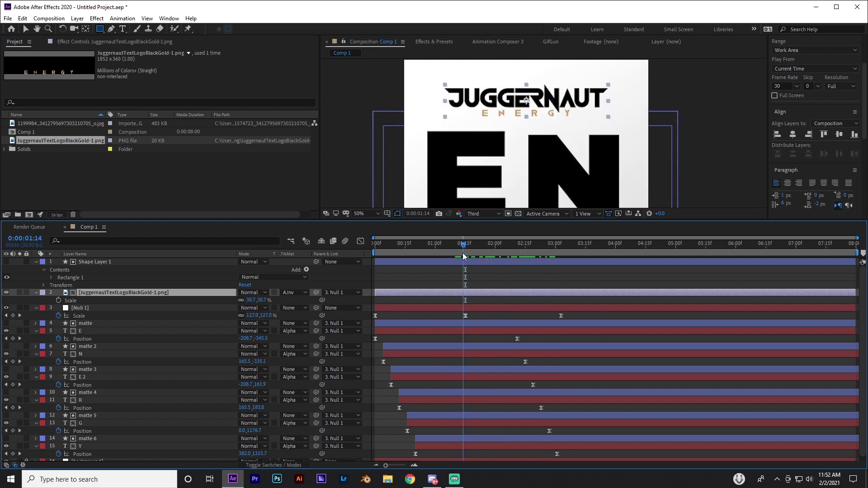
# Add Position keyframes to the Juggernaut logo layer at 0:00:01:15 and 0:00:03:24.
pyautogui.click(412, 264)
pyautogui.click(156, 294)
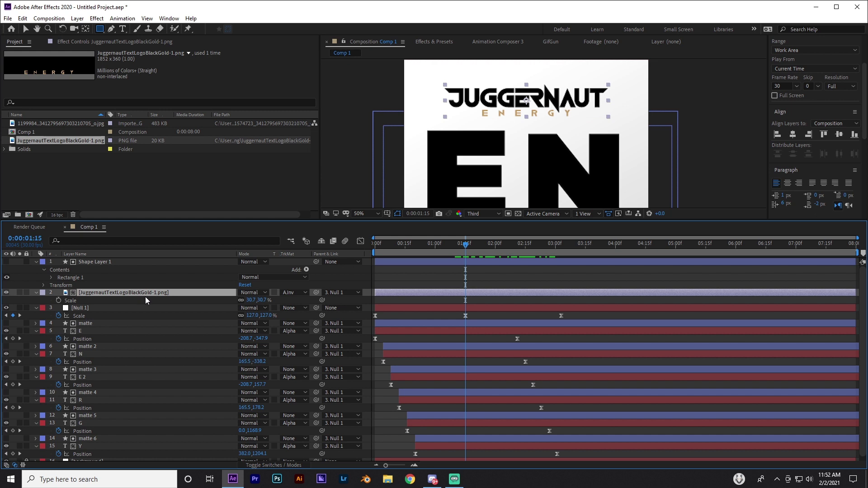
pyautogui.press('p')
pyautogui.click(59, 300)
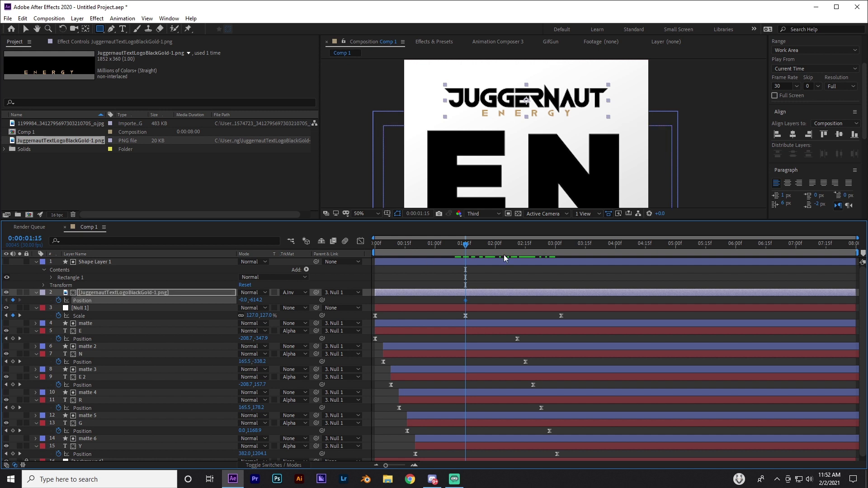
pyautogui.moveTo(555, 245); pyautogui.dragTo(603, 246)
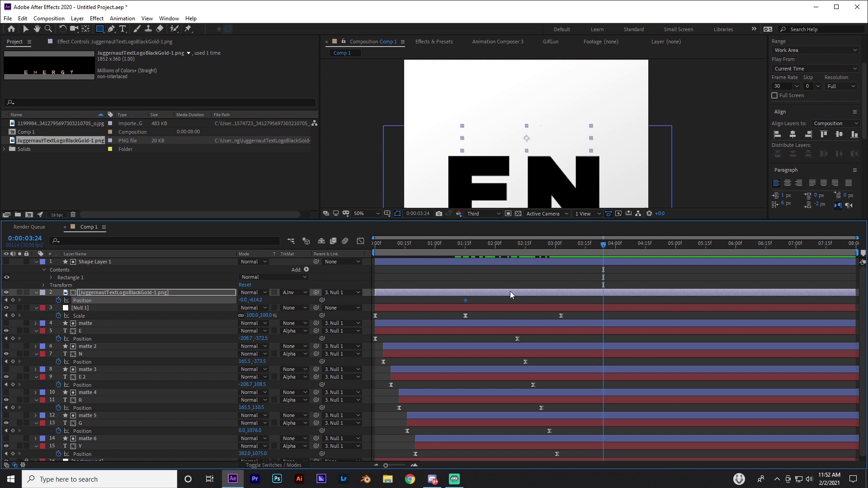
pyautogui.click(12, 300)
pyautogui.moveTo(554, 247); pyautogui.dragTo(603, 253)
pyautogui.press(',')
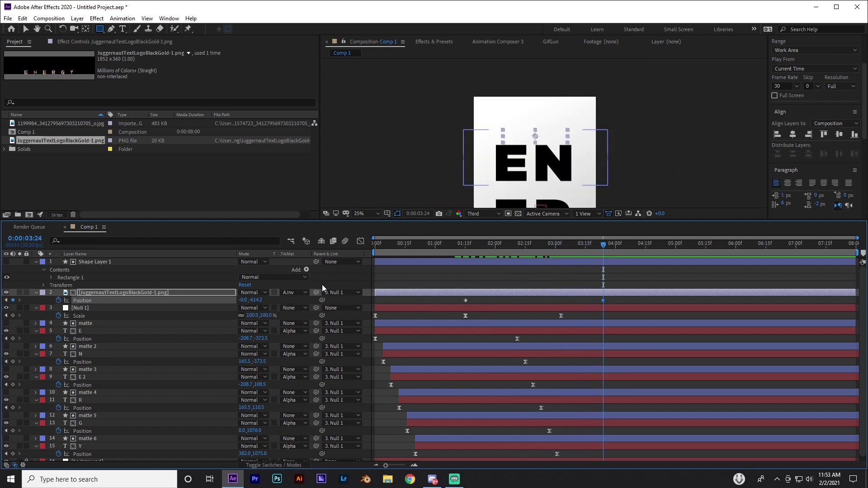
# Set the Juggernaut logo layer's parent to None and parent Shape Layer 1 to Null 1.
pyautogui.click(351, 293)
pyautogui.click(353, 122)
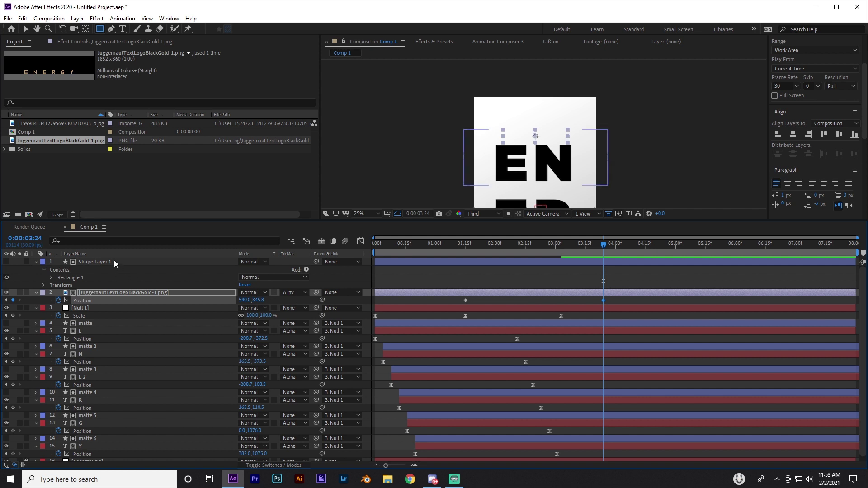
pyautogui.moveTo(468, 249); pyautogui.dragTo(465, 249)
pyautogui.press('Return')
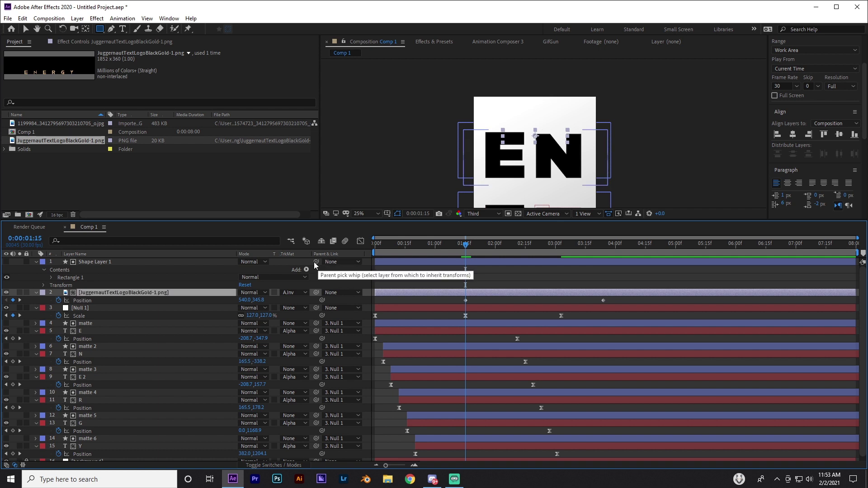
pyautogui.moveTo(316, 262); pyautogui.dragTo(109, 309)
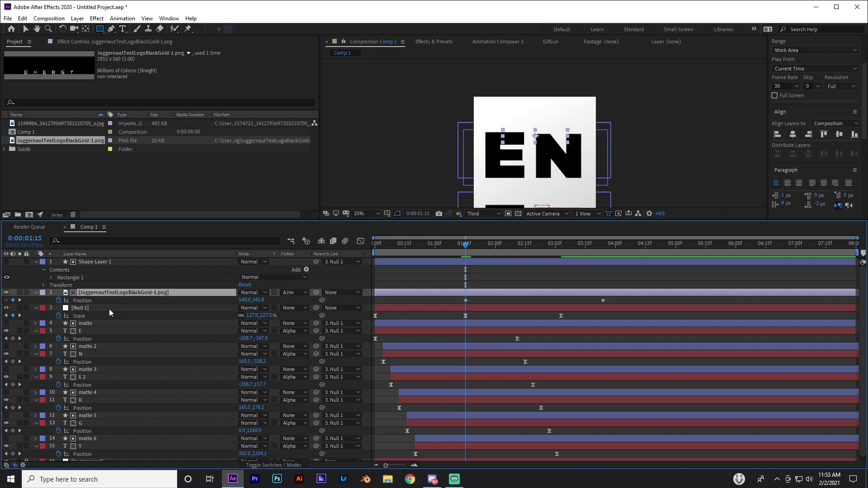
# Remove the logo layer's Position keyframes, set its Y position to 144.8, and preview it against the scaling letters.
pyautogui.click(59, 300)
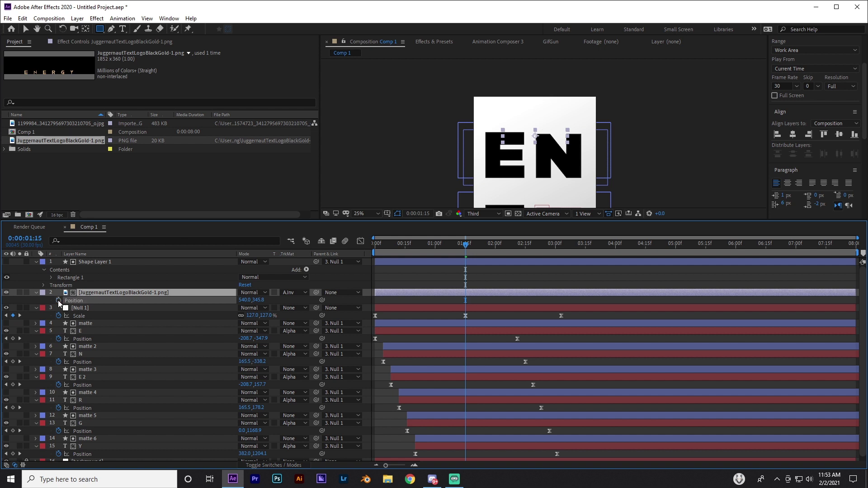
pyautogui.moveTo(260, 300); pyautogui.dragTo(168, 301)
pyautogui.moveTo(438, 247); pyautogui.dragTo(512, 265)
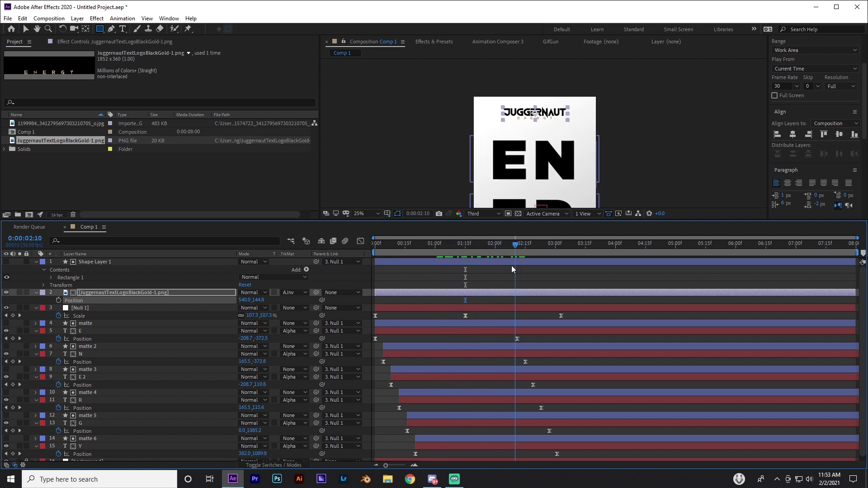
pyautogui.click(97, 263)
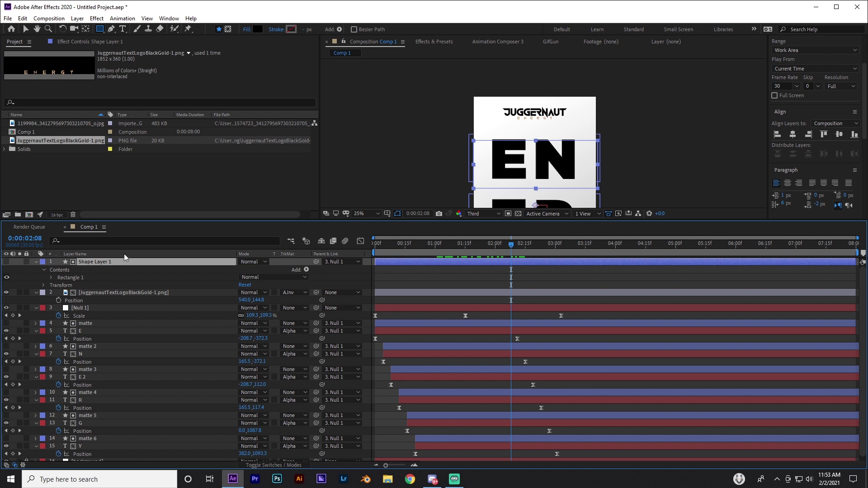
pyautogui.click(122, 292)
pyautogui.click(110, 264)
pyautogui.click(90, 307)
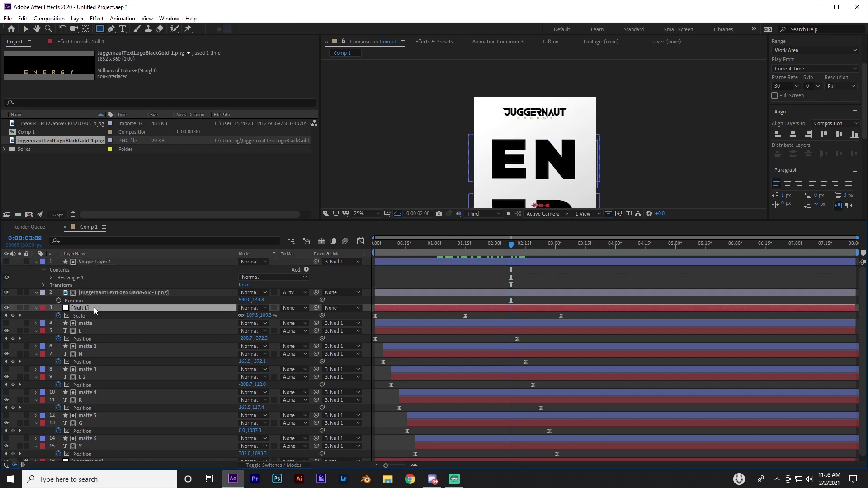
# Keyframe the logo's Position at 0:00:01:15 with Y 367.8 and at 0:00:03:03 with Y 144.8.
pyautogui.click(465, 246)
pyautogui.click(59, 301)
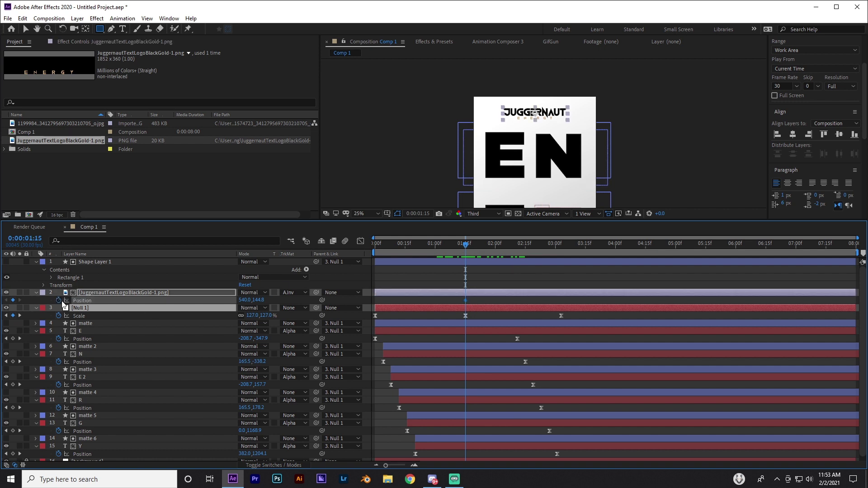
pyautogui.click(561, 247)
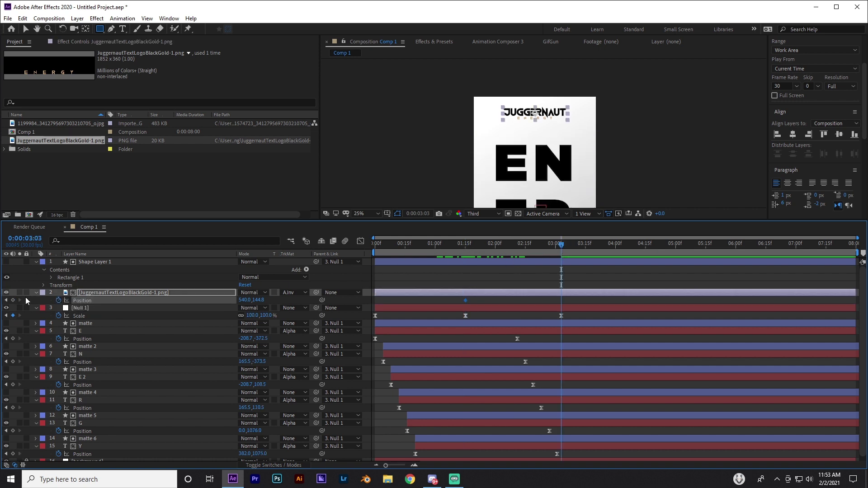
pyautogui.moveTo(450, 243); pyautogui.dragTo(466, 253)
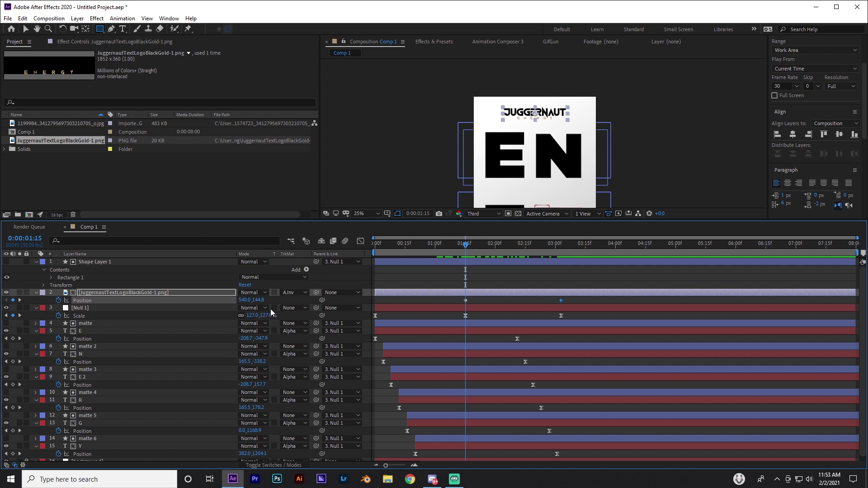
pyautogui.moveTo(257, 300)
pyautogui.mouseDown()
pyautogui.moveTo(357, 300)
pyautogui.moveTo(391, 283)
pyautogui.mouseUp()
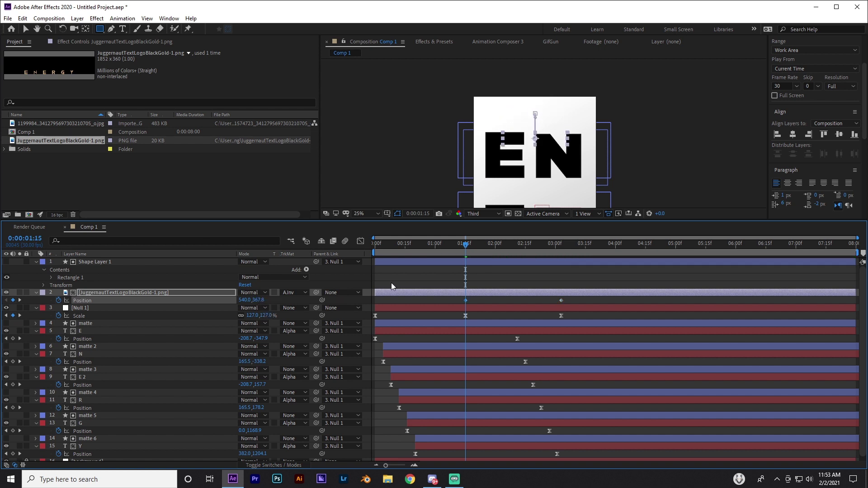
# Nudge Shape Layer 1 slightly upward at 0:00:01:15 and preview the logo's rise through 0:00:03:12.
pyautogui.click(405, 261)
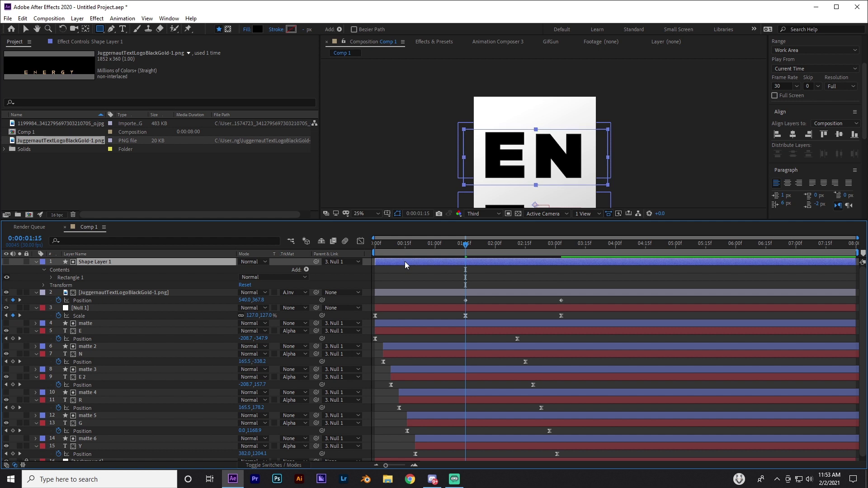
pyautogui.press('Return')
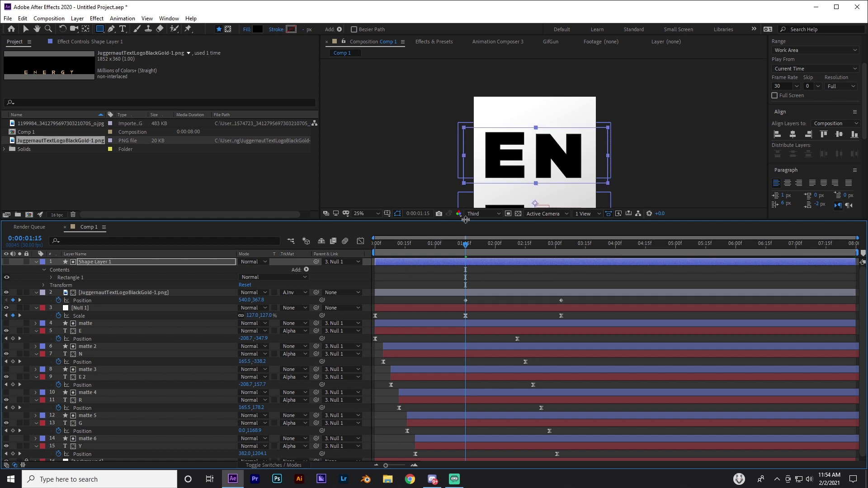
pyautogui.moveTo(466, 245); pyautogui.dragTo(579, 251)
pyautogui.scroll(-1, 585, 180)
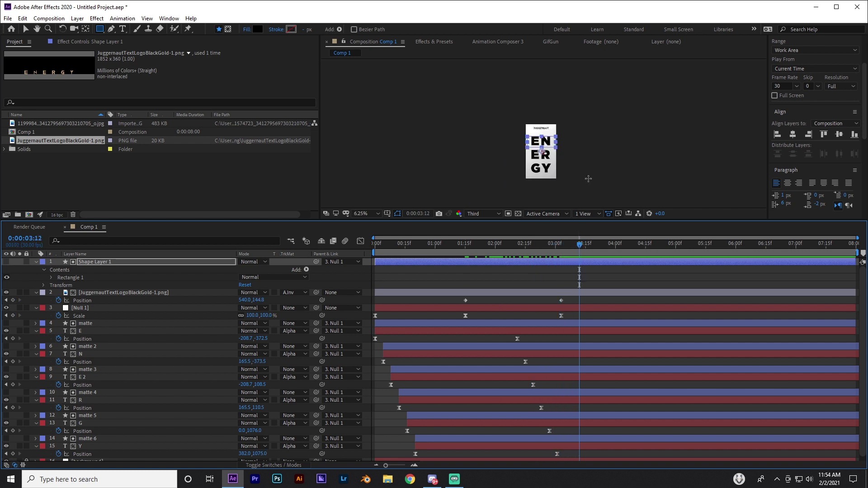
# At 0:00:03:03, set the logo's Y position to 202.8 and its scale to 38.7%, checking the whole composition.
pyautogui.scroll(1, 588, 178)
pyautogui.moveTo(566, 248); pyautogui.dragTo(561, 248)
pyautogui.moveTo(258, 300); pyautogui.dragTo(456, 302)
pyautogui.press('s')
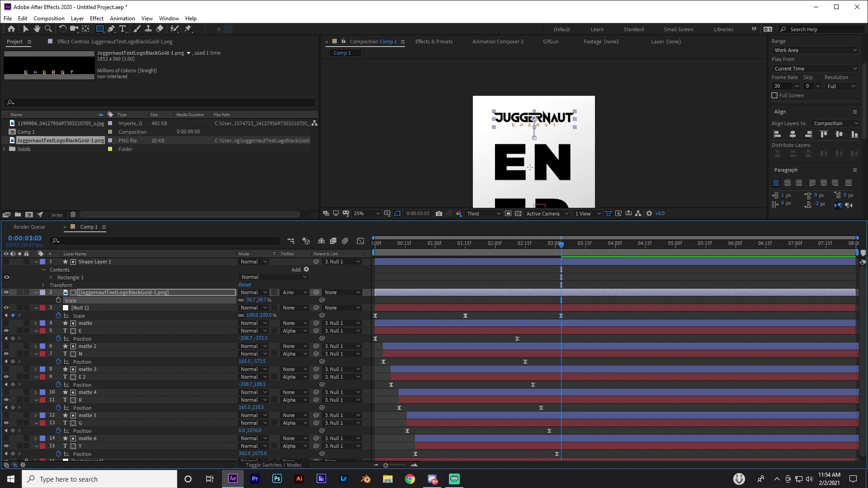
pyautogui.press(',')
pyautogui.press(',')
pyautogui.click(378, 213)
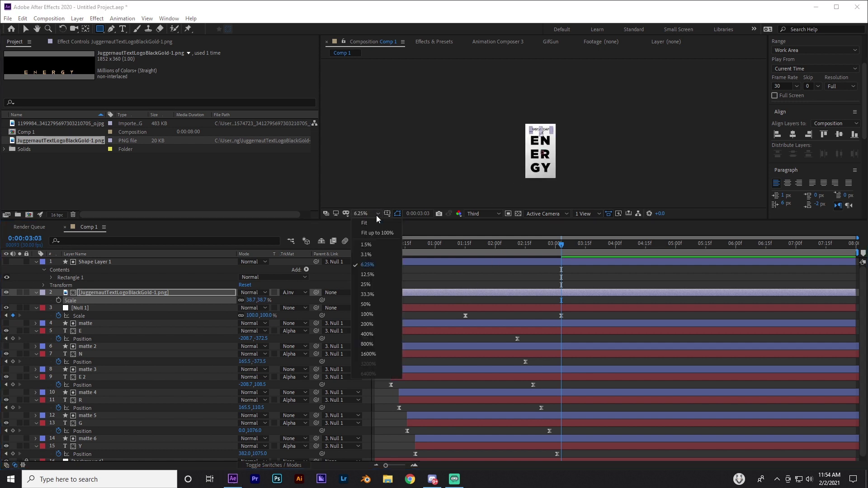
pyautogui.click(376, 227)
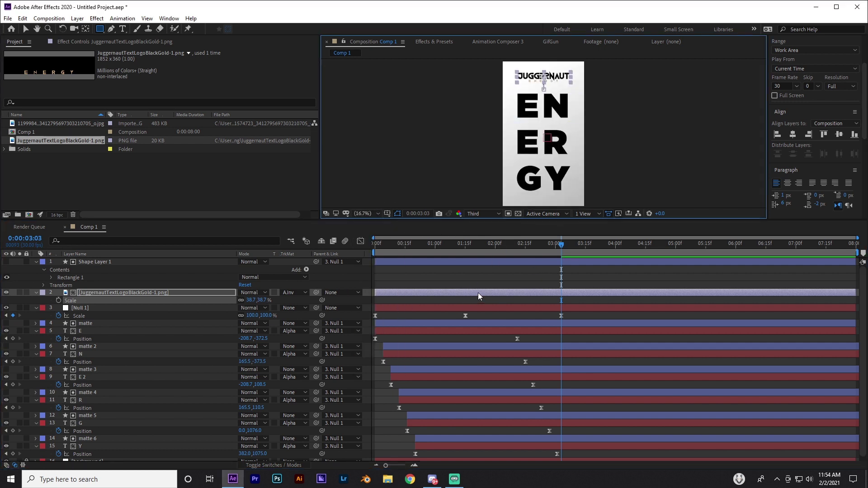
# Ease the logo's two Position keyframes and shape the speed graph to peak early and slow gradually into 0:00:03:03.
pyautogui.press('p')
pyautogui.moveTo(451, 304); pyautogui.dragTo(580, 302)
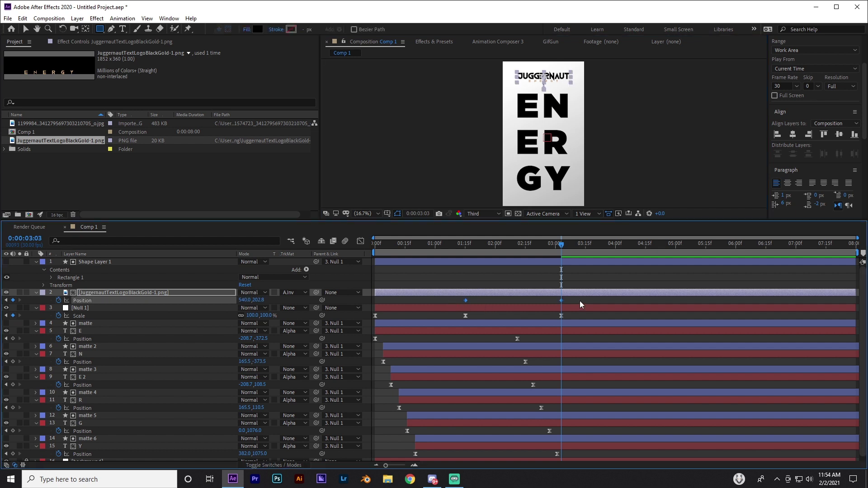
pyautogui.click(360, 241)
pyautogui.moveTo(581, 397); pyautogui.dragTo(489, 421)
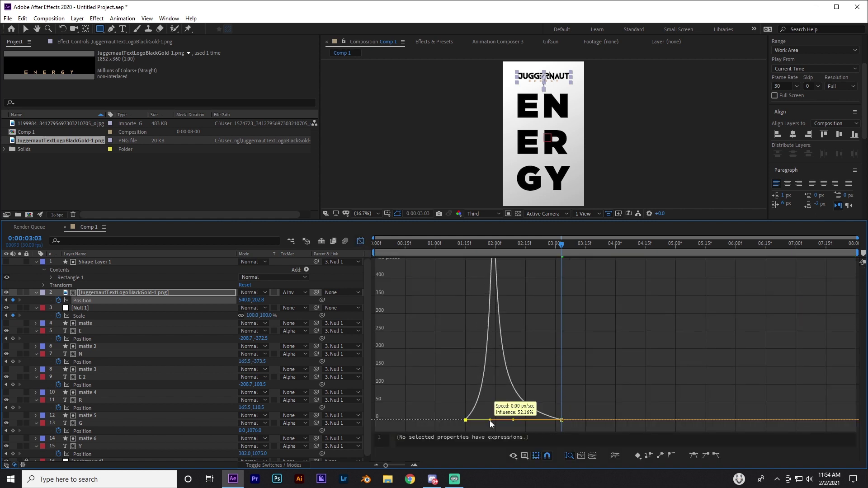
pyautogui.click(361, 241)
pyautogui.moveTo(461, 246); pyautogui.dragTo(542, 257)
pyautogui.click(459, 115)
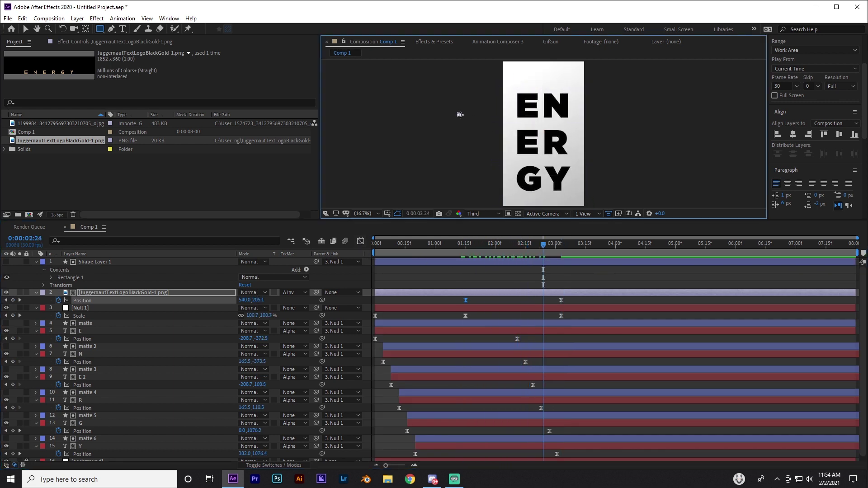
pyautogui.click(463, 143)
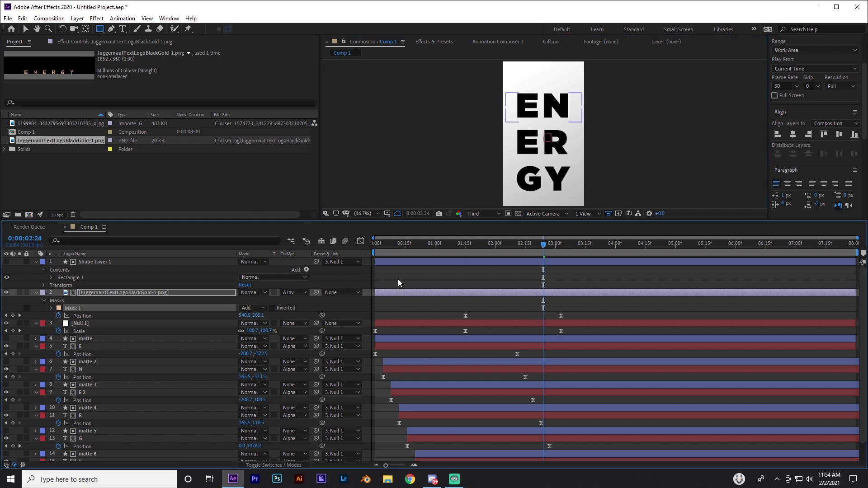
pyautogui.click(399, 283)
pyautogui.click(77, 307)
pyautogui.press('Delete')
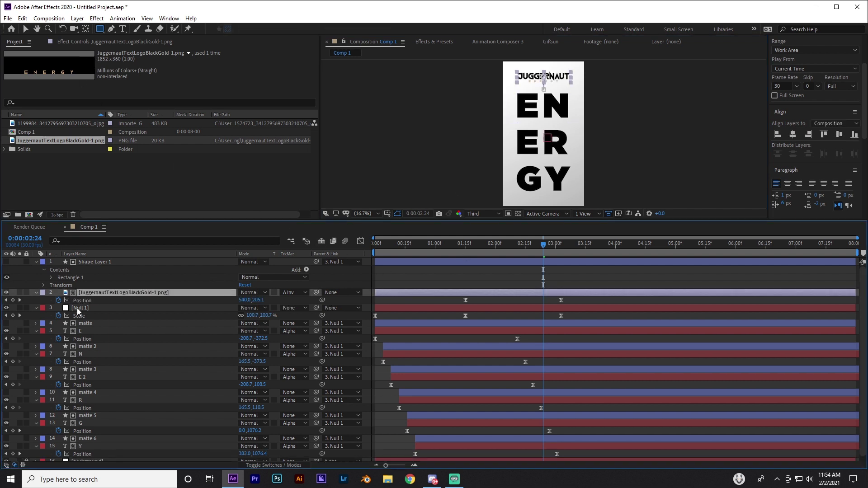
# Examine the logo's rise in an enlarged, close-up composition view, ending at 0:00:03:01.
pyautogui.click(25, 29)
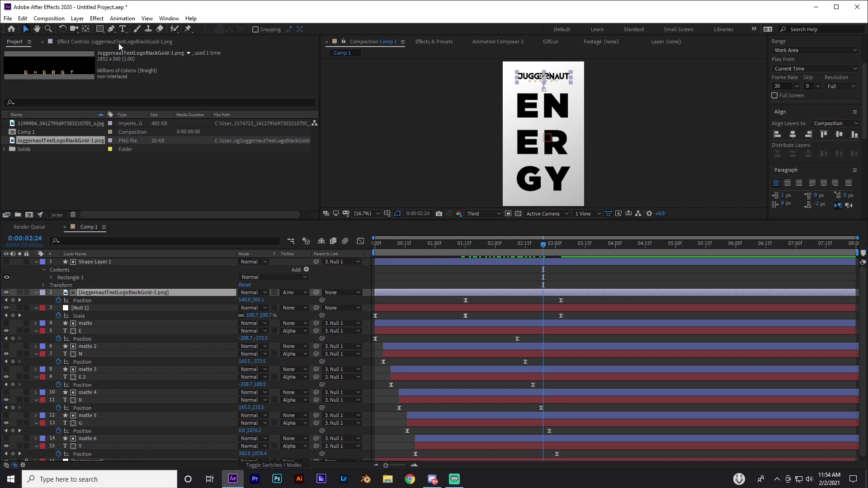
pyautogui.click(470, 122)
pyautogui.scroll(-5, 568, 139)
pyautogui.scroll(3, 568, 139)
pyautogui.click(365, 215)
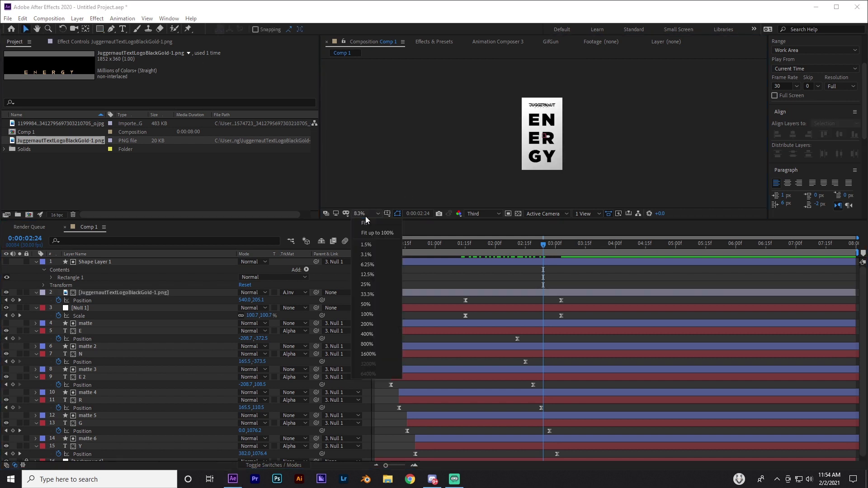
pyautogui.click(364, 223)
pyautogui.moveTo(462, 220); pyautogui.dragTo(458, 281)
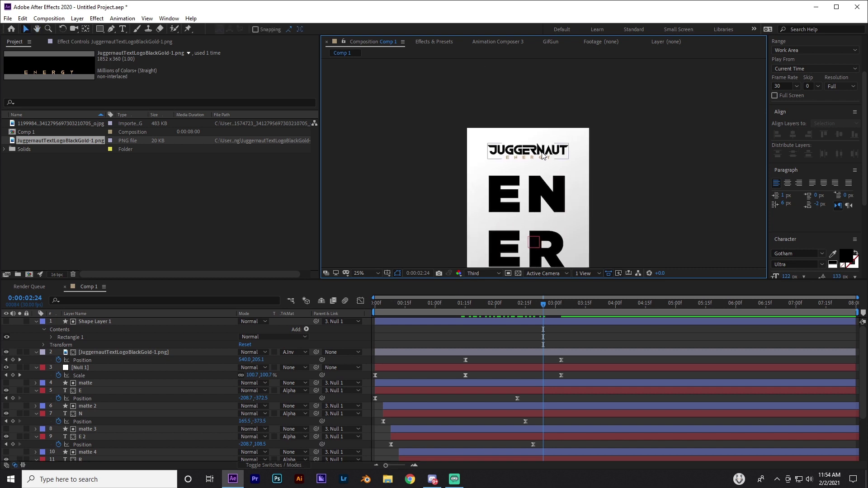
pyautogui.scroll(5, 519, 155)
pyautogui.moveTo(471, 305); pyautogui.dragTo(557, 322)
# Duplicate the Juggernaut logo layer and Shape Layer 1, stacking the shape copy above the logo copy as its Alpha Inverted Matte.
pyautogui.click(485, 353)
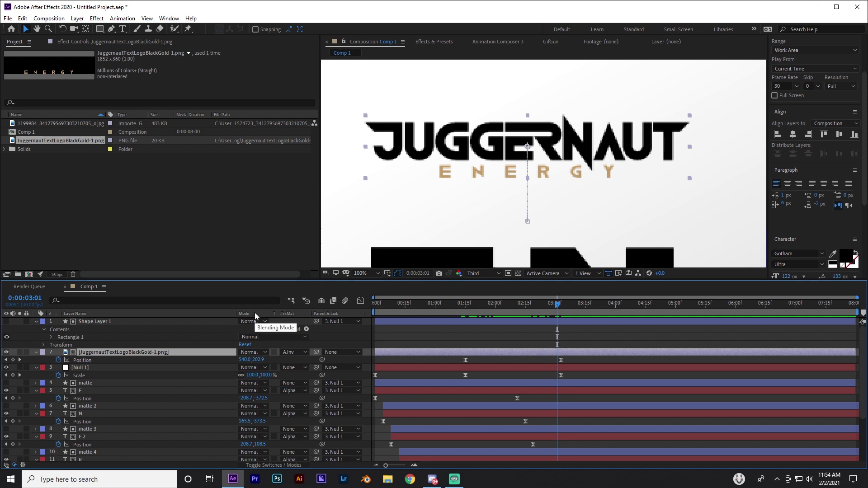
pyautogui.hotkey('ctrl', '/')
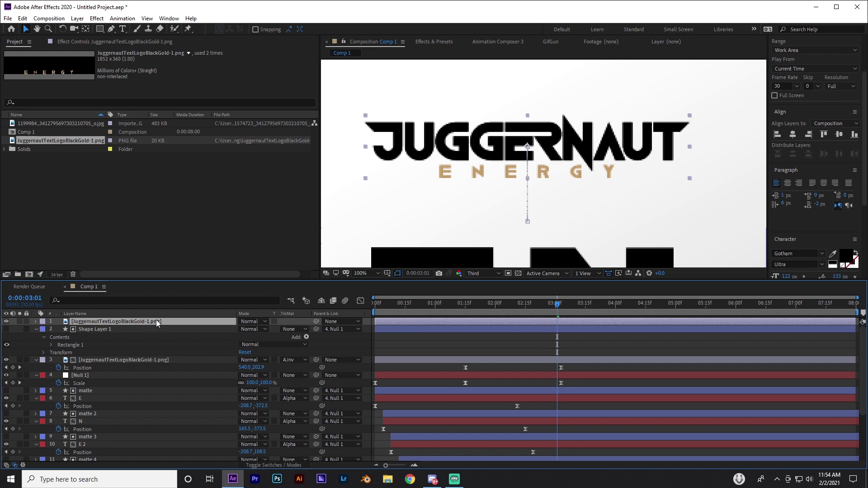
pyautogui.click(180, 329)
pyautogui.hotkey('ctrl', 'd')
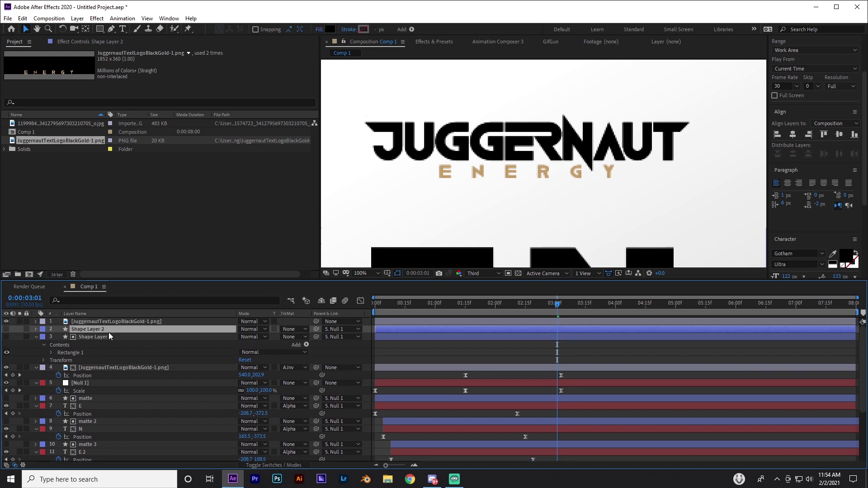
pyautogui.moveTo(108, 332); pyautogui.dragTo(114, 321)
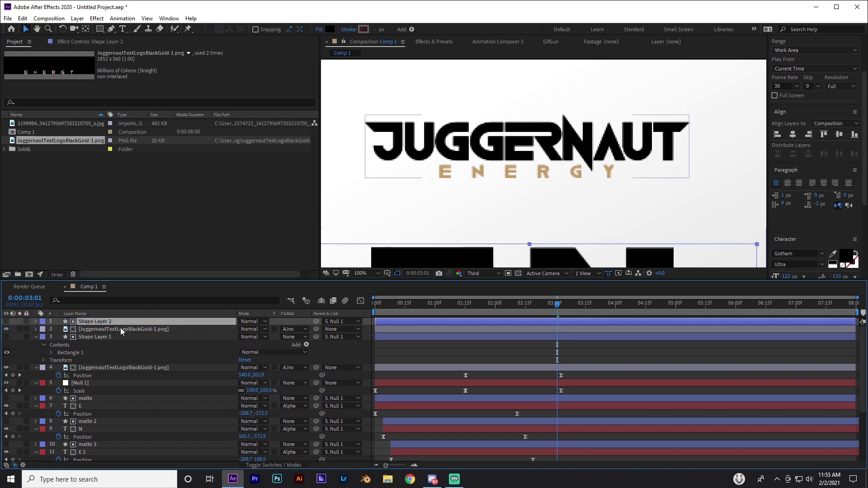
# At 0:00:02:19, draw a closed Pen mask around the gold ENERGY letters on the upper Juggernaut logo layer.
pyautogui.moveTo(487, 312); pyautogui.dragTo(533, 310)
pyautogui.click(504, 327)
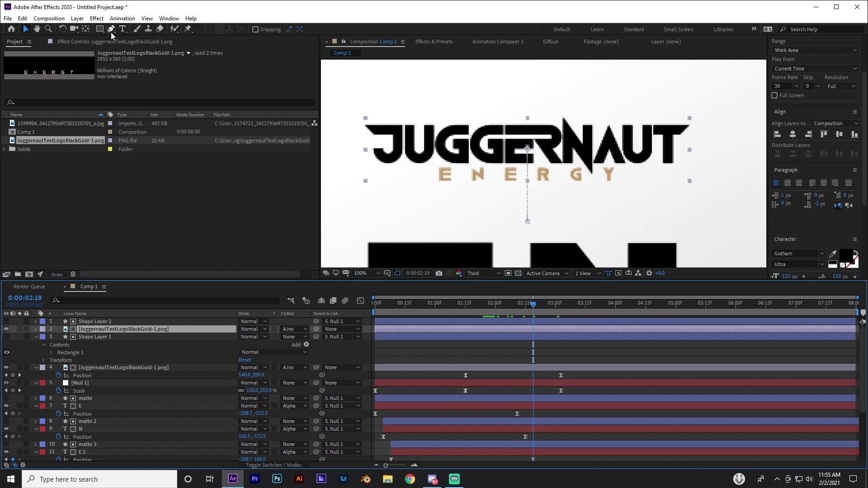
pyautogui.press('g')
pyautogui.click(435, 165)
pyautogui.click(435, 181)
pyautogui.click(456, 187)
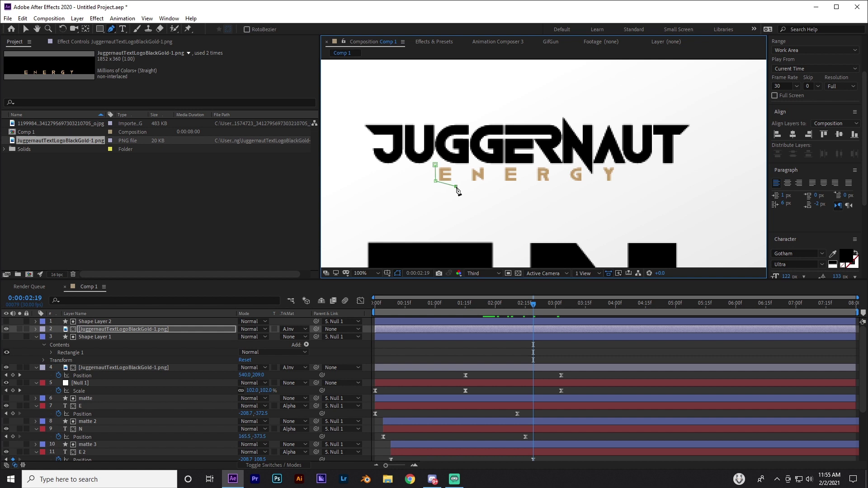
pyautogui.click(523, 188)
pyautogui.click(618, 188)
pyautogui.click(619, 173)
pyautogui.click(613, 162)
pyautogui.click(579, 164)
pyautogui.click(567, 167)
pyautogui.click(544, 164)
pyautogui.click(523, 167)
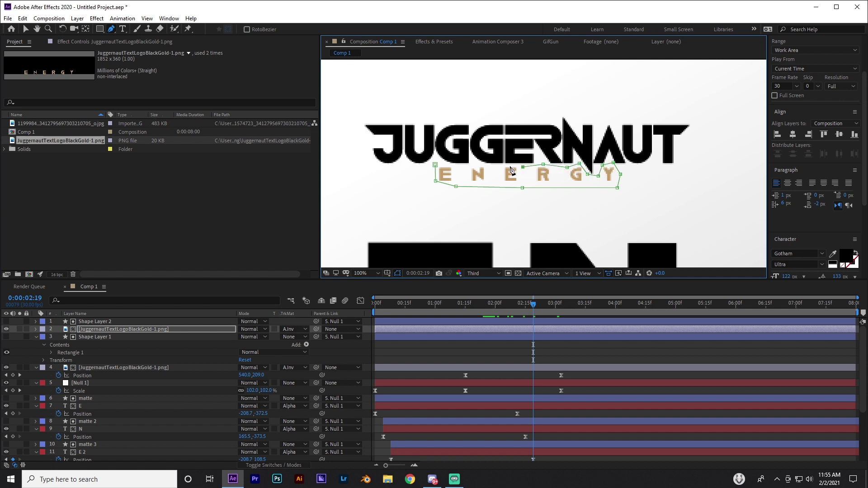
pyautogui.click(472, 165)
pyautogui.click(435, 165)
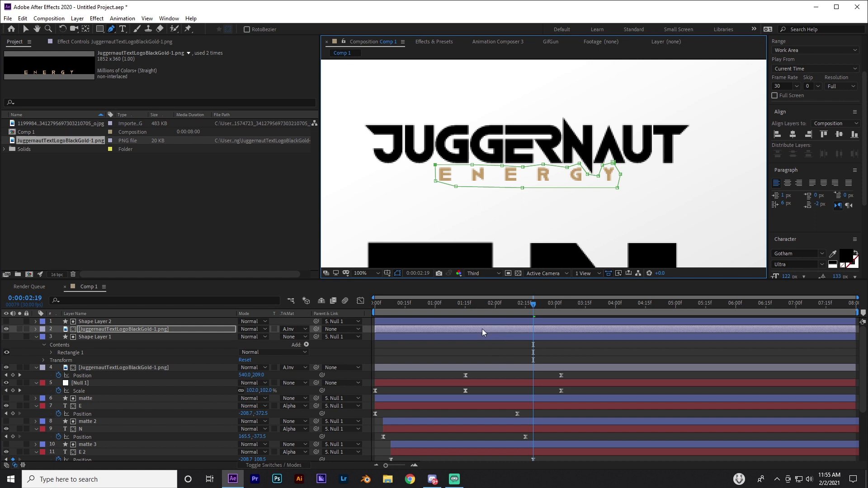
# Copy the ENERGY mask onto the lower Juggernaut logo layer and invert it there, checking both logo layers separately.
pyautogui.press('m')
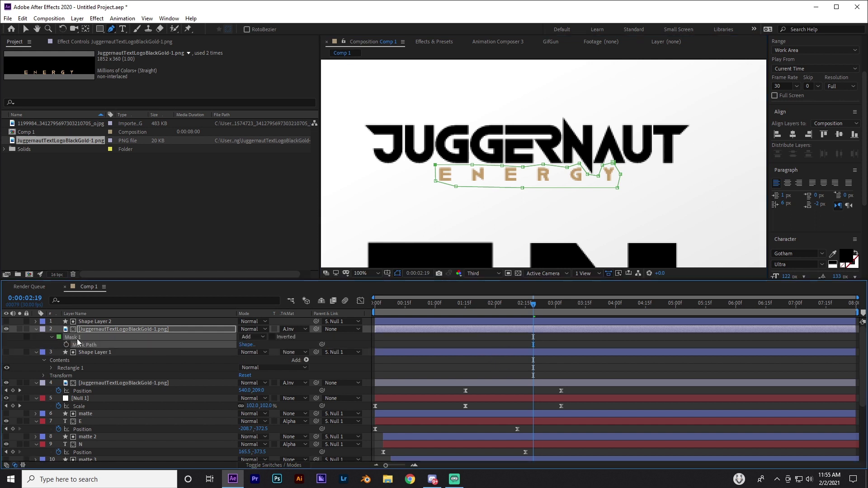
pyautogui.click(409, 383)
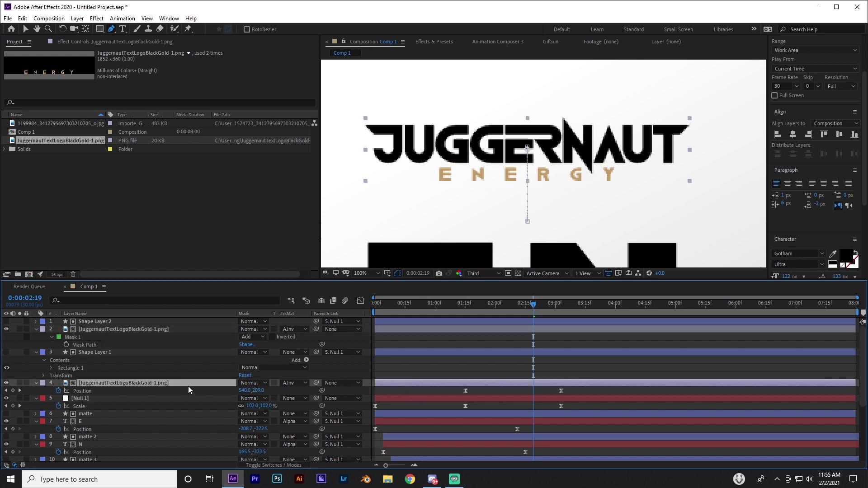
pyautogui.press('m')
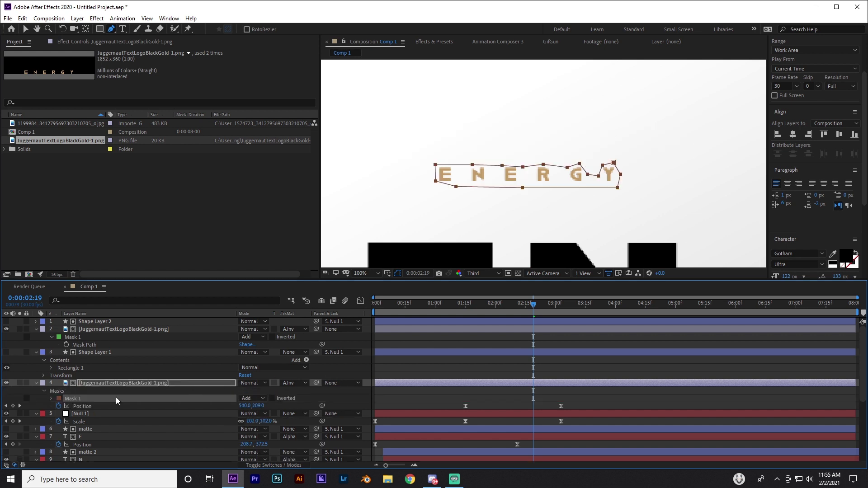
pyautogui.press('m')
pyautogui.press('m')
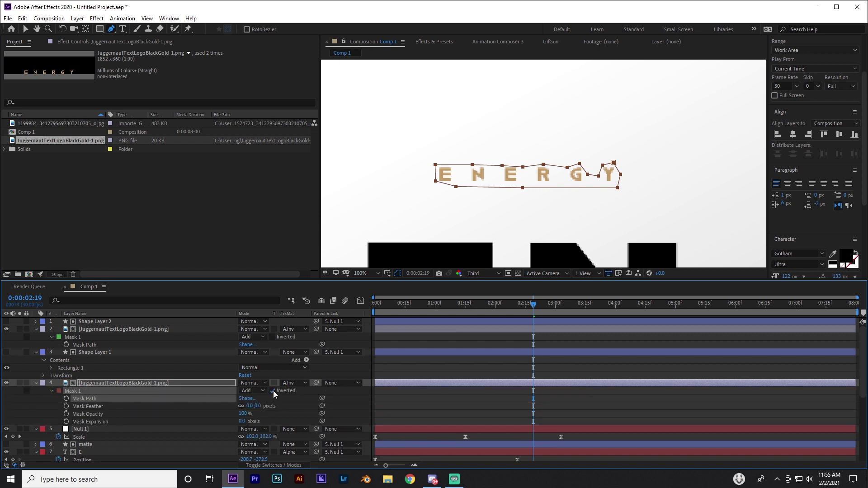
pyautogui.click(454, 408)
pyautogui.click(388, 329)
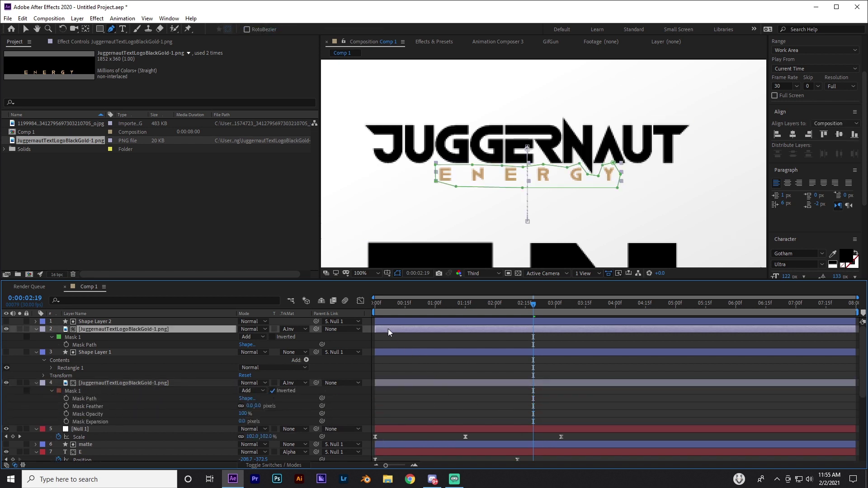
pyautogui.click(7, 328)
pyautogui.click(7, 329)
pyautogui.click(381, 390)
pyautogui.click(6, 383)
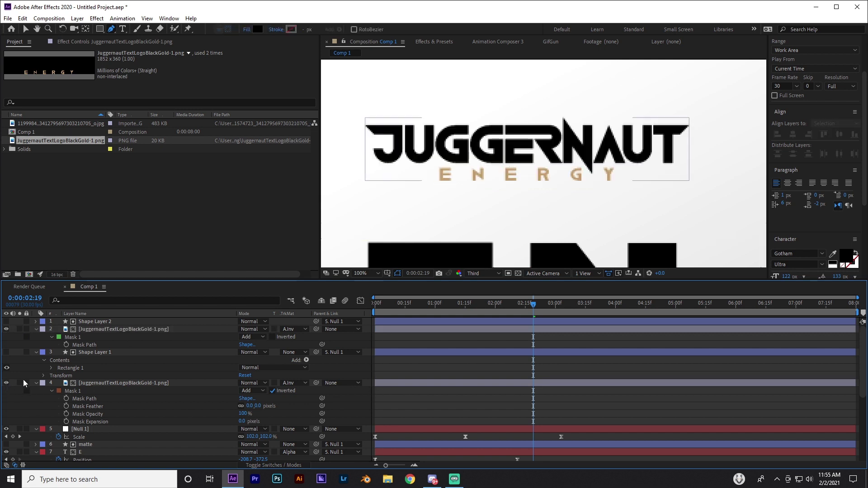
# Rename the upper masked logo layer energy and the lower one juggernaut.
pyautogui.click(110, 331)
pyautogui.press('Return')
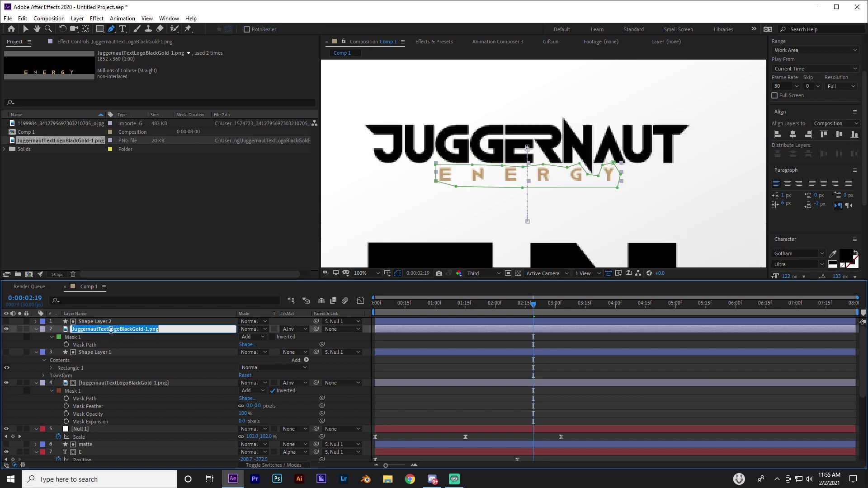
pyautogui.write('energy')
pyautogui.click(155, 346)
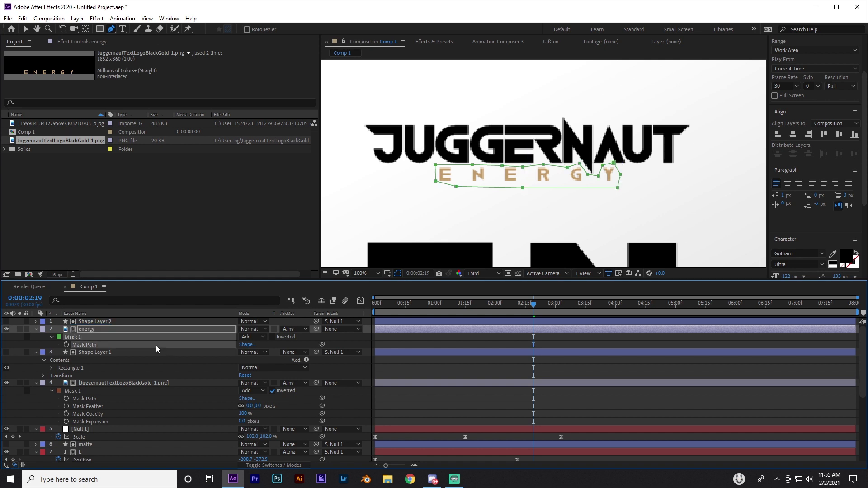
pyautogui.click(104, 382)
pyautogui.press('Return')
pyautogui.write('j')
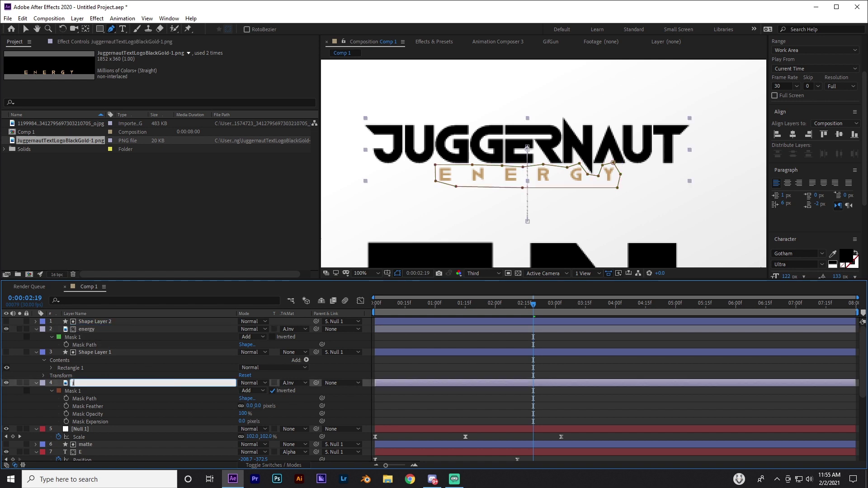
pyautogui.write('uggernaut')
pyautogui.press('Return')
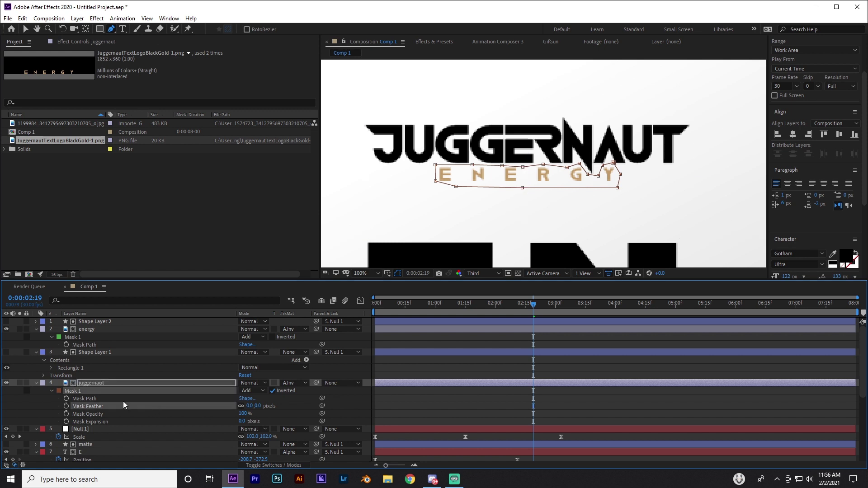
pyautogui.click(6, 383)
pyautogui.click(6, 383)
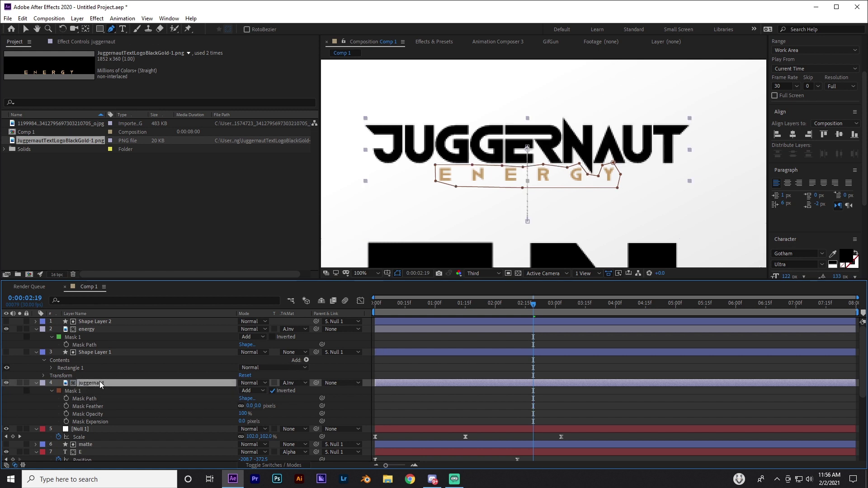
# Move Shape Layer 1 and the juggernaut layer together above Shape Layer 2, and collapse the logo layers' properties.
pyautogui.keyDown('shift'); pyautogui.click(96, 354); pyautogui.keyUp('shift')
pyautogui.moveTo(93, 351); pyautogui.dragTo(96, 319)
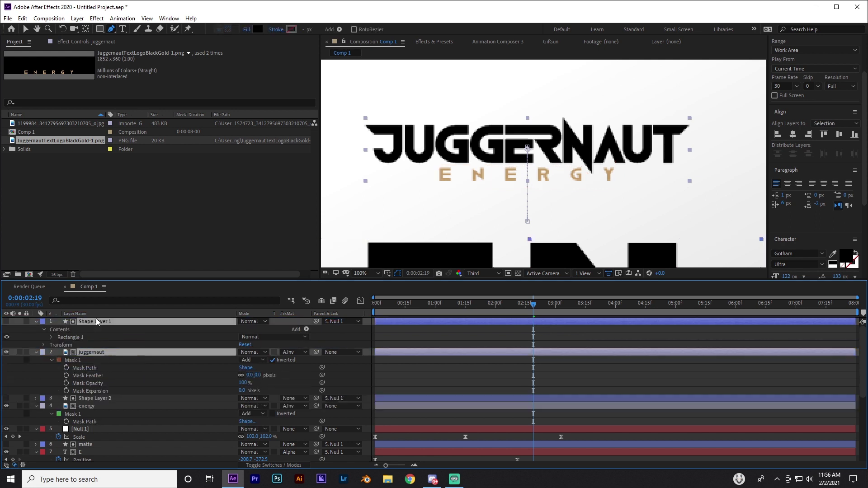
pyautogui.click(36, 321)
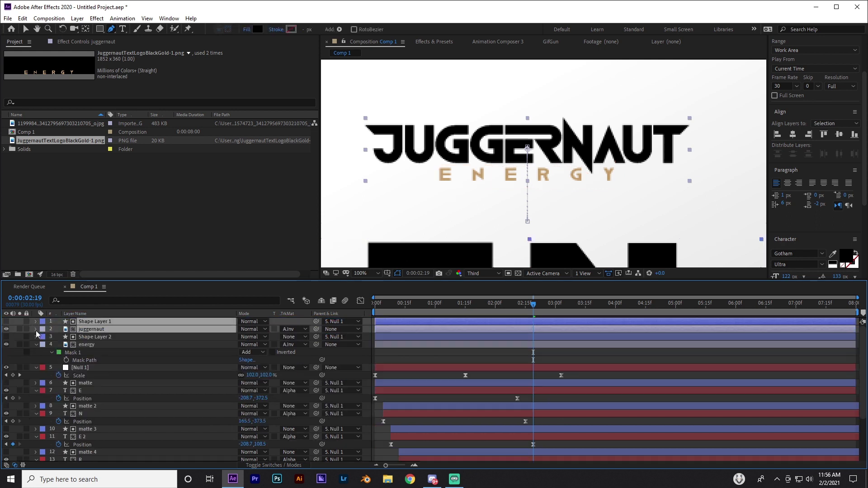
pyautogui.click(36, 329)
pyautogui.click(36, 344)
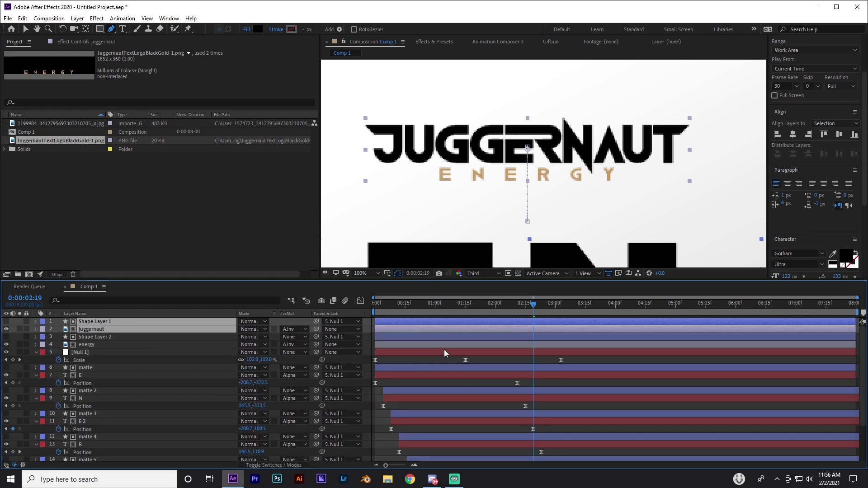
# Reveal the Position keyframes of juggernaut and energy, and shift energy's two keyframes about four frames later.
pyautogui.click(448, 360)
pyautogui.click(473, 330)
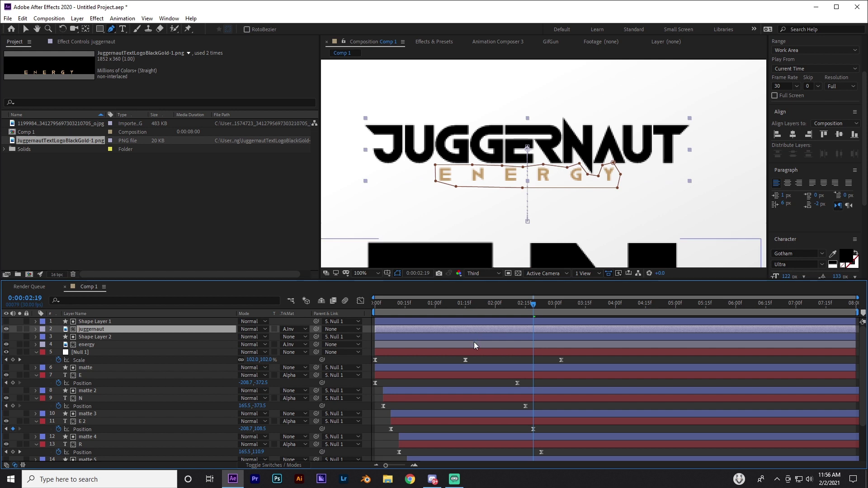
pyautogui.press('p')
pyautogui.click(476, 353)
pyautogui.press('p')
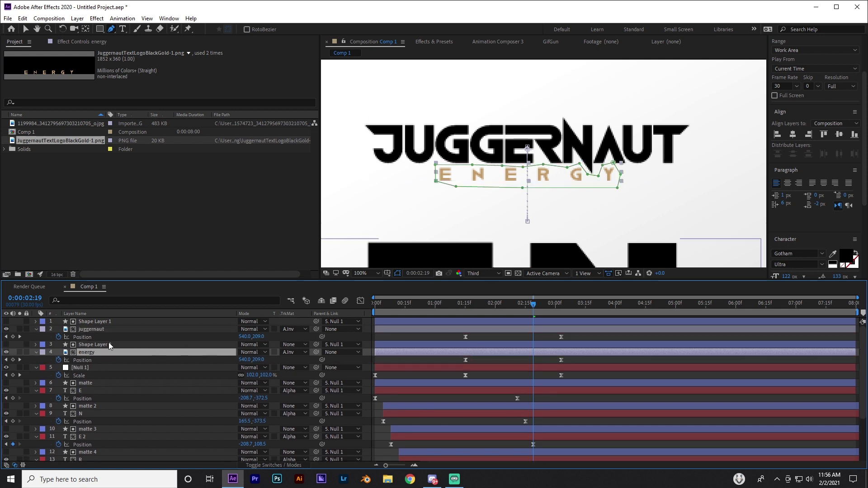
pyautogui.moveTo(459, 359); pyautogui.dragTo(567, 362)
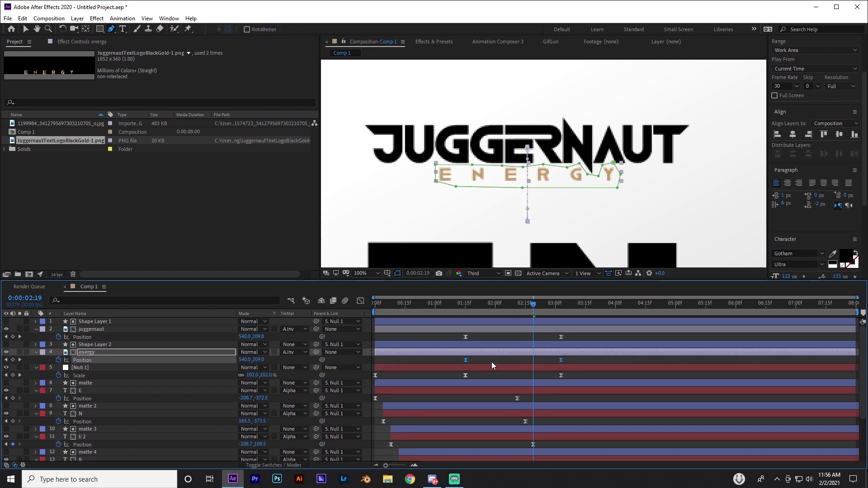
pyautogui.moveTo(465, 359); pyautogui.dragTo(473, 359)
pyautogui.moveTo(458, 307); pyautogui.dragTo(557, 320)
pyautogui.click(598, 340)
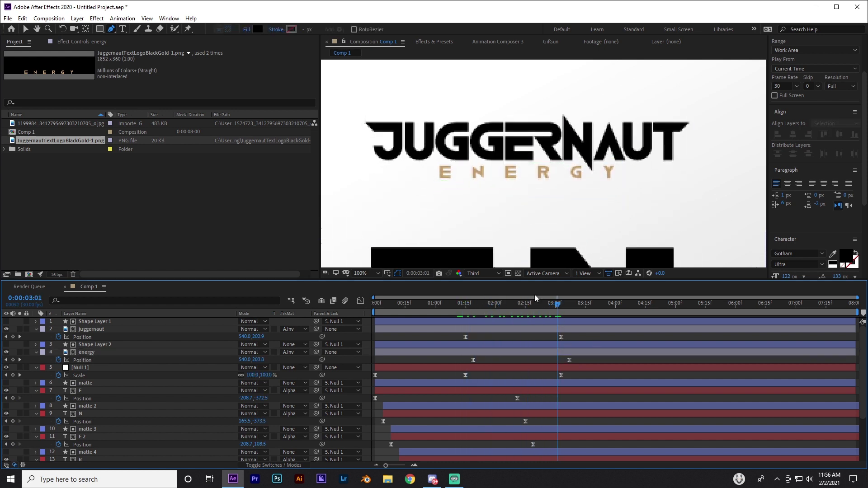
# Fit the whole composition in view and shift both logo layers' Position keyframes about eight frames later.
pyautogui.click(366, 274)
pyautogui.click(365, 283)
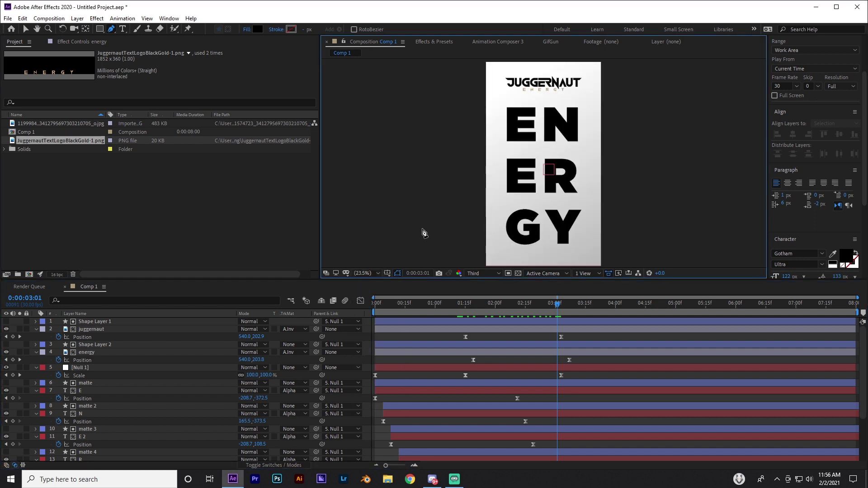
pyautogui.click(425, 201)
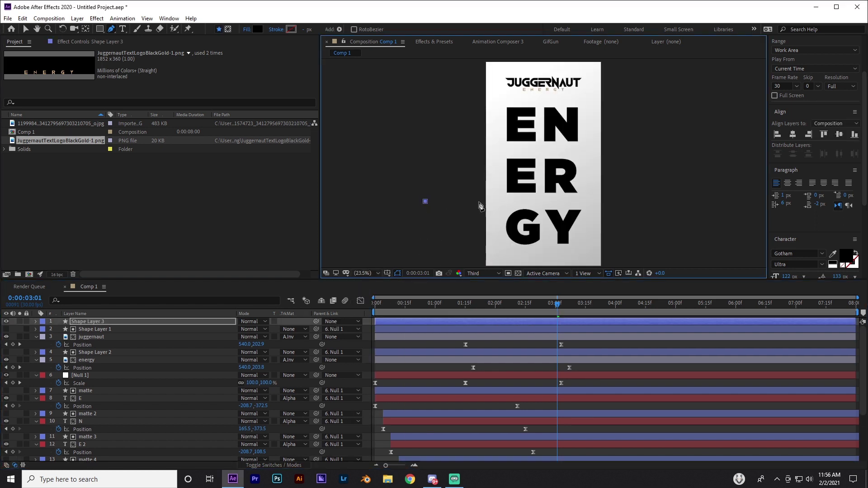
pyautogui.click(447, 344)
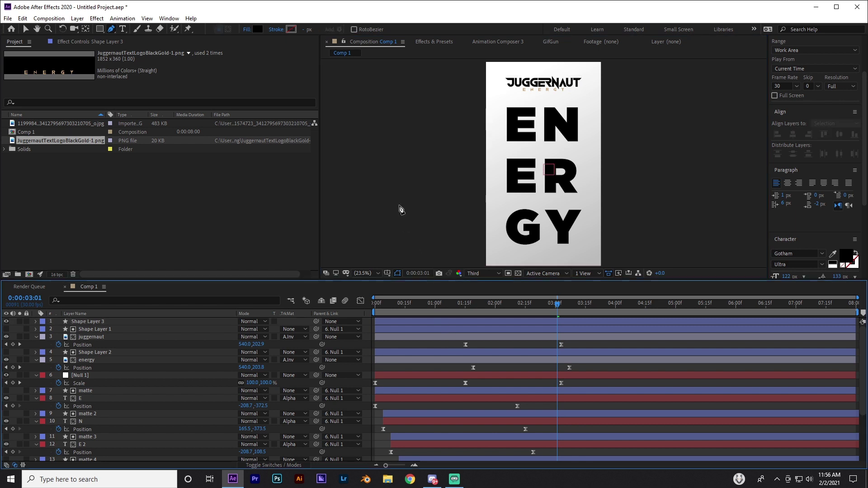
pyautogui.moveTo(397, 305); pyautogui.dragTo(592, 370)
pyautogui.moveTo(466, 344); pyautogui.dragTo(481, 345)
pyautogui.click(469, 343)
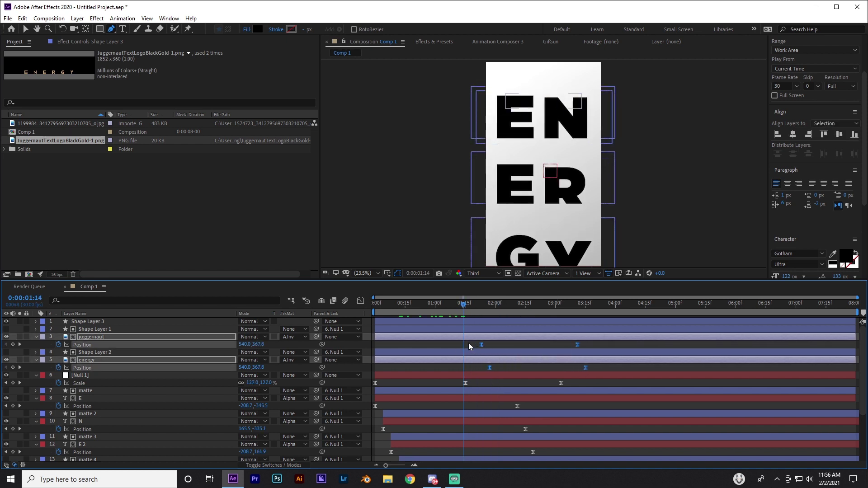
# Shift both logo layers' Position keyframes further, starting juggernaut's rise at 0:00:02:04 and keeping energy's offset.
pyautogui.moveTo(446, 304); pyautogui.dragTo(532, 316)
pyautogui.moveTo(468, 342); pyautogui.dragTo(591, 371)
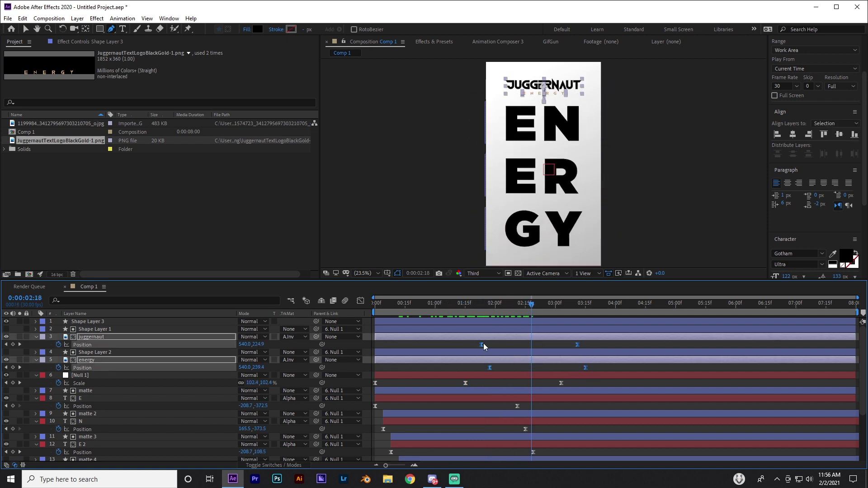
pyautogui.moveTo(484, 343); pyautogui.dragTo(502, 347)
pyautogui.moveTo(468, 343); pyautogui.dragTo(590, 371)
pyautogui.moveTo(484, 346); pyautogui.dragTo(506, 345)
pyautogui.moveTo(452, 309); pyautogui.dragTo(504, 317)
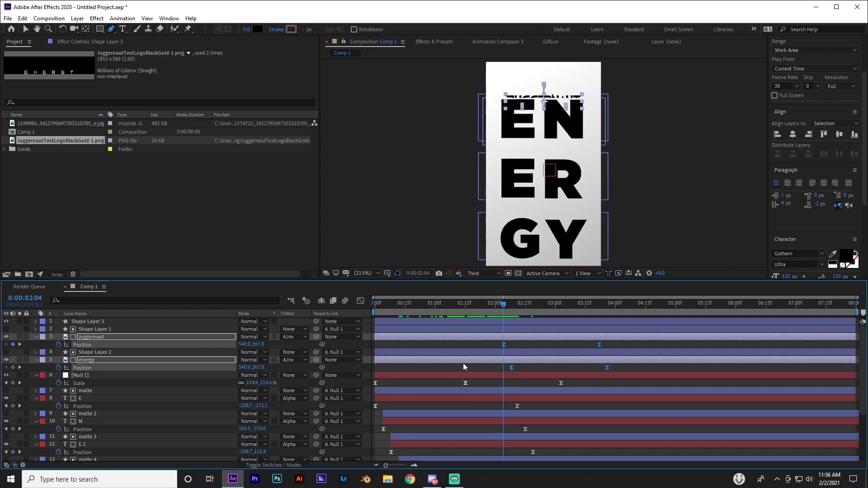
pyautogui.click(405, 345)
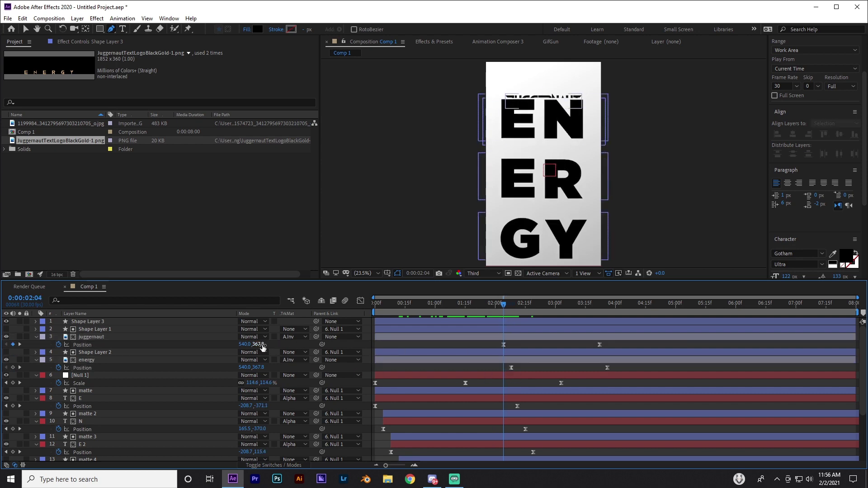
# Lower the starting Y position of juggernaut and energy together at 0:00:02:04, and restore energy's first keyframe to its delayed time.
pyautogui.click(512, 367)
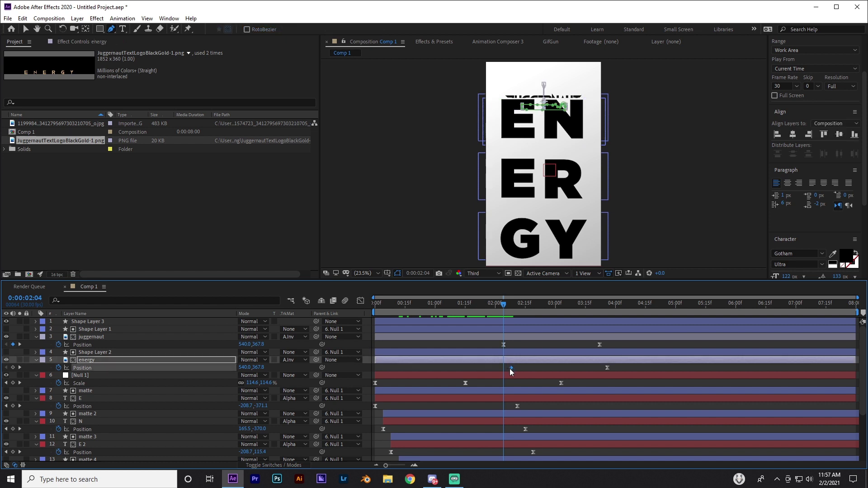
pyautogui.moveTo(514, 368); pyautogui.dragTo(504, 368)
pyautogui.keyDown('shift'); pyautogui.click(503, 344); pyautogui.keyUp('shift')
pyautogui.moveTo(263, 345); pyautogui.dragTo(329, 345)
pyautogui.click(500, 368)
pyautogui.click(505, 368)
pyautogui.moveTo(505, 368); pyautogui.dragTo(511, 368)
pyautogui.moveTo(505, 308); pyautogui.dragTo(578, 313)
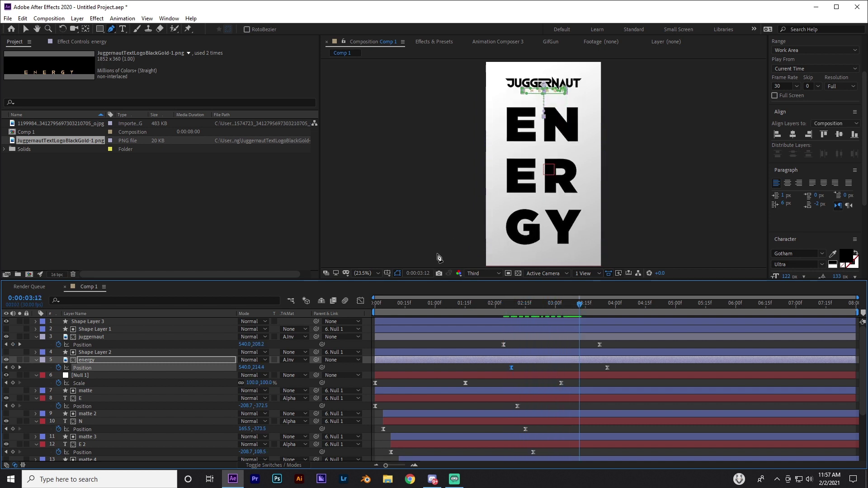
# Switch to the Selection tool and review the full animation in a 12.5% composition view, ending at 0:00:04:08.
pyautogui.click(370, 274)
pyautogui.click(396, 280)
pyautogui.click(448, 227)
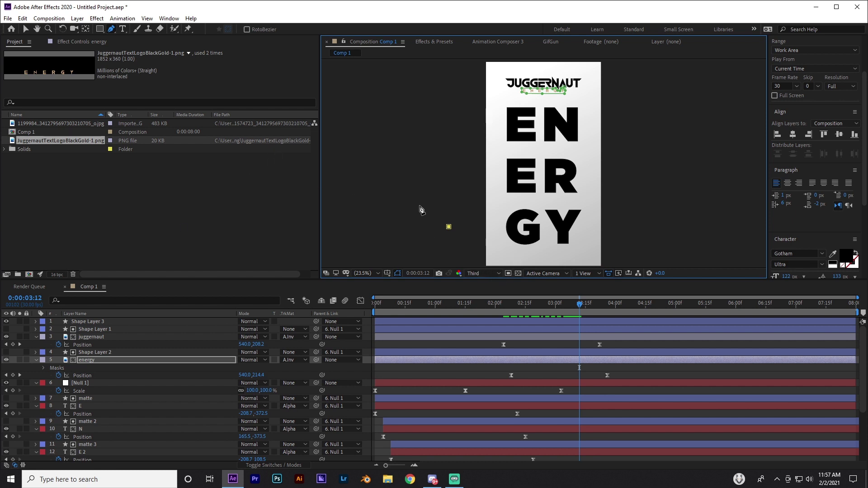
pyautogui.click(25, 28)
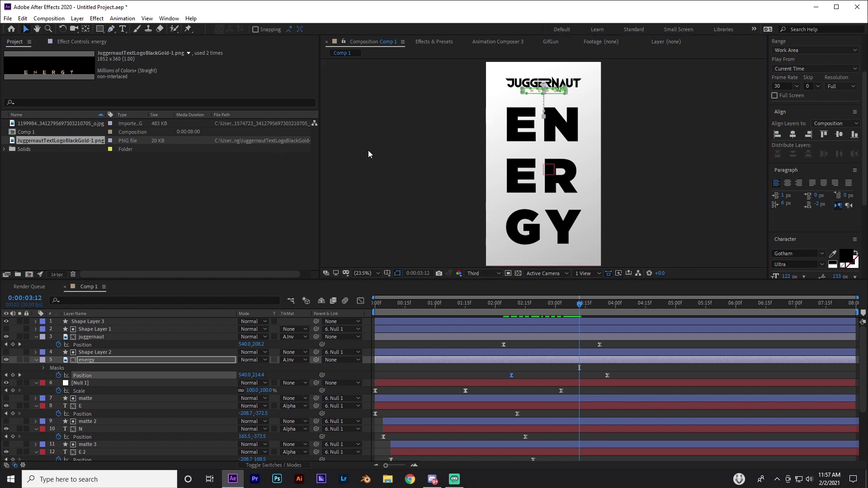
pyautogui.click(368, 151)
pyautogui.press(',')
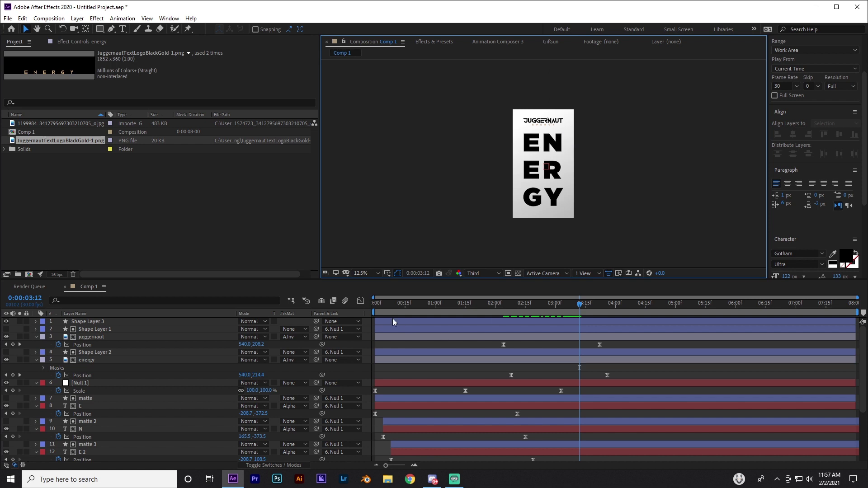
pyautogui.moveTo(392, 305); pyautogui.dragTo(631, 316)
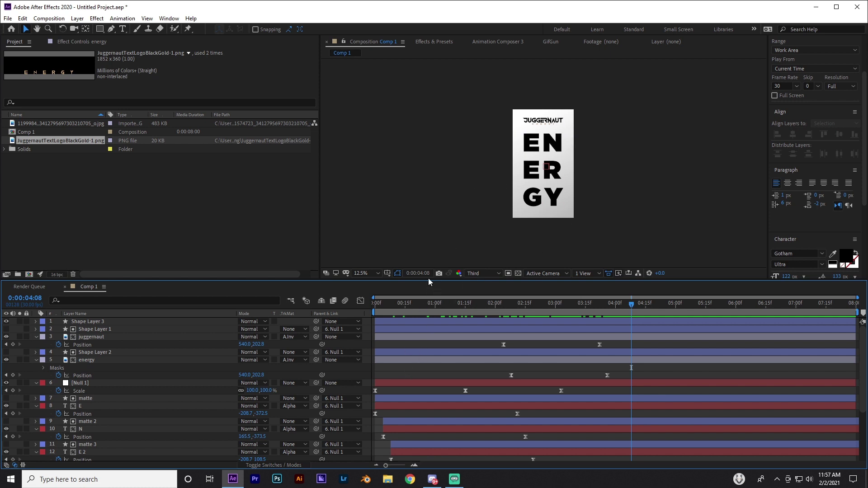
# Pre-compose all layers from Null 1 through Y into a new composition named Pre-comp 1, moving all attributes into it.
pyautogui.press('u')
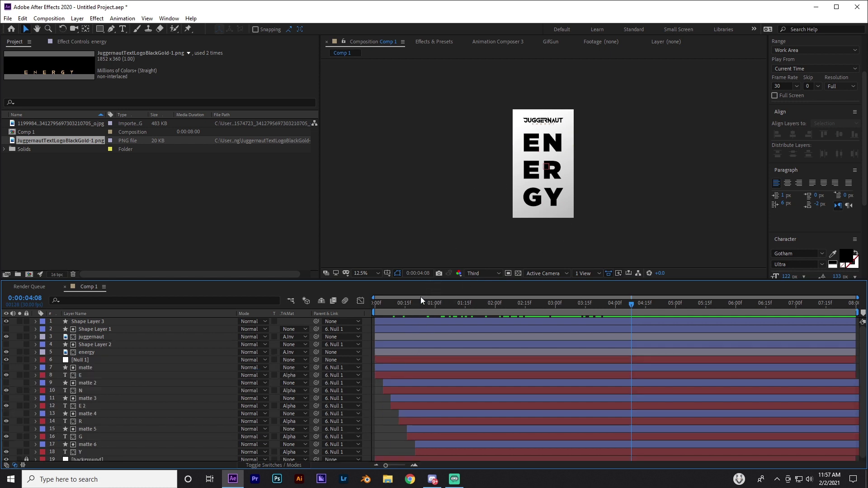
pyautogui.moveTo(428, 280); pyautogui.dragTo(436, 248)
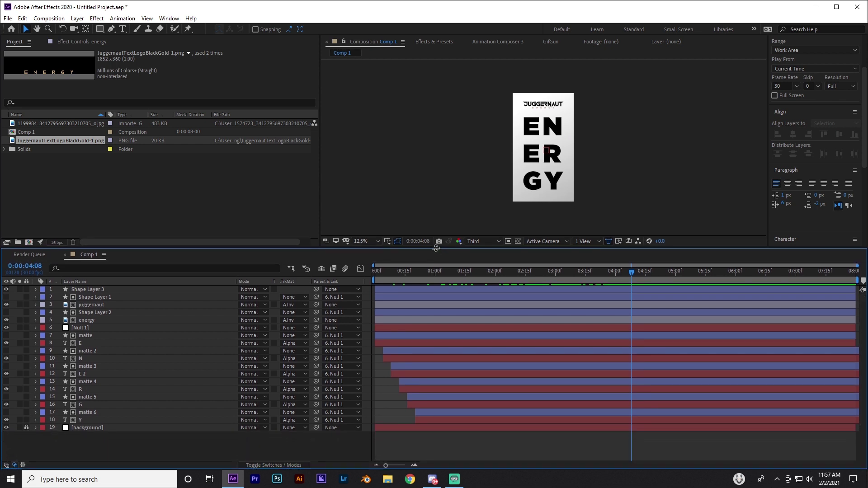
pyautogui.click(85, 419)
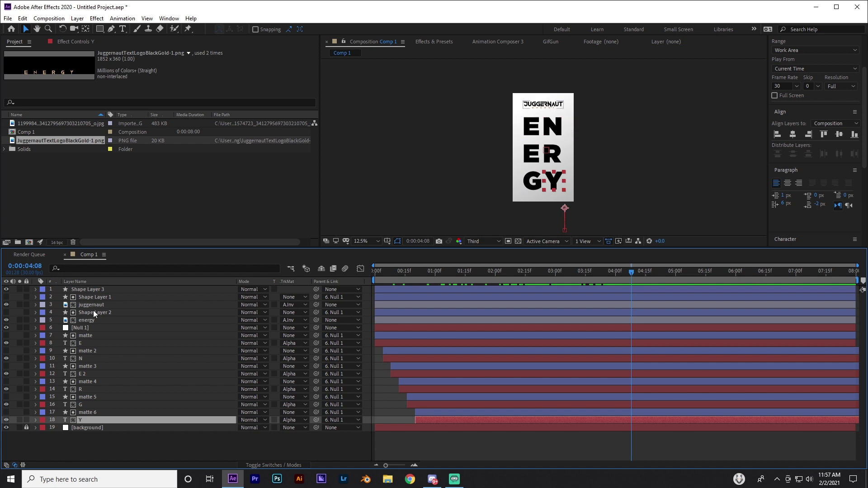
pyautogui.keyDown('shift'); pyautogui.click(91, 327); pyautogui.keyUp('shift')
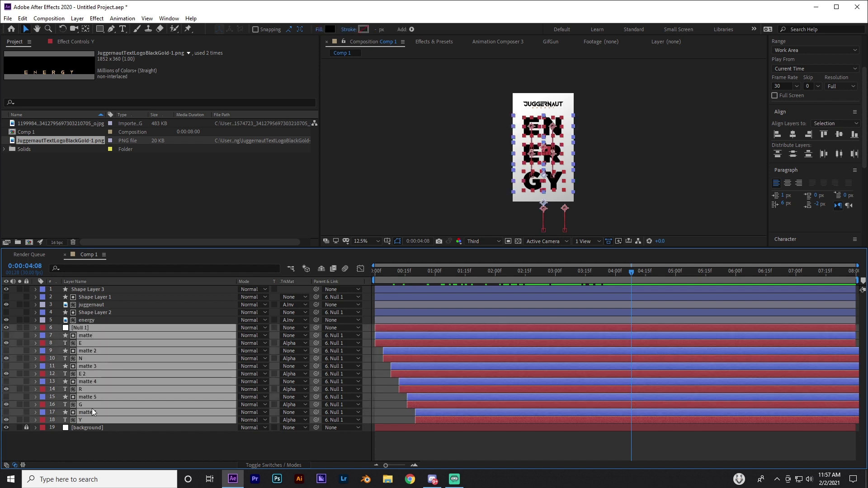
pyautogui.rightClick(96, 330)
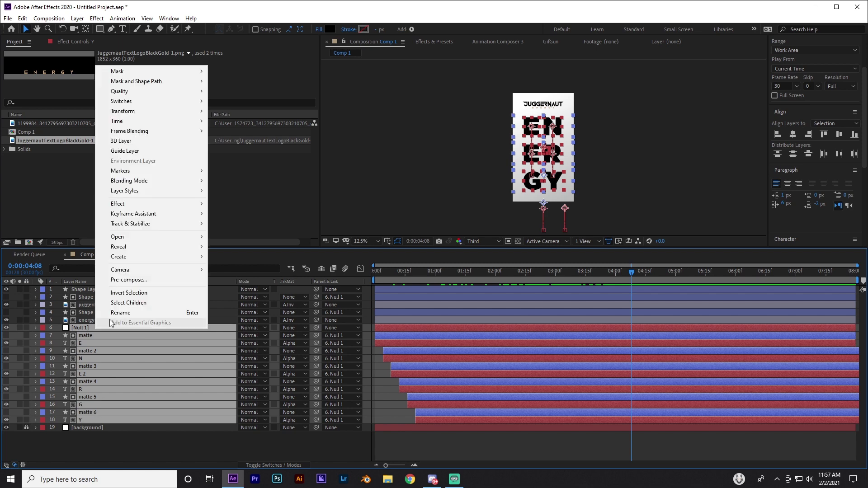
pyautogui.click(145, 281)
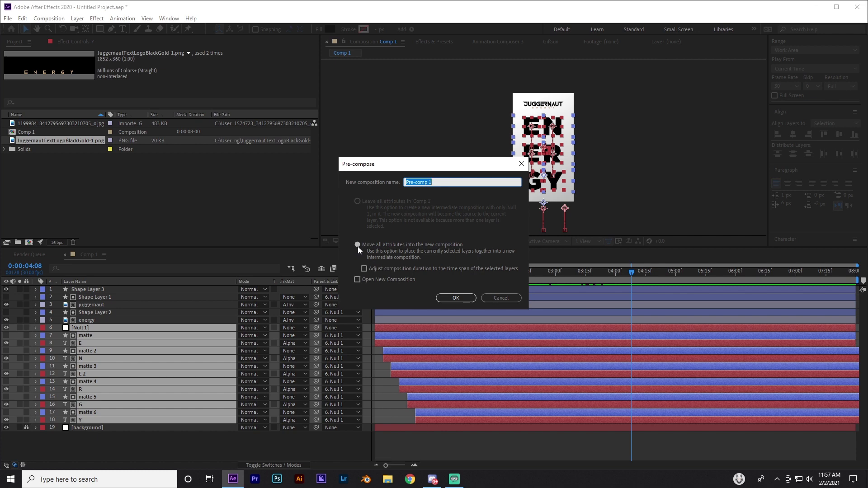
pyautogui.click(450, 298)
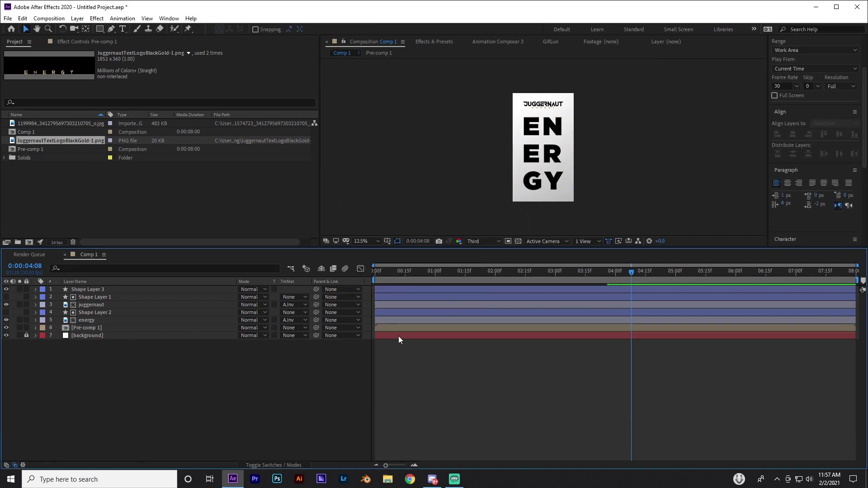
pyautogui.click(4, 328)
pyautogui.click(4, 329)
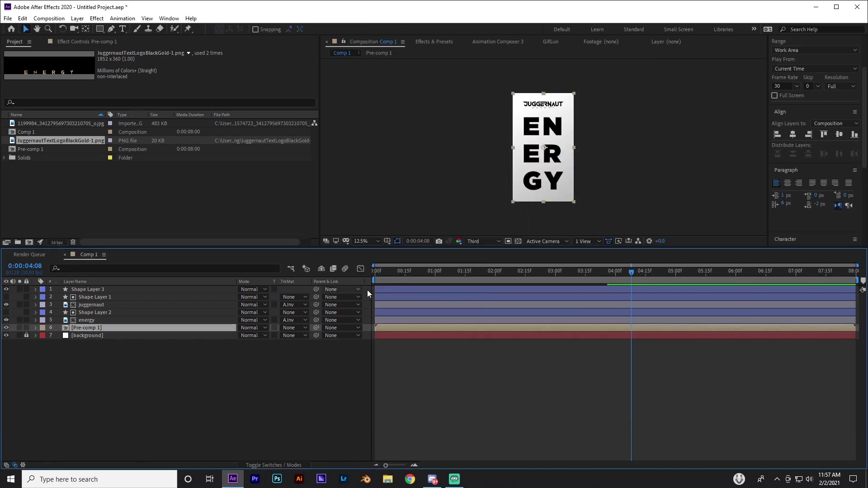
# Place the imported photo directly below Pre-comp 1 and set its track matte to Alpha Matte "[Pre-comp 1]".
pyautogui.moveTo(397, 272); pyautogui.dragTo(543, 286)
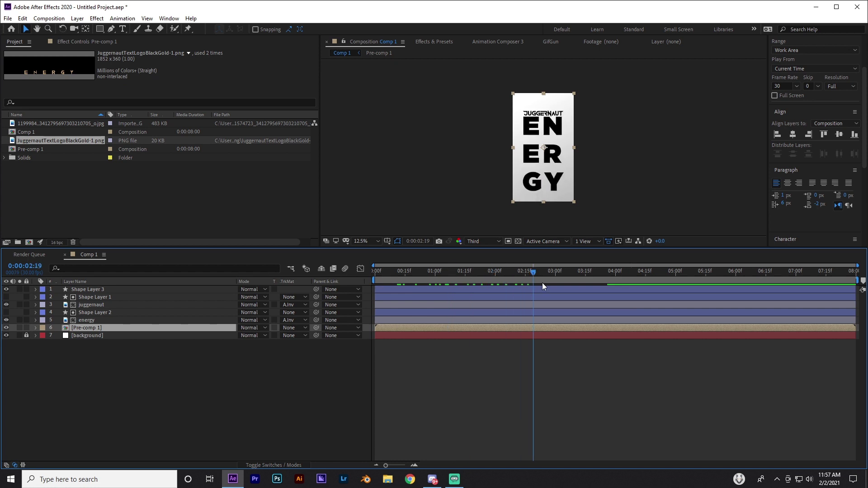
pyautogui.click(67, 124)
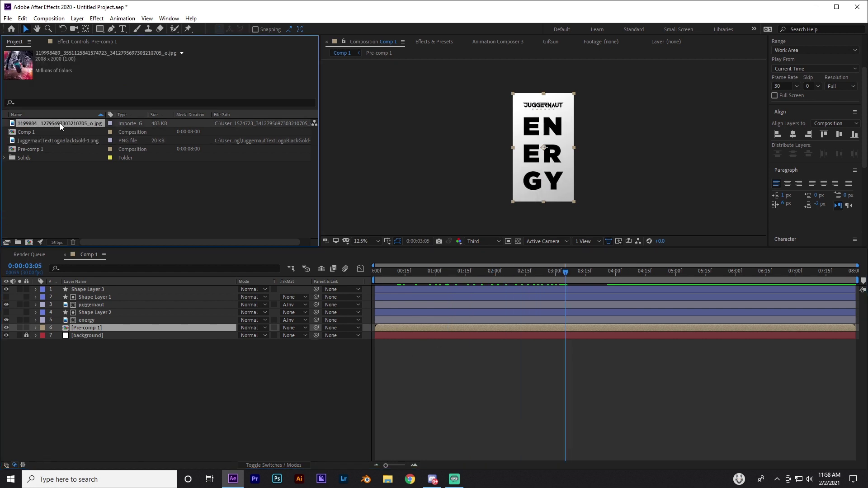
pyautogui.moveTo(60, 123); pyautogui.dragTo(102, 331)
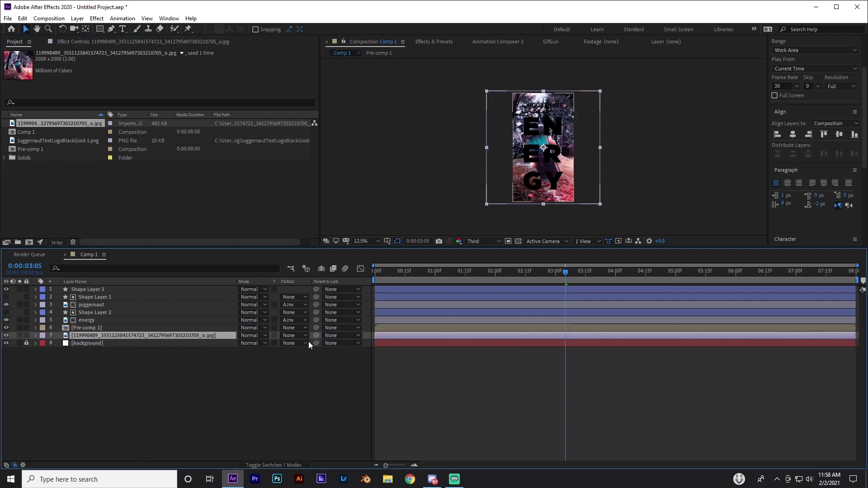
pyautogui.click(294, 335)
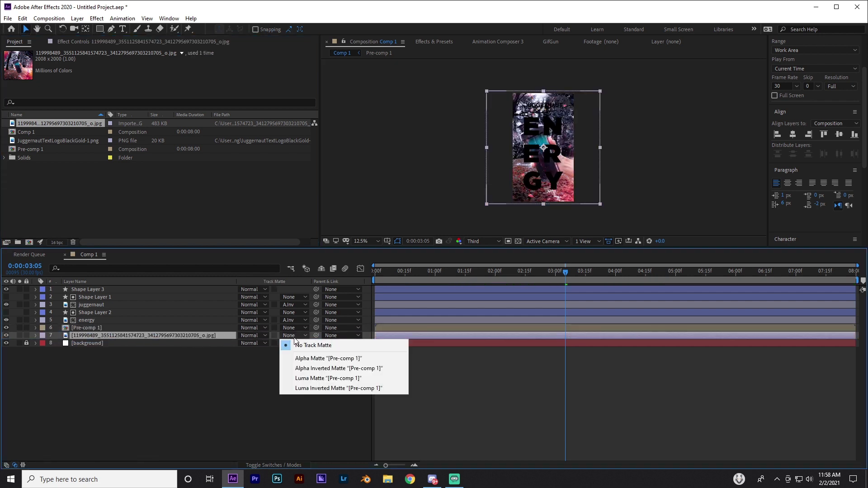
pyautogui.click(313, 357)
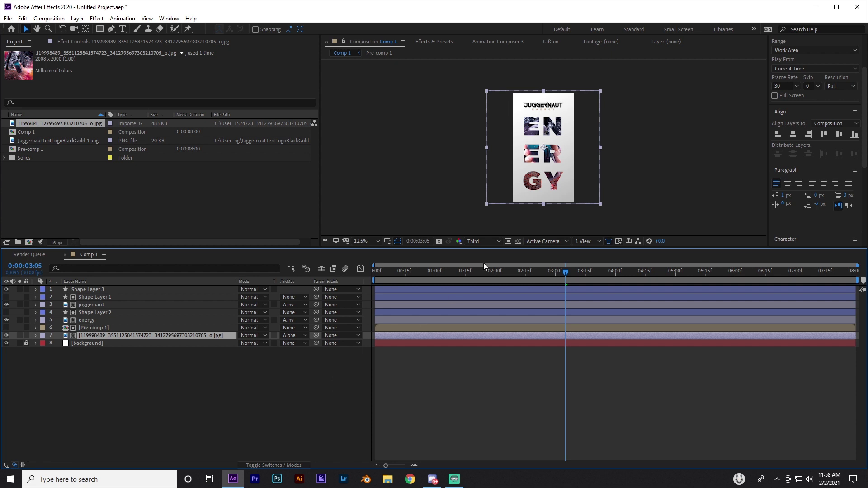
# Start Scale keyframing on the photo layer with a keyframe at 0:00:01:15.
pyautogui.scroll(5, 553, 129)
pyautogui.scroll(-3, 552, 135)
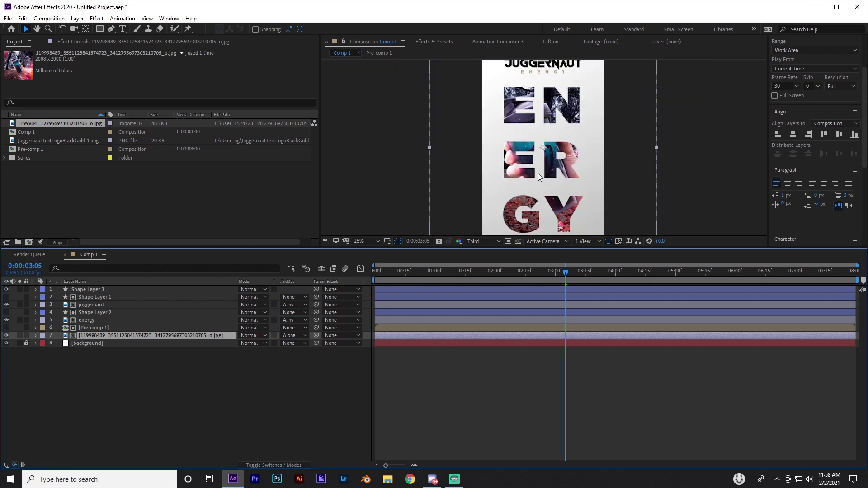
pyautogui.scroll(-2, 514, 160)
pyautogui.scroll(2, 520, 171)
pyautogui.click(364, 240)
pyautogui.click(364, 272)
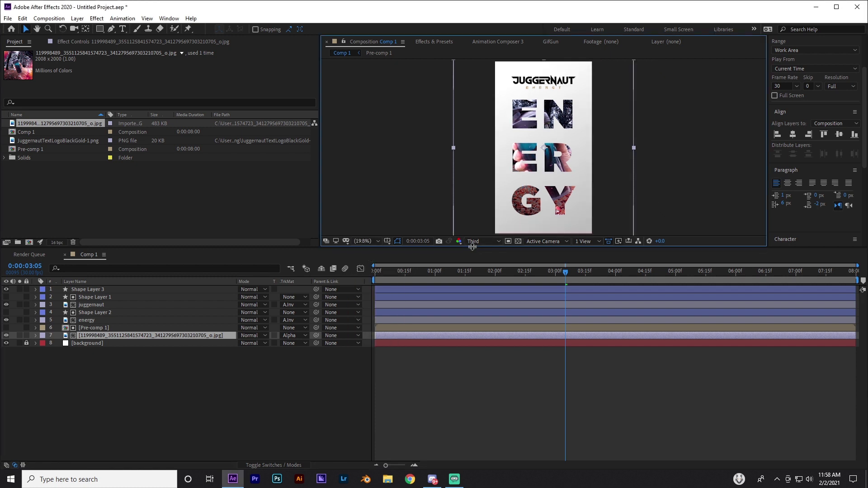
pyautogui.moveTo(476, 247); pyautogui.dragTo(474, 296)
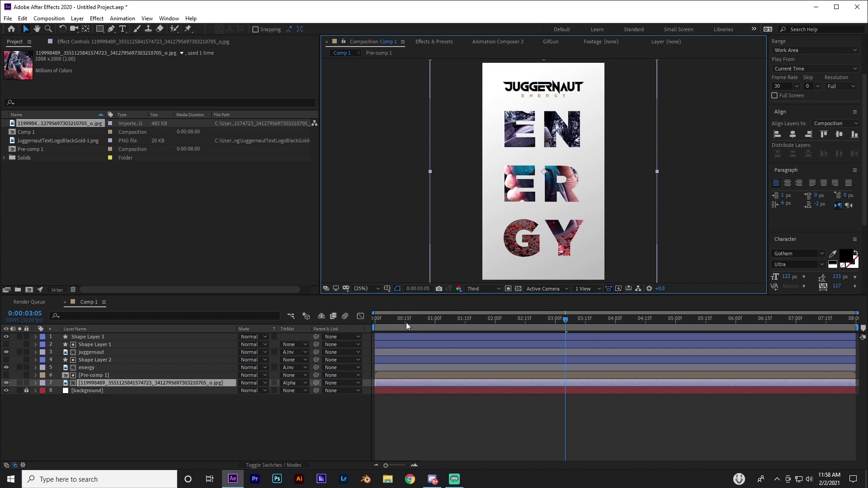
pyautogui.moveTo(406, 320); pyautogui.dragTo(465, 321)
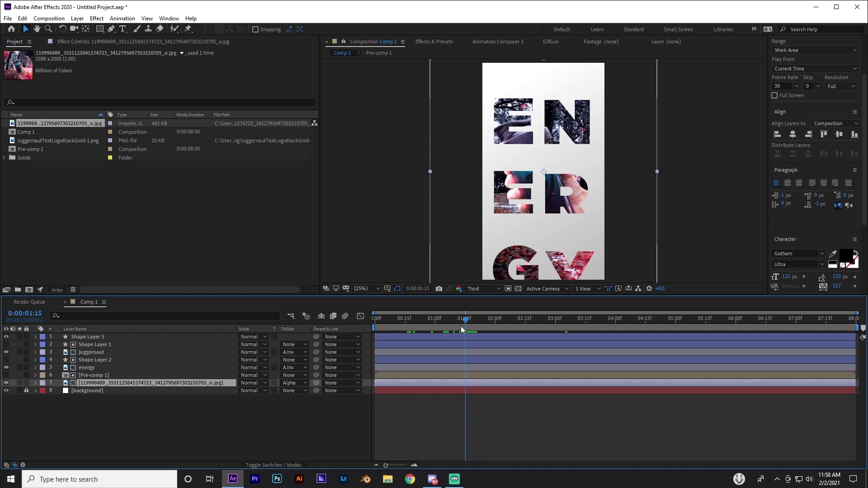
pyautogui.press('s')
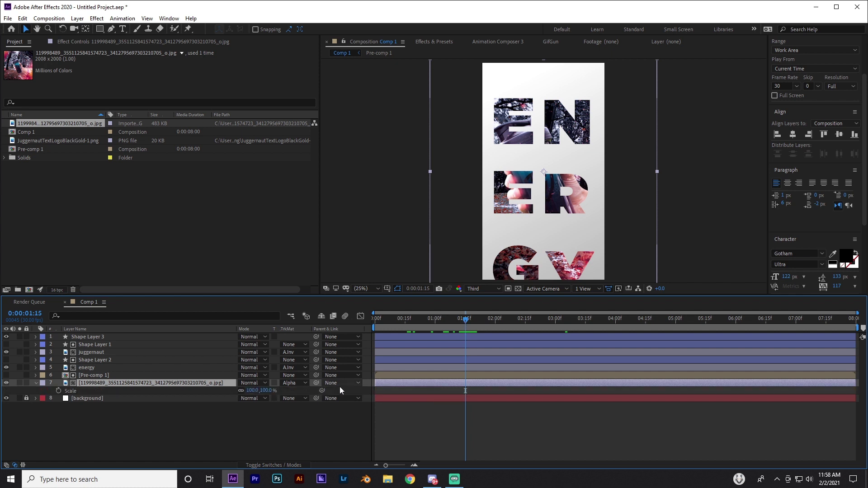
pyautogui.click(58, 391)
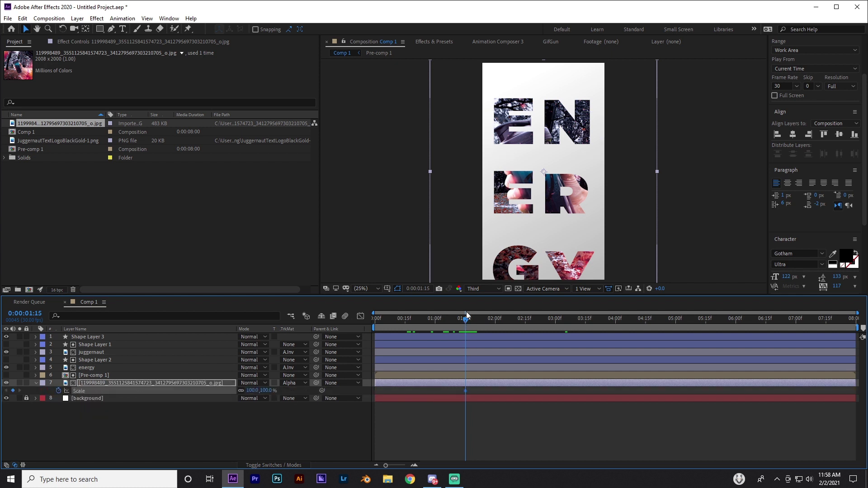
# Add Scale keyframes to the photo layer at 0:00:03:00 and 0:00:00:00.
pyautogui.moveTo(472, 321); pyautogui.dragTo(555, 323)
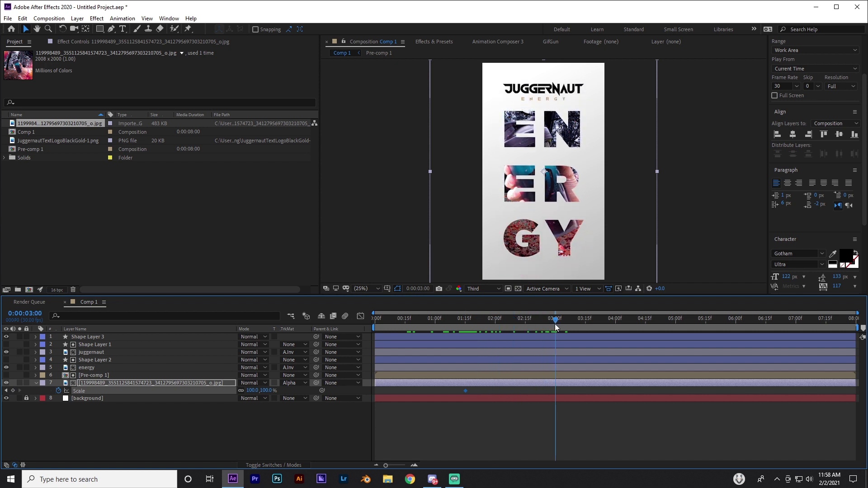
pyautogui.click(12, 391)
pyautogui.moveTo(392, 319); pyautogui.dragTo(343, 325)
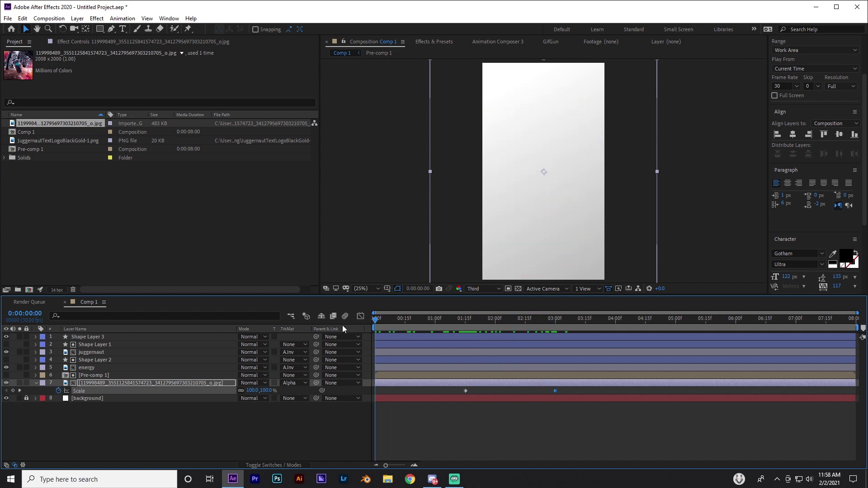
pyautogui.click(13, 390)
# Set the photo's Scale keyframes to 102% at 0:00:01:15, 154% at 0:00:03:00 and about 153% at 0:00:00:00.
pyautogui.moveTo(460, 322); pyautogui.dragTo(466, 324)
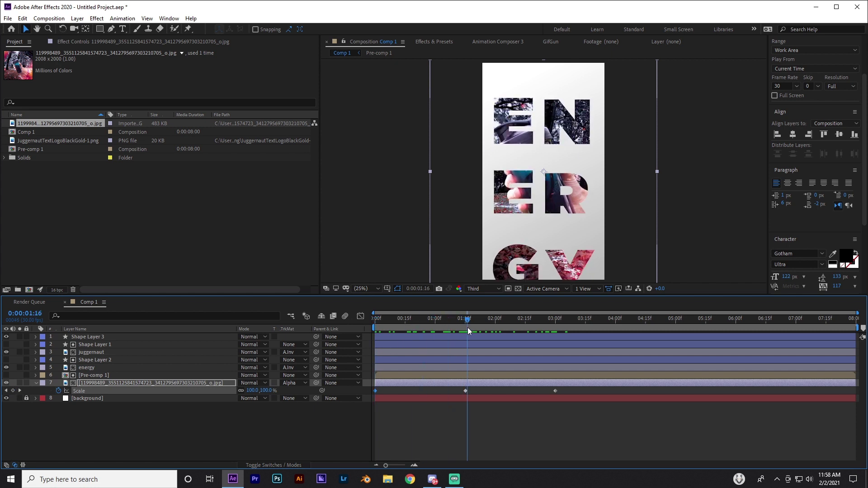
pyautogui.moveTo(266, 391); pyautogui.dragTo(269, 391)
pyautogui.scroll(-1, 424, 249)
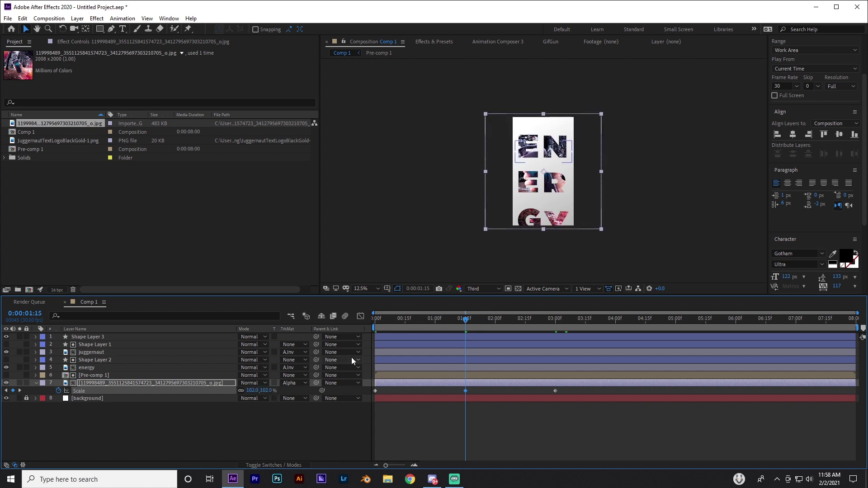
pyautogui.click(555, 319)
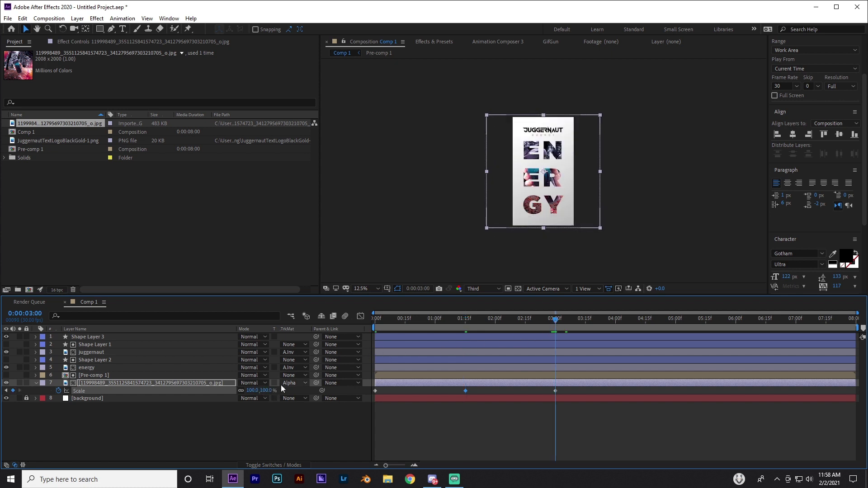
pyautogui.moveTo(267, 391); pyautogui.dragTo(291, 390)
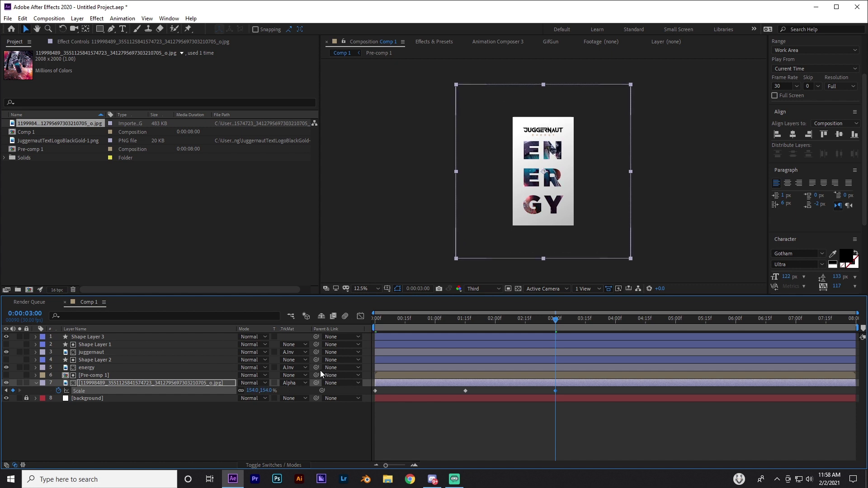
pyautogui.moveTo(383, 320); pyautogui.dragTo(365, 335)
pyautogui.moveTo(267, 390); pyautogui.dragTo(270, 391)
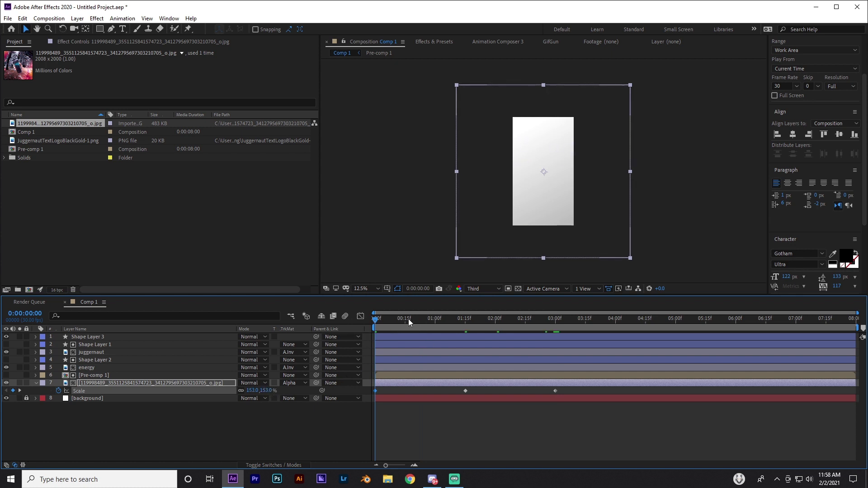
# Apply Easy Ease to the photo's three Scale keyframes and adjust their easing in the Graph Editor.
pyautogui.moveTo(376, 319); pyautogui.dragTo(462, 324)
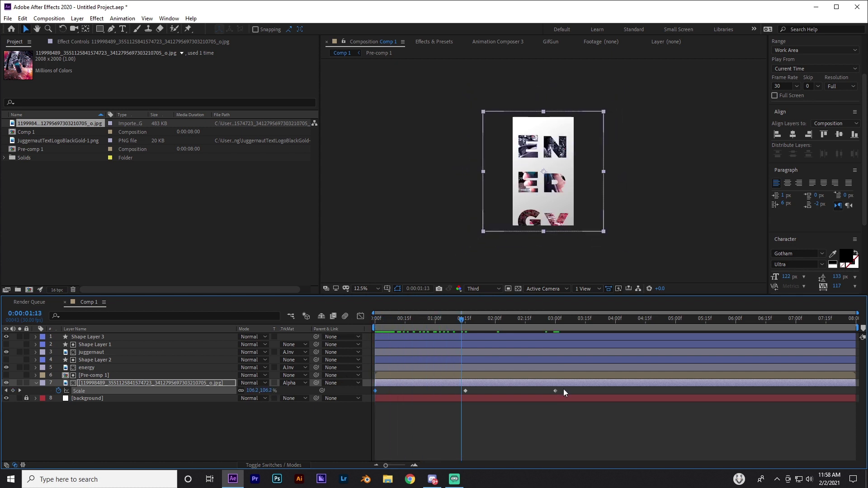
pyautogui.moveTo(563, 389); pyautogui.dragTo(372, 393)
pyautogui.press('F9')
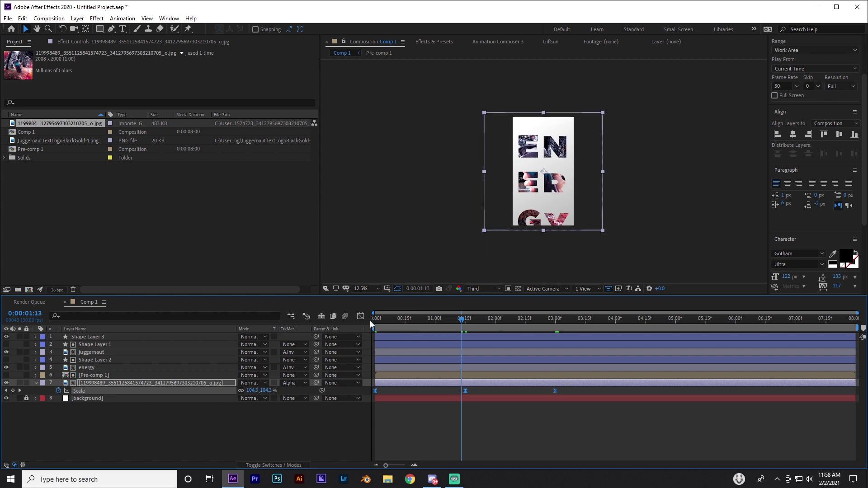
pyautogui.click(360, 316)
pyautogui.moveTo(567, 376); pyautogui.dragTo(403, 392)
pyautogui.click(376, 391)
pyautogui.click(360, 316)
# Reduce the photo's Scale keyframe at 0:00:03:00 to 129% and nudge the photo slightly upward behind the letters.
pyautogui.click(393, 319)
pyautogui.moveTo(406, 322); pyautogui.dragTo(557, 343)
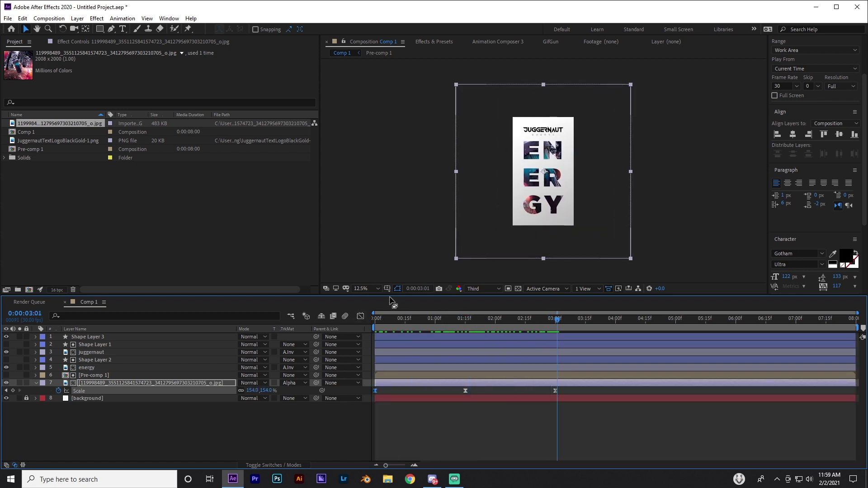
pyautogui.click(367, 288)
pyautogui.click(395, 324)
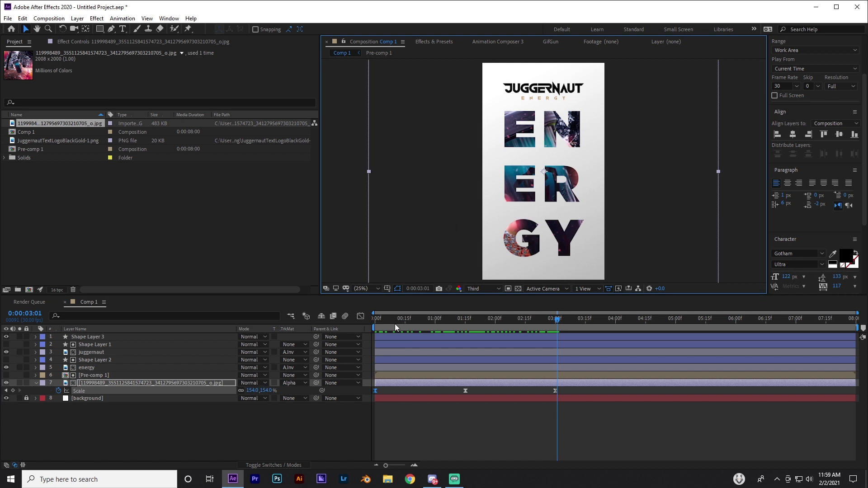
pyautogui.moveTo(394, 323); pyautogui.dragTo(554, 335)
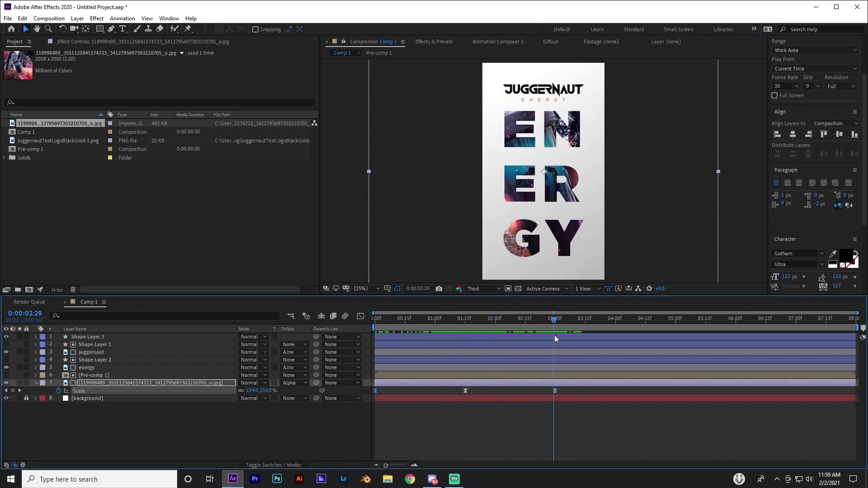
pyautogui.moveTo(270, 390); pyautogui.dragTo(259, 391)
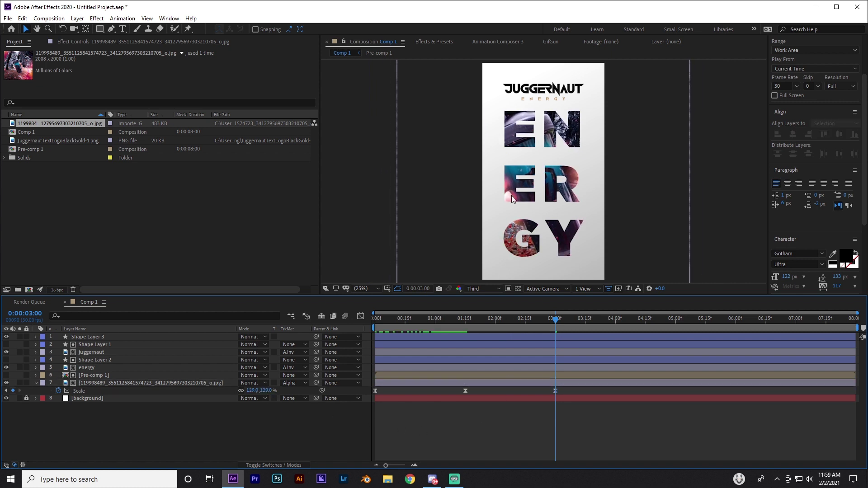
pyautogui.moveTo(509, 188)
pyautogui.mouseDown()
pyautogui.moveTo(497, 187)
pyautogui.moveTo(509, 185)
pyautogui.mouseUp()
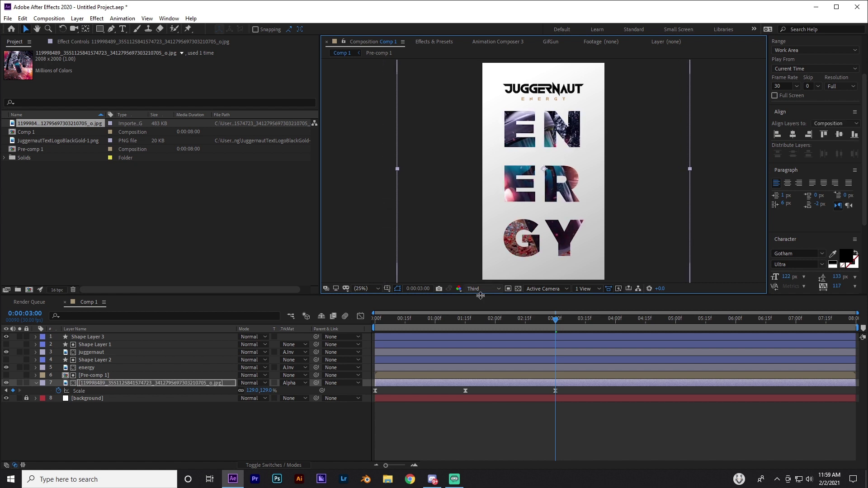
# Review the photo-filled lettering up to 0:00:03:22 and select the Pre-comp 1 layer.
pyautogui.moveTo(470, 319); pyautogui.dragTo(599, 317)
pyautogui.click(536, 401)
pyautogui.click(414, 375)
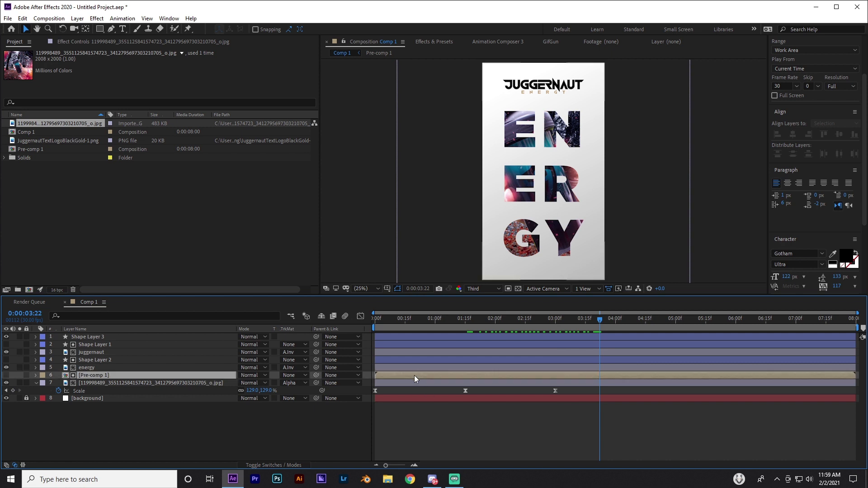
pyautogui.click(409, 426)
pyautogui.click(401, 376)
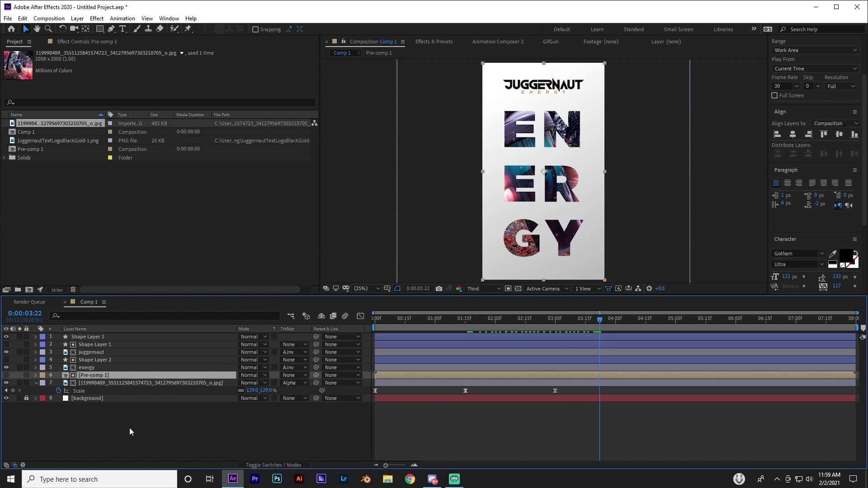
# Pre-compose the Pre-comp 1 layer and the photo layer together into a new composition named animation.
pyautogui.click(112, 382)
pyautogui.click(108, 375)
pyautogui.keyDown('shift'); pyautogui.click(130, 383); pyautogui.keyUp('shift')
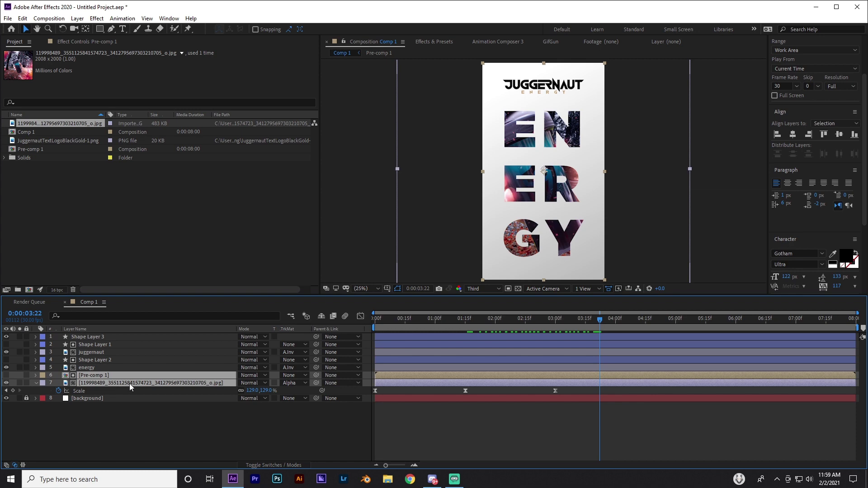
pyautogui.rightClick(173, 377)
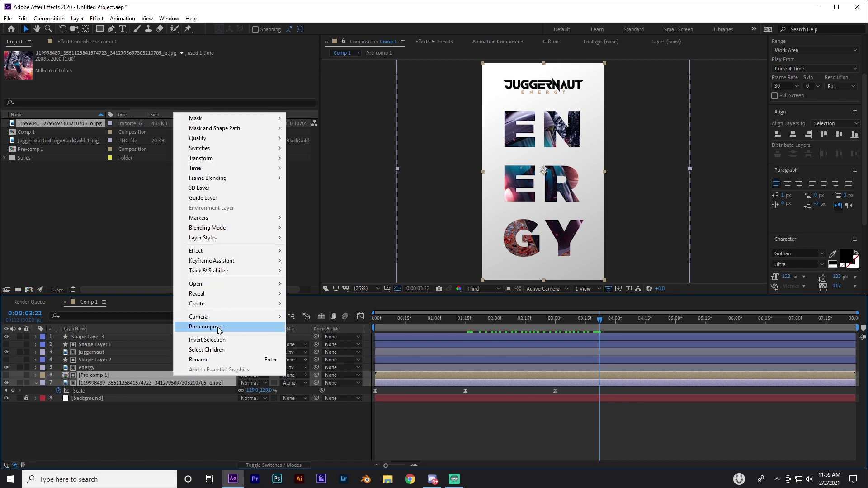
pyautogui.click(224, 327)
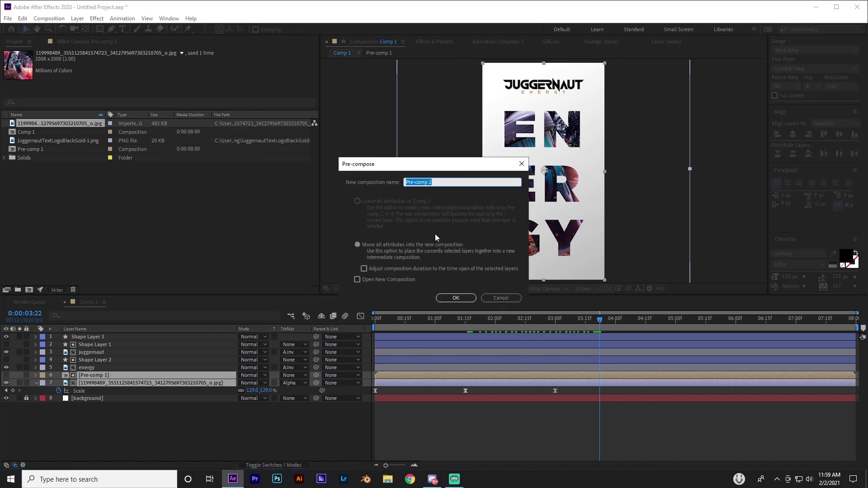
pyautogui.write('animation')
pyautogui.press('Return')
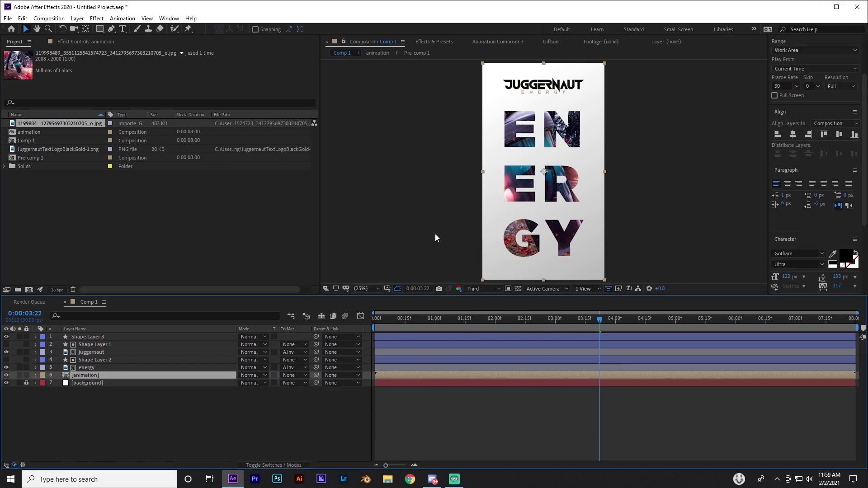
# Apply the Drop Shadow effect to the animation layer.
pyautogui.click(406, 383)
pyautogui.click(406, 377)
pyautogui.hotkey('ctrl', 'space')
pyautogui.write('drop')
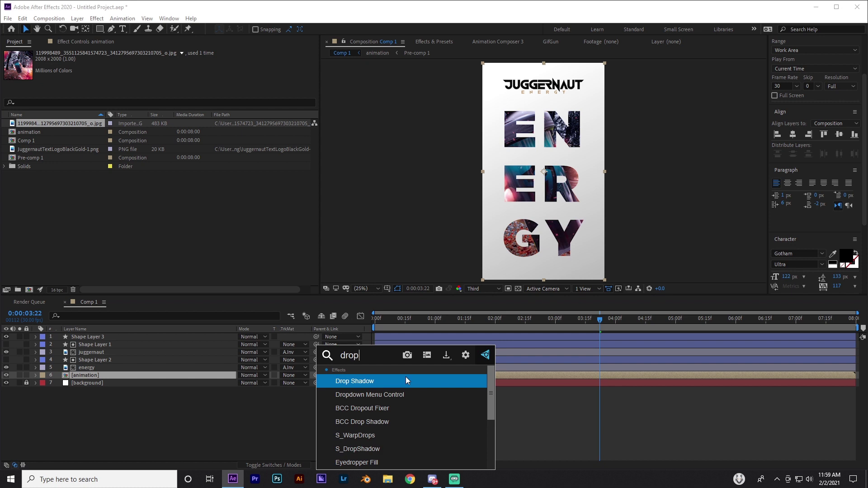
pyautogui.press('Return')
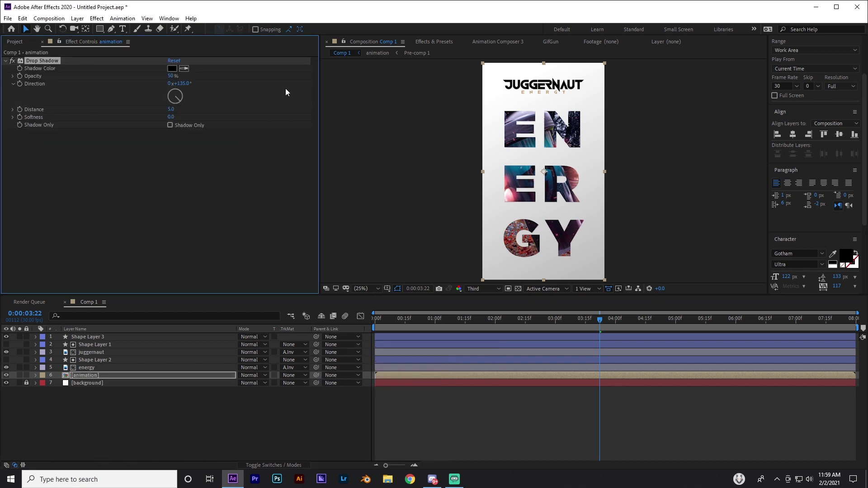
# Set the Drop Shadow's Distance to 30 and its Direction to 225°.
pyautogui.moveTo(170, 109); pyautogui.dragTo(201, 85)
pyautogui.click(183, 84)
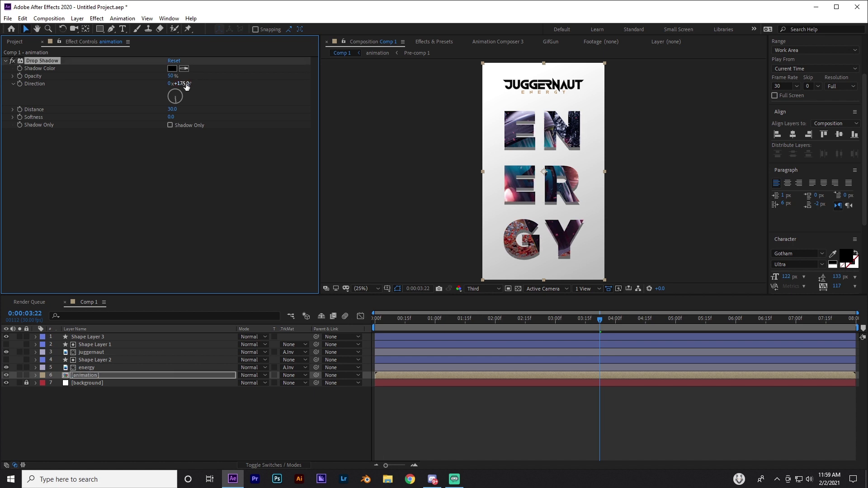
pyautogui.write('225')
pyautogui.press('Return')
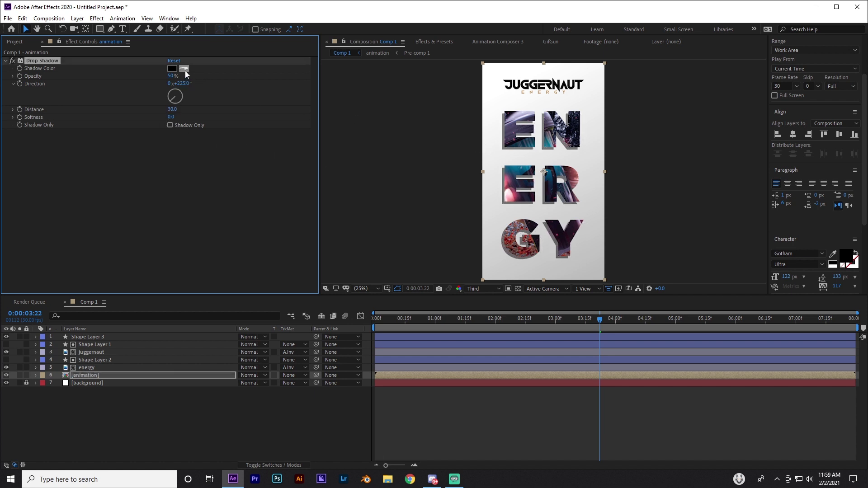
# Sample the tan of the logo's small ENERGY text as the Shadow Color and set the shadow's Opacity to 100%.
pyautogui.scroll(4, 546, 65)
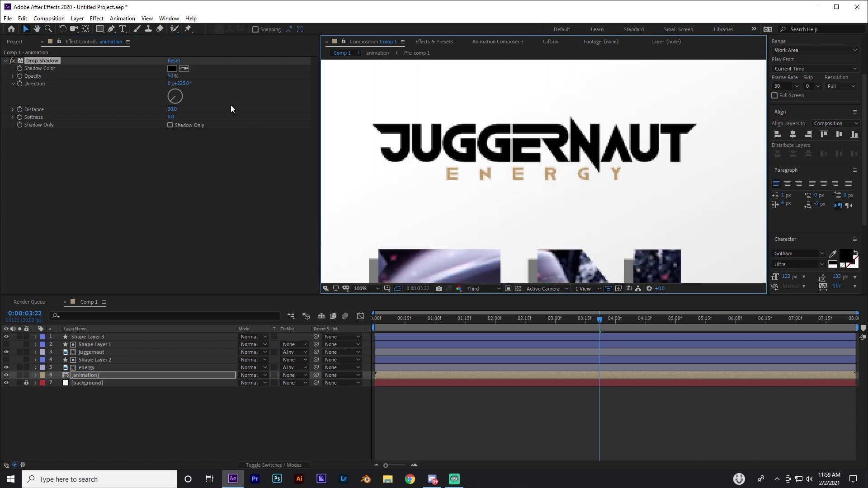
pyautogui.scroll(4, 442, 171)
pyautogui.click(184, 68)
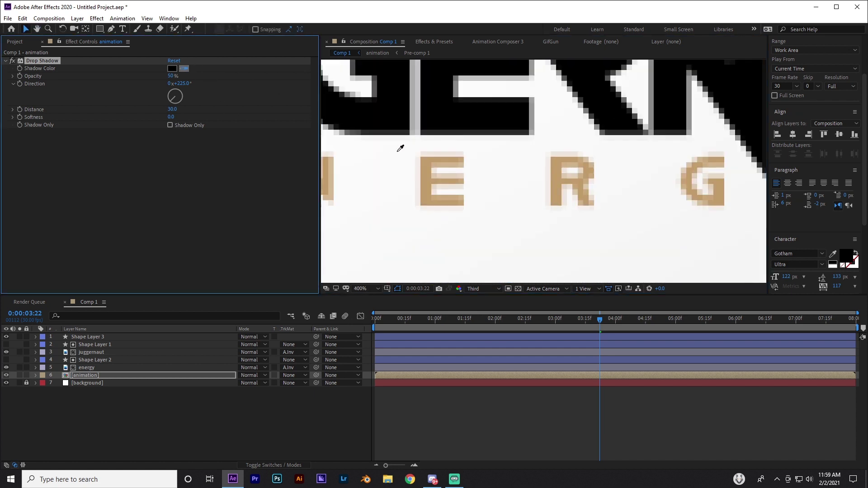
pyautogui.click(426, 164)
pyautogui.moveTo(170, 77); pyautogui.dragTo(276, 89)
# Set the Drop Shadow's Distance to 25 and scrub through the animation up to 0:00:03:11 to review the shadowed lettering.
pyautogui.scroll(-3, 486, 184)
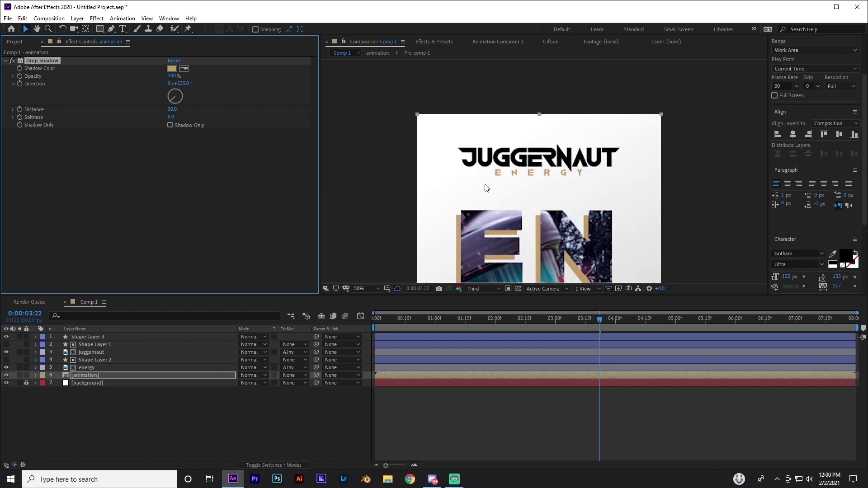
pyautogui.click(365, 288)
pyautogui.click(369, 323)
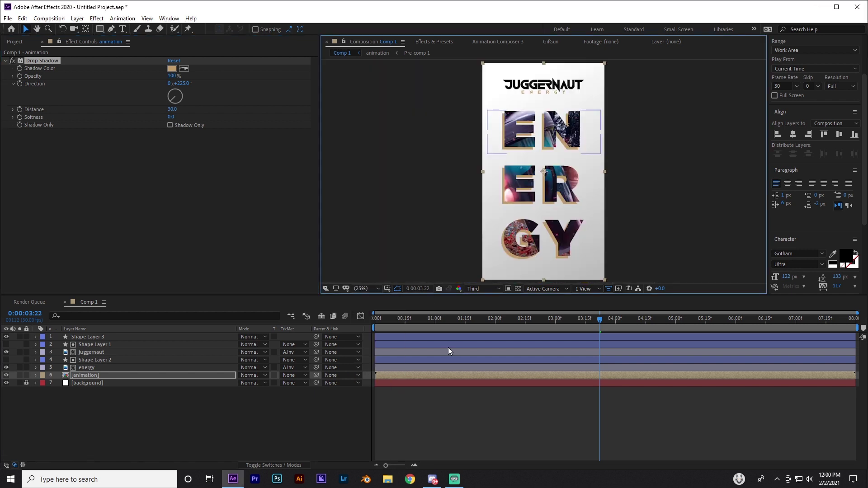
pyautogui.moveTo(174, 111); pyautogui.dragTo(171, 112)
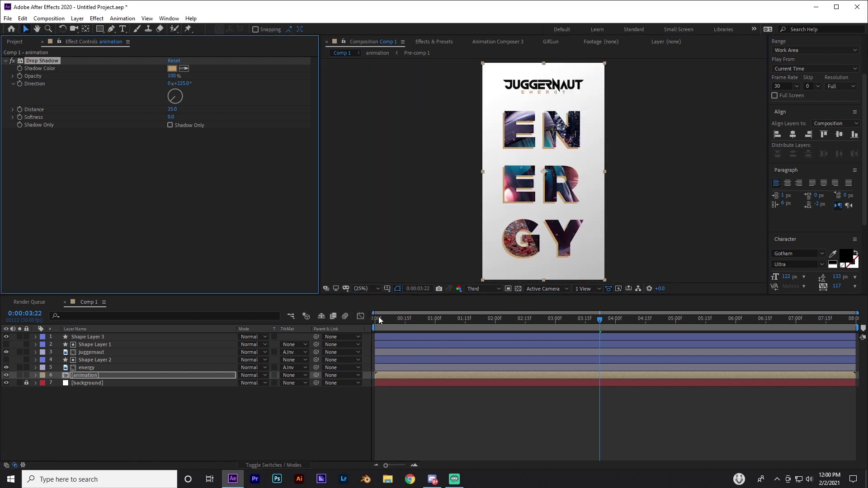
pyautogui.moveTo(378, 316); pyautogui.dragTo(582, 335)
pyautogui.click(542, 441)
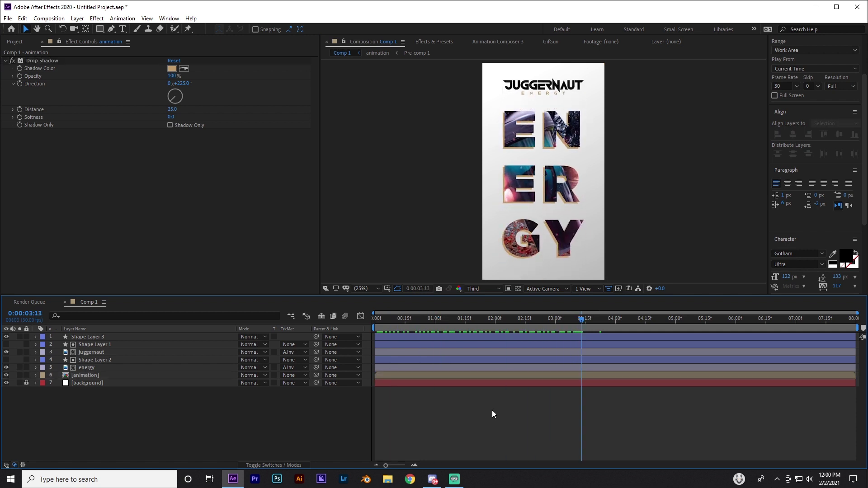
pyautogui.moveTo(464, 317); pyautogui.dragTo(577, 326)
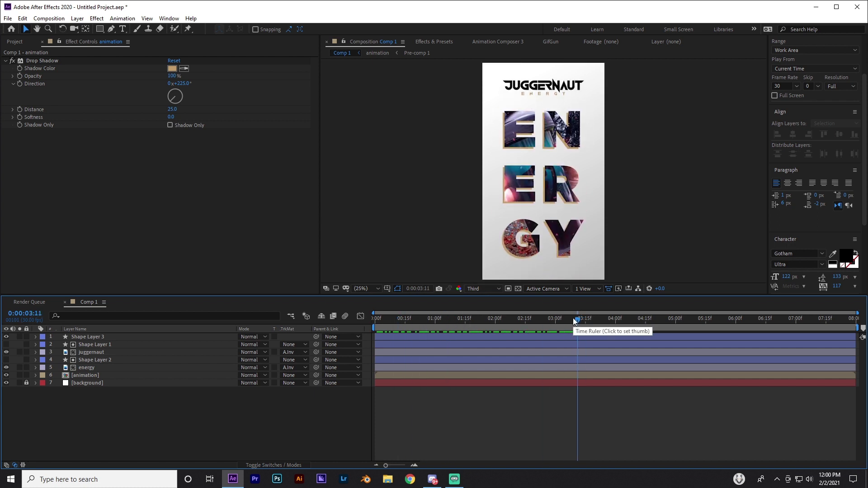